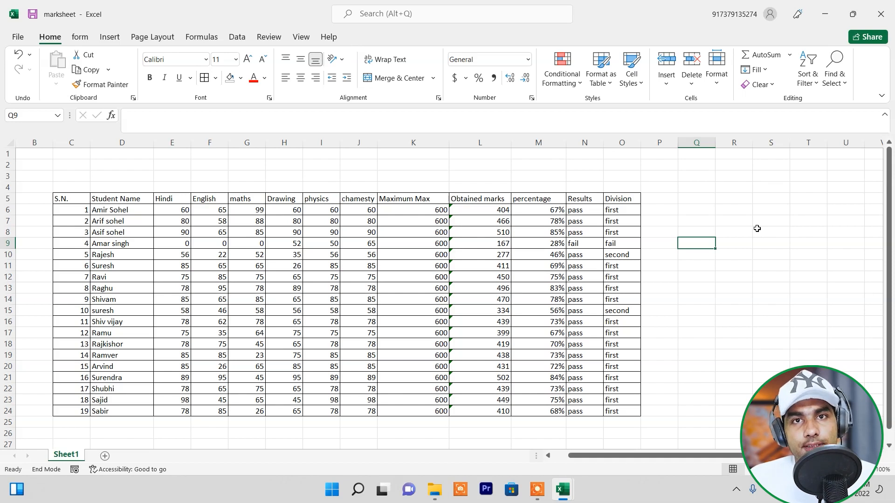
Enter 65 in cell S5, in the empty area beside the marksheet table.
{"action": "left_click", "coordinate": [760, 202]}
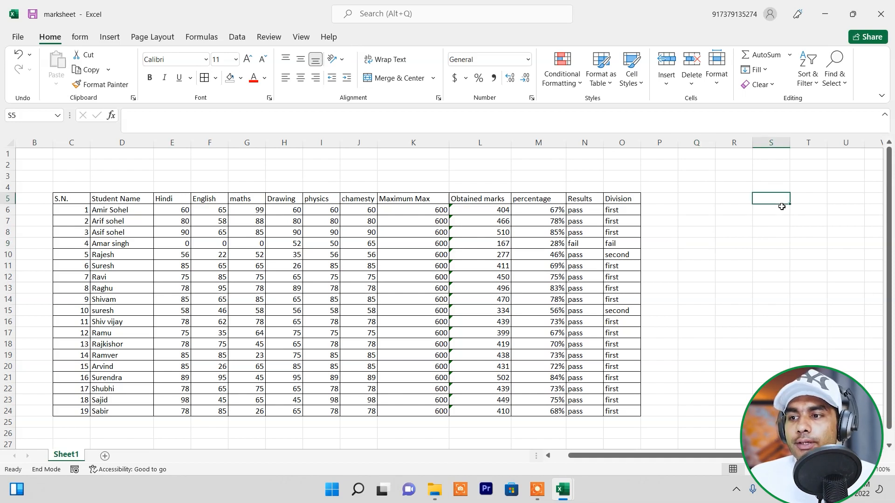
{"action": "type", "text": "65"}
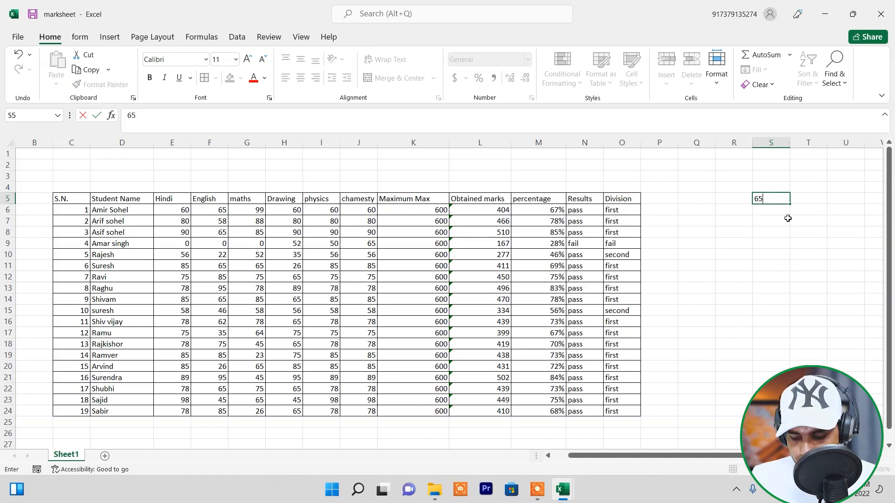
{"action": "key", "text": "Return"}
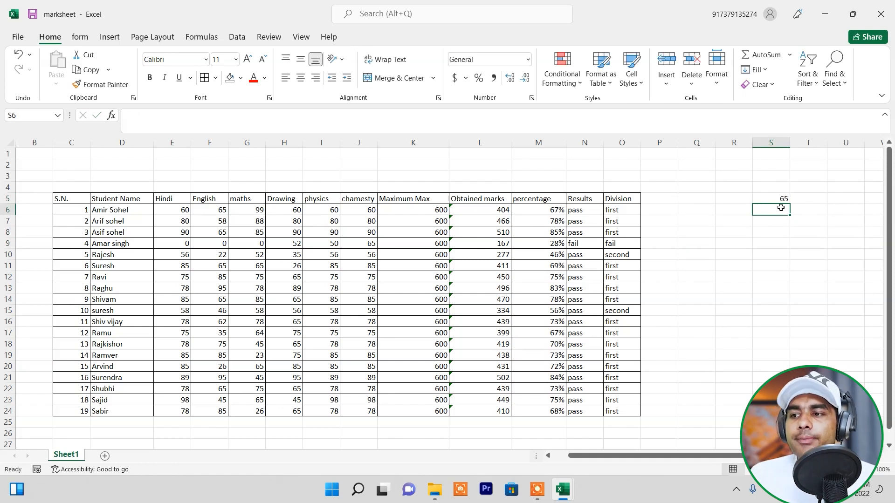
{"action": "left_click", "coordinate": [783, 254]}
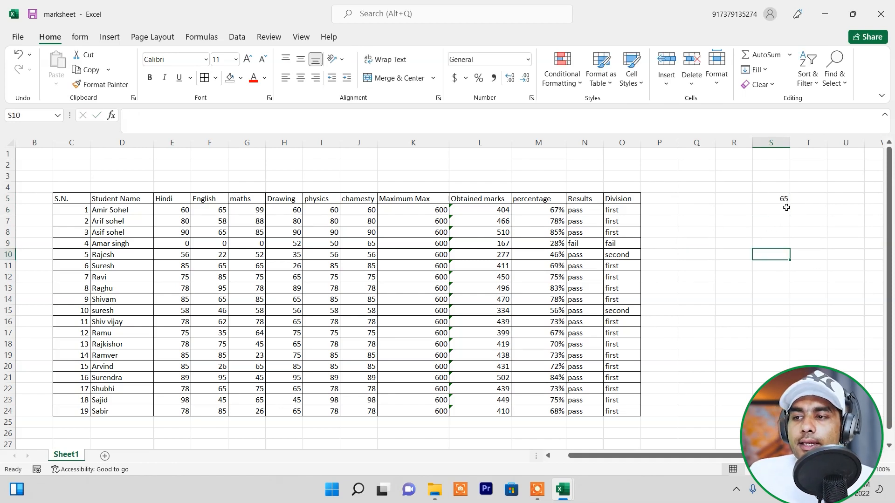
Apply the Long Date number format to cell S5 and return it to General.
{"action": "left_click", "coordinate": [777, 200]}
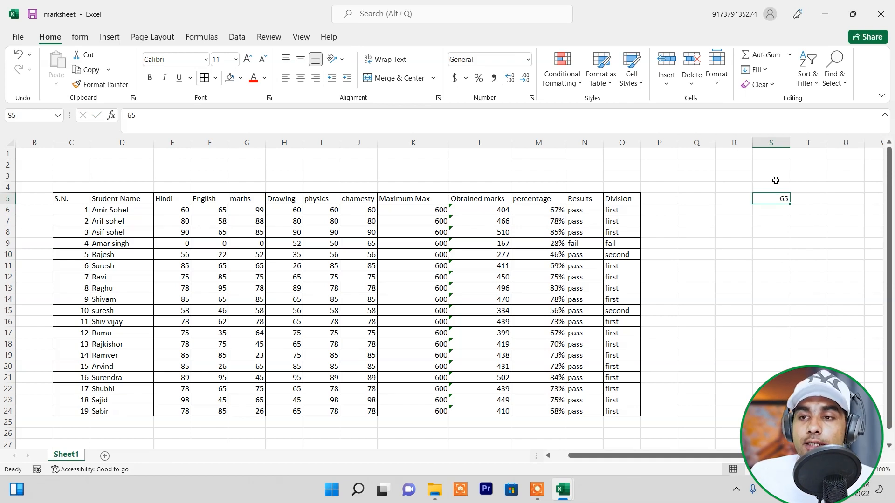
{"action": "left_click", "coordinate": [528, 60]}
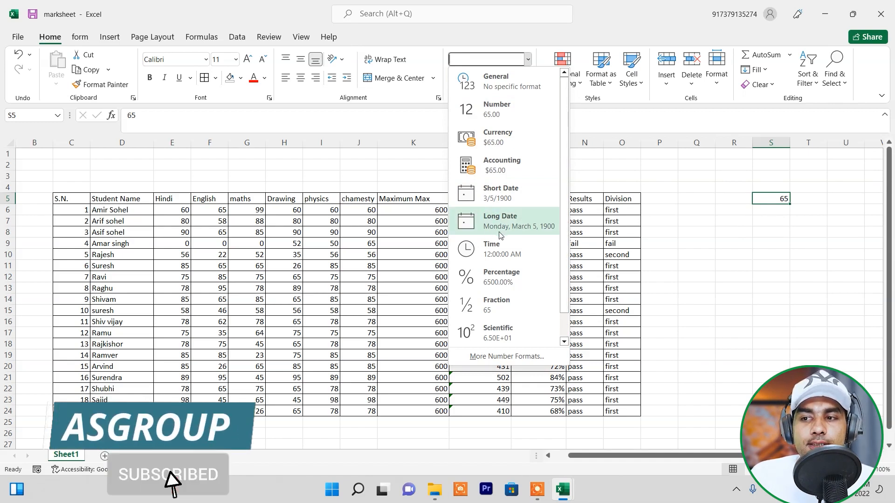
{"action": "left_click", "coordinate": [544, 228]}
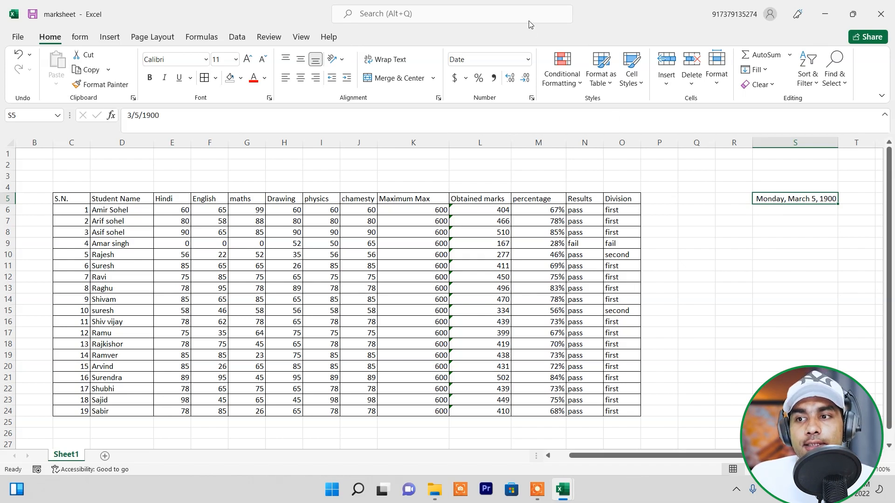
{"action": "left_click", "coordinate": [528, 60]}
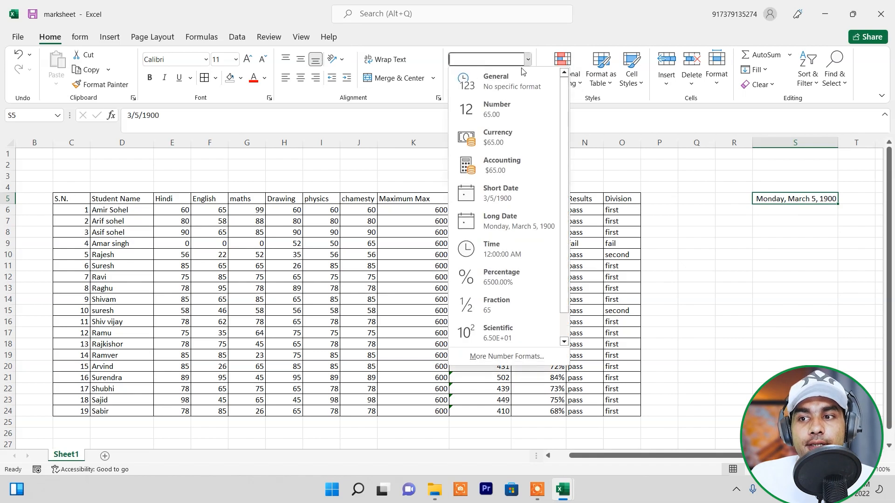
{"action": "left_click", "coordinate": [485, 83]}
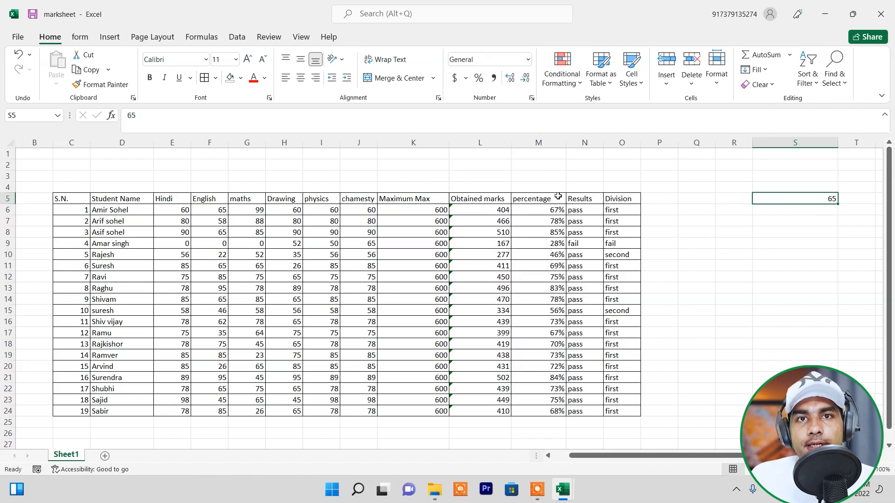
Apply the Short Date number format to cell S5 and return it to General.
{"action": "left_click", "coordinate": [528, 60]}
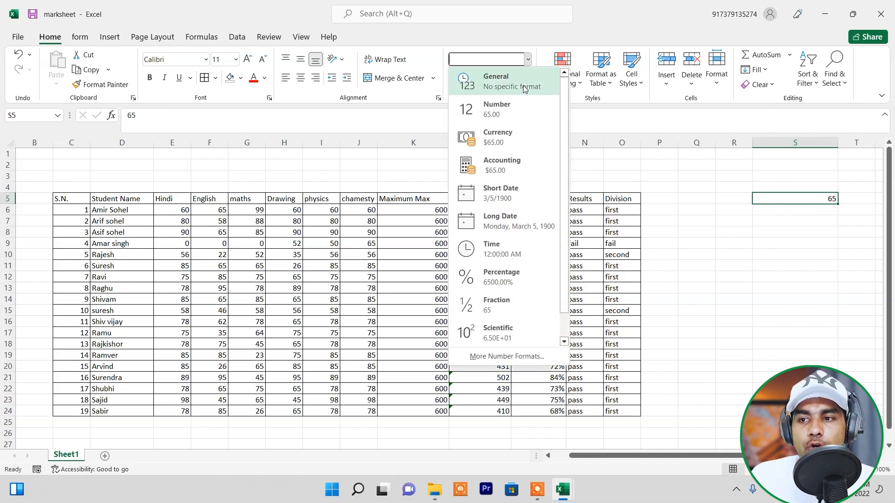
{"action": "left_click", "coordinate": [494, 201]}
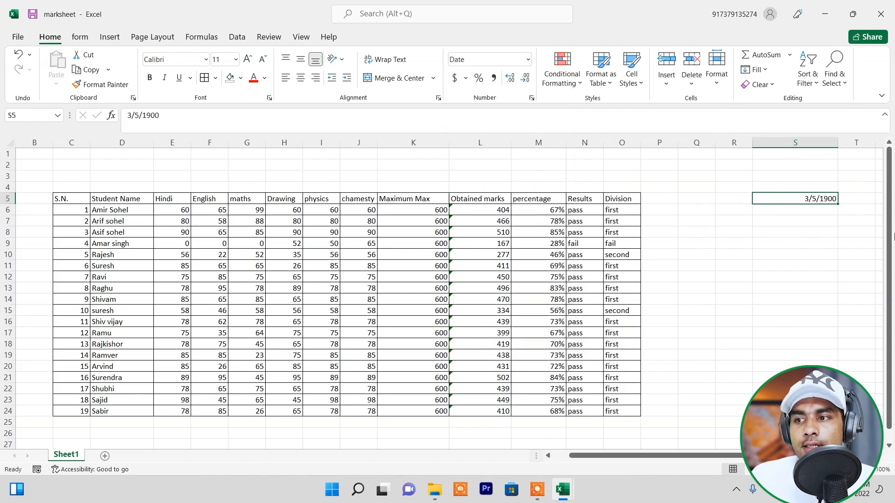
{"action": "left_click", "coordinate": [529, 59]}
{"action": "left_click", "coordinate": [522, 83]}
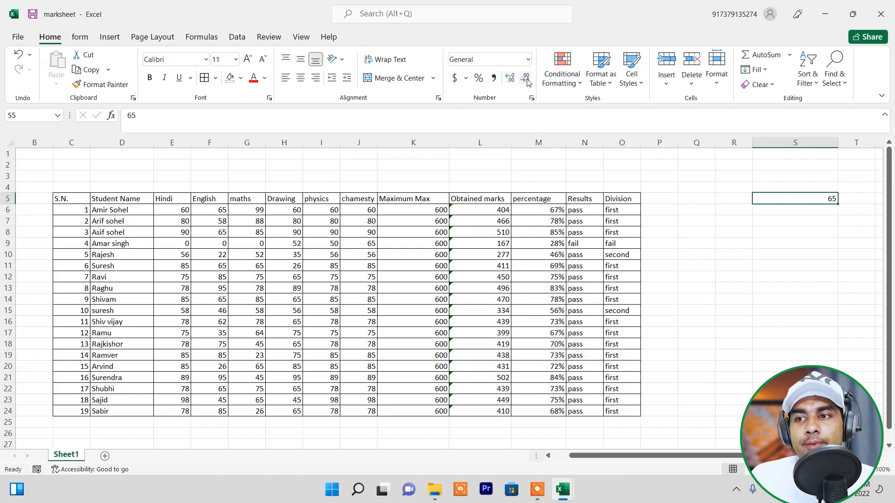
Apply the Percentage number format to cell S5 and return it to General.
{"action": "left_click", "coordinate": [528, 60]}
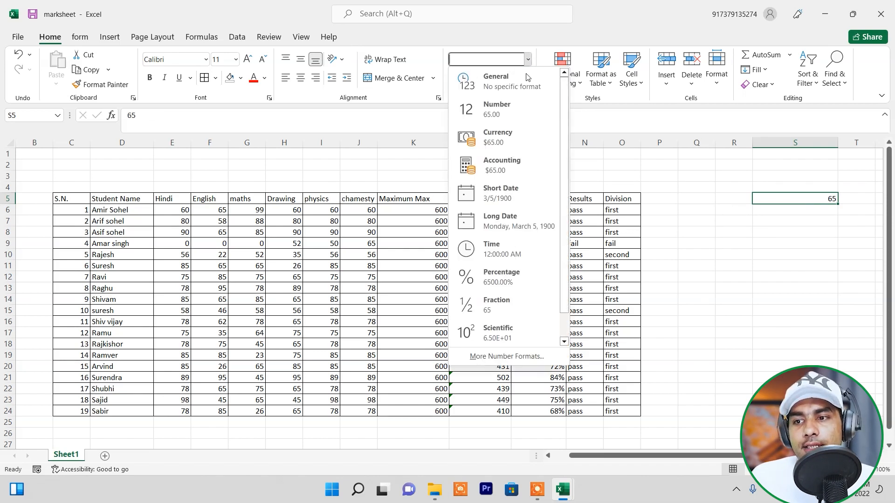
{"action": "left_click", "coordinate": [506, 282]}
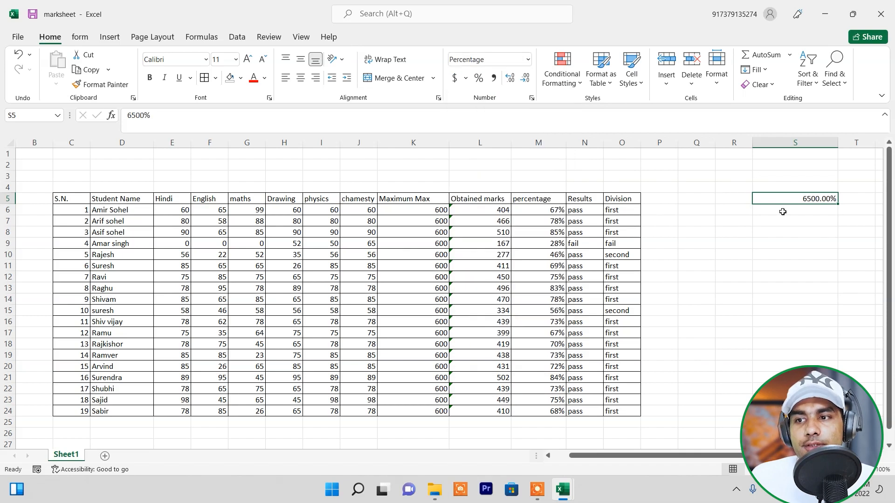
{"action": "left_click", "coordinate": [528, 60]}
{"action": "left_click", "coordinate": [522, 86]}
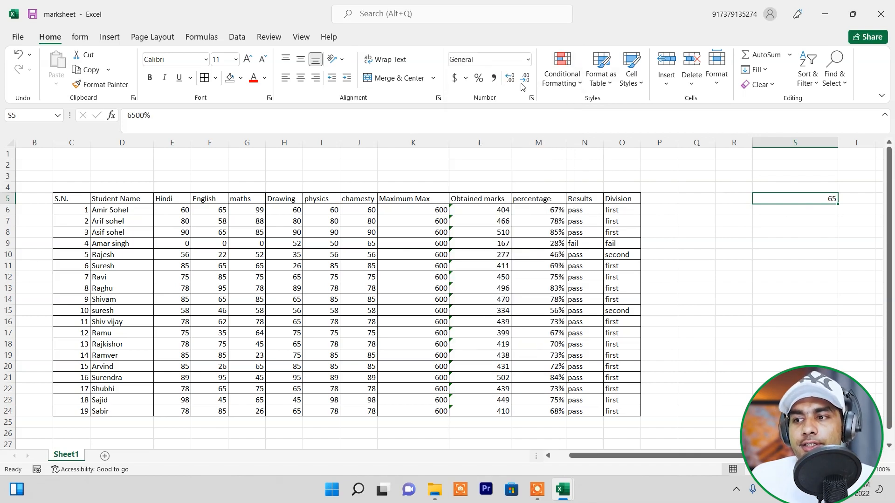
Apply the Time number format to cell S5 and clear the cell's contents.
{"action": "left_click", "coordinate": [528, 59]}
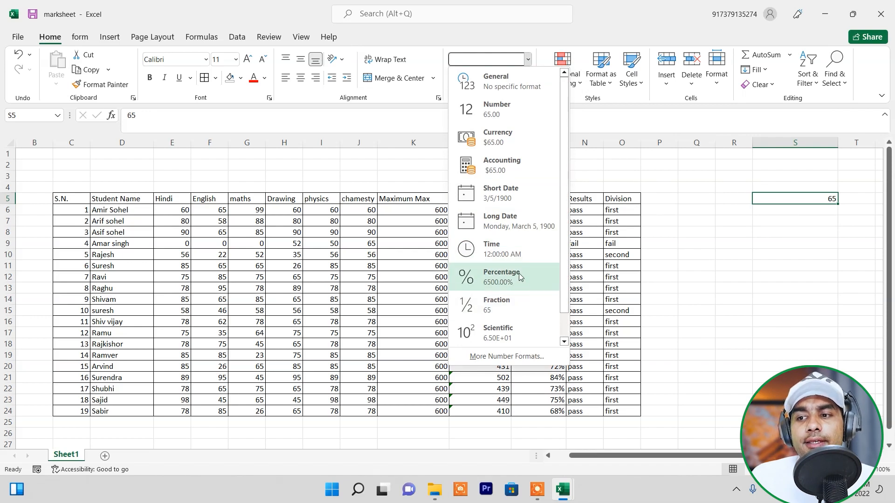
{"action": "left_click", "coordinate": [525, 247]}
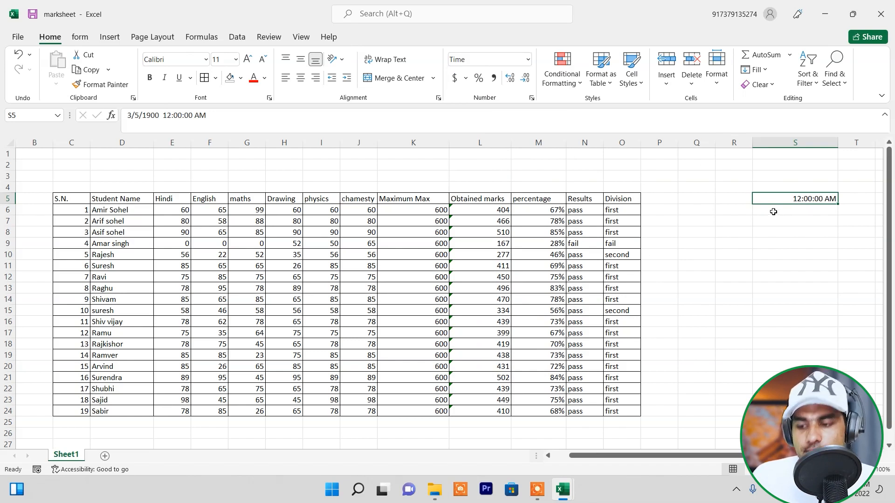
{"action": "key", "text": "Delete"}
{"action": "left_click", "coordinate": [795, 228]}
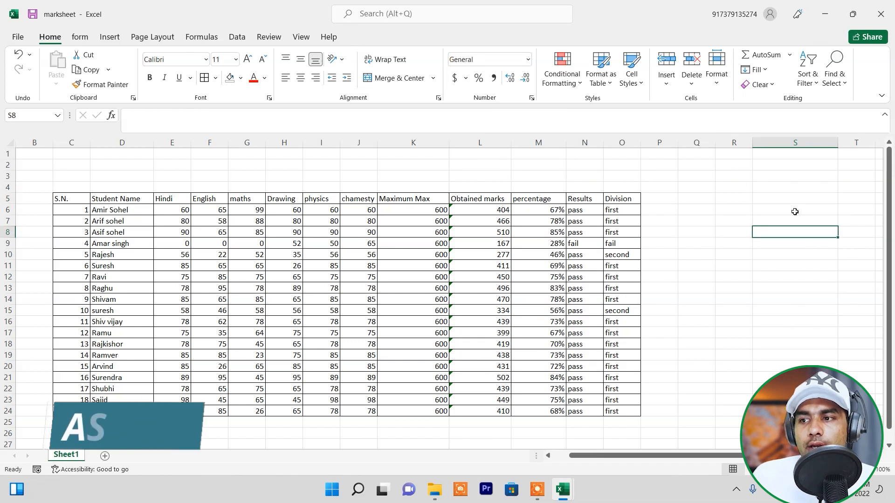
Enter 52 in cell S5 and set the cell's number format to General.
{"action": "left_click", "coordinate": [819, 200]}
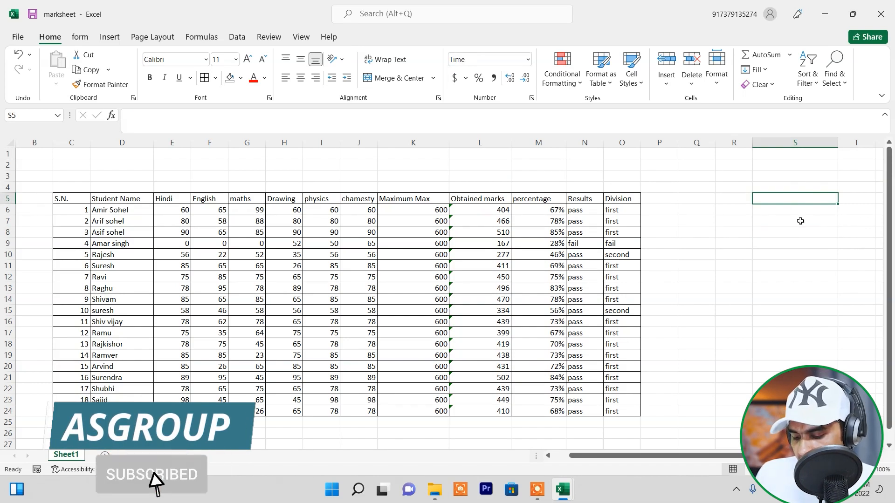
{"action": "type", "text": "12"}
{"action": "key", "text": "Return"}
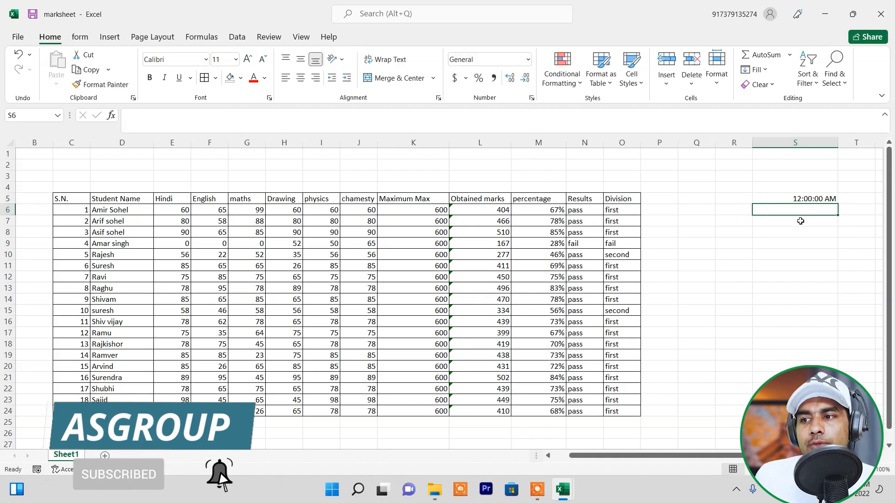
{"action": "left_click", "coordinate": [814, 200]}
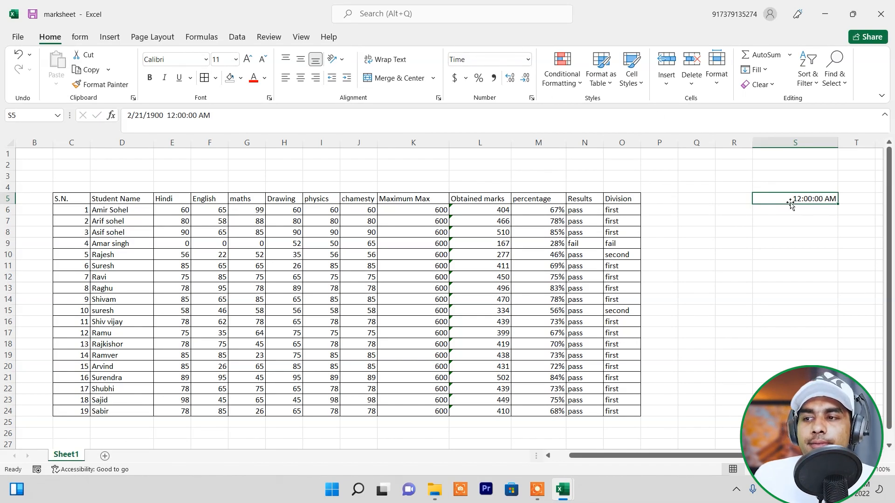
{"action": "left_click", "coordinate": [528, 60]}
{"action": "left_click", "coordinate": [515, 85]}
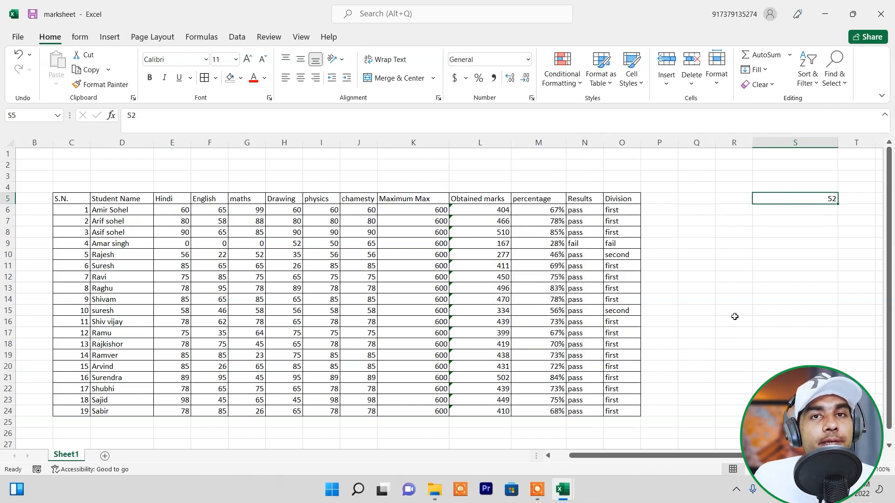
Format the empty cell S12 as Long Date and enter 653 in it.
{"action": "left_click", "coordinate": [796, 278]}
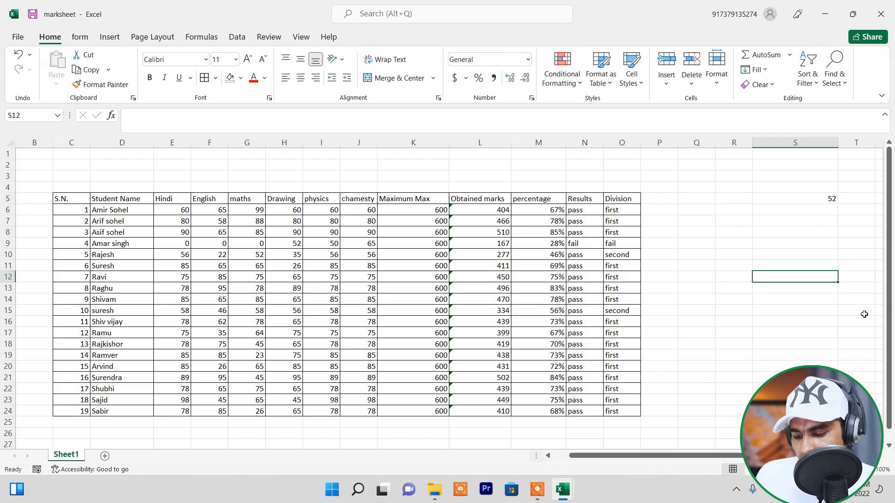
{"action": "left_click", "coordinate": [528, 60]}
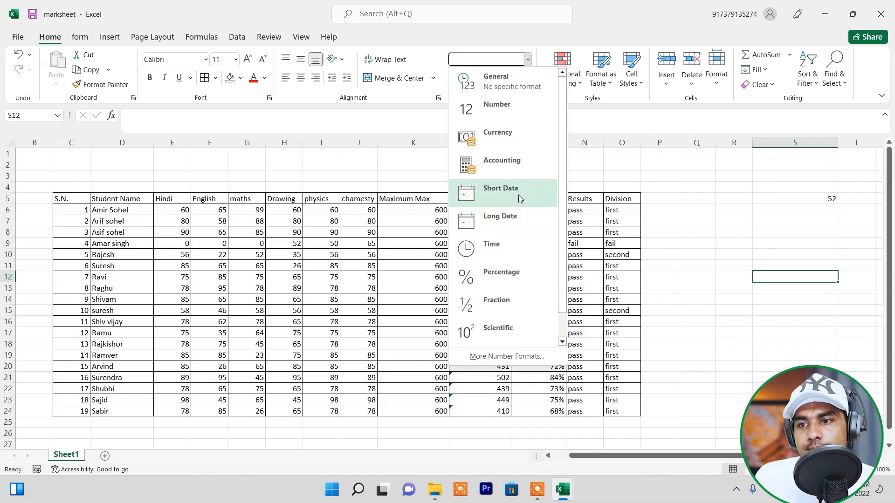
{"action": "left_click", "coordinate": [519, 216]}
{"action": "left_click", "coordinate": [813, 298]}
{"action": "left_click", "coordinate": [799, 280]}
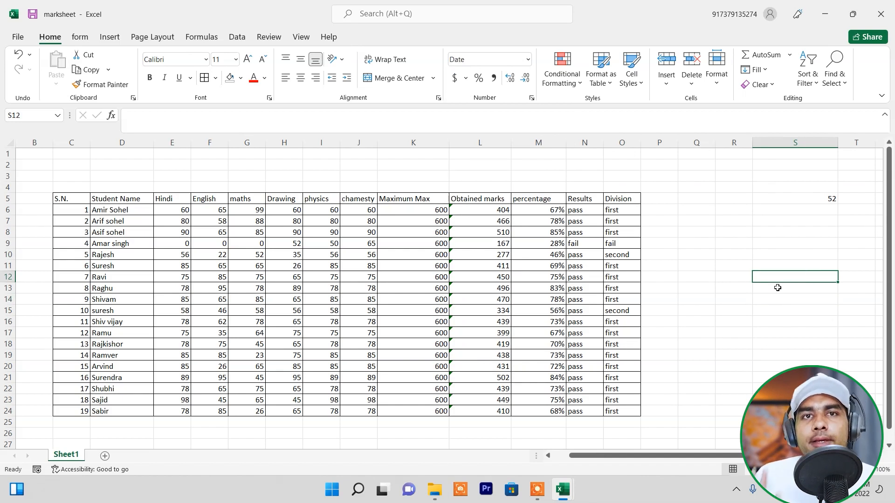
{"action": "type", "text": "6"}
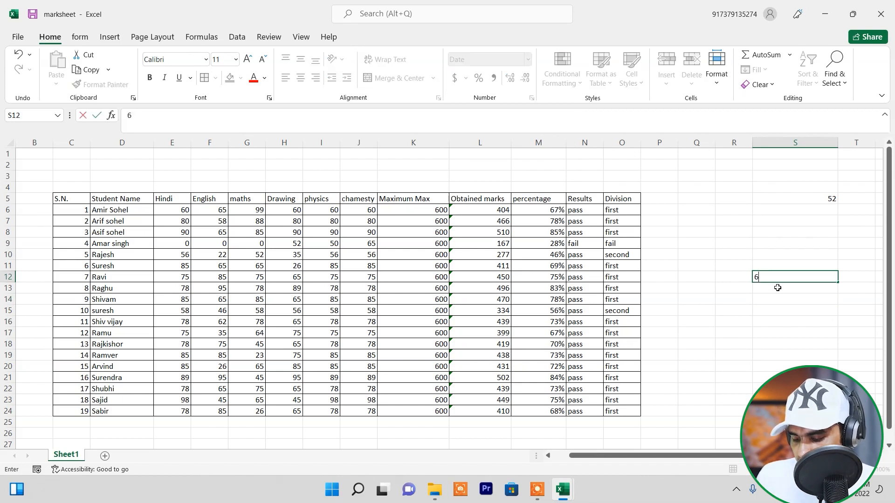
{"action": "type", "text": "53"}
{"action": "key", "text": "Return"}
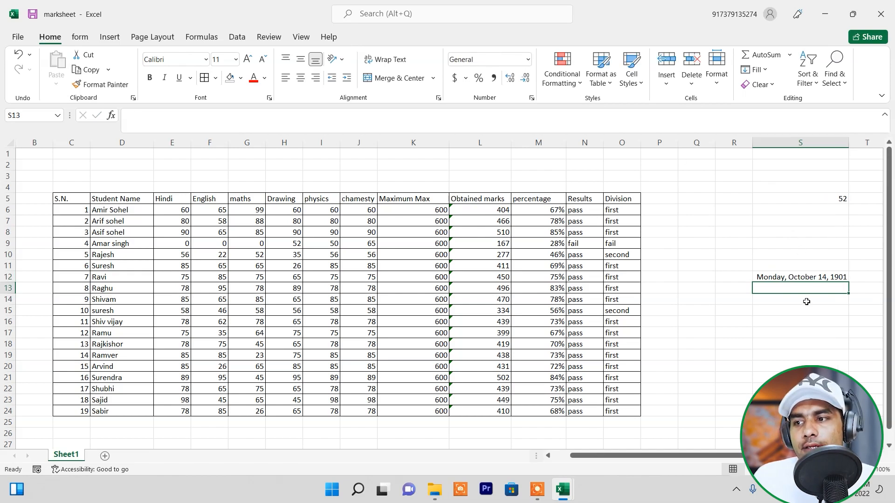
Clear cell S12 and apply the Long Date number format to the range S4:S23.
{"action": "left_click", "coordinate": [814, 279]}
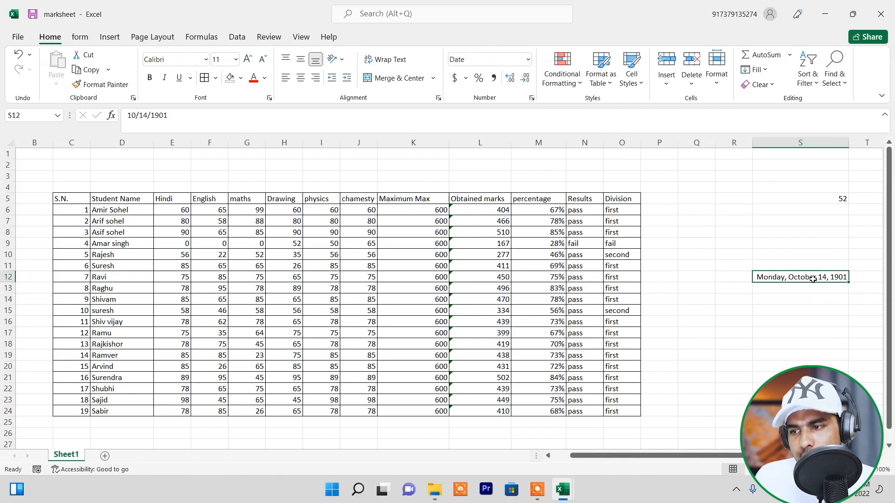
{"action": "key", "text": "Delete"}
{"action": "left_click", "coordinate": [829, 356]}
{"action": "left_click", "coordinate": [802, 192]}
{"action": "left_click_drag", "start_coordinate": [803, 192], "coordinate": [803, 400]}
{"action": "left_click", "coordinate": [528, 59]}
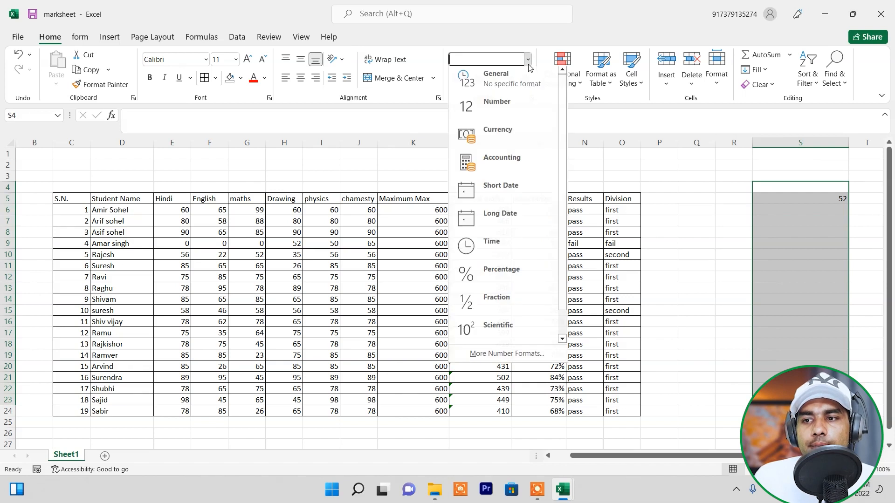
{"action": "left_click", "coordinate": [504, 220]}
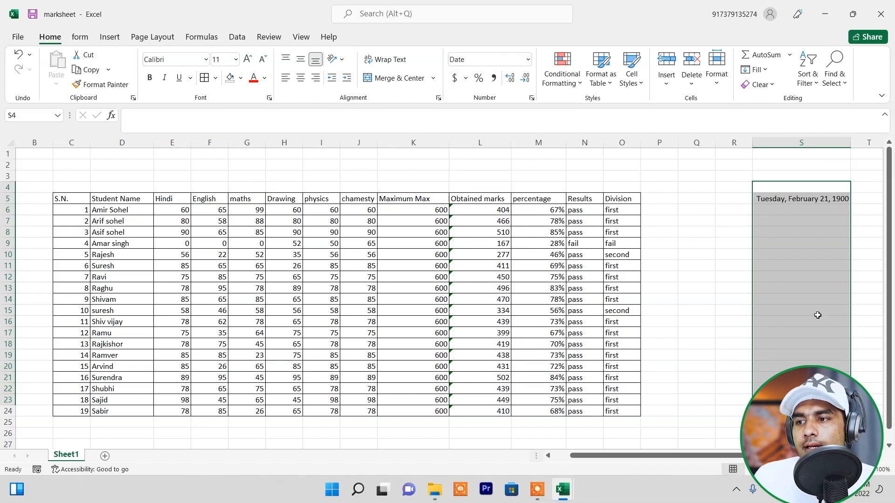
Enter 65, 45 and 65 in cells S10, S11 and S12.
{"action": "left_click", "coordinate": [818, 288]}
{"action": "left_click", "coordinate": [802, 259]}
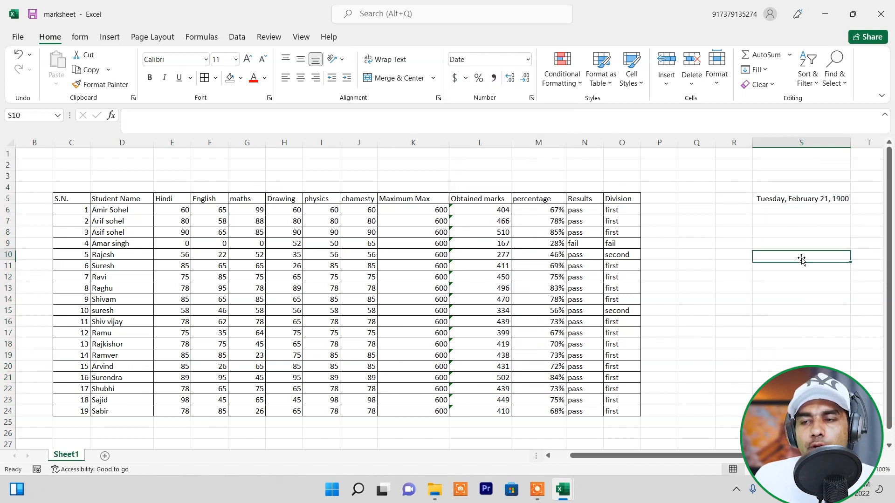
{"action": "type", "text": "65"}
{"action": "key", "text": "Return"}
{"action": "type", "text": "45"}
{"action": "key", "text": "Return"}
{"action": "type", "text": "65"}
{"action": "key", "text": "Return"}
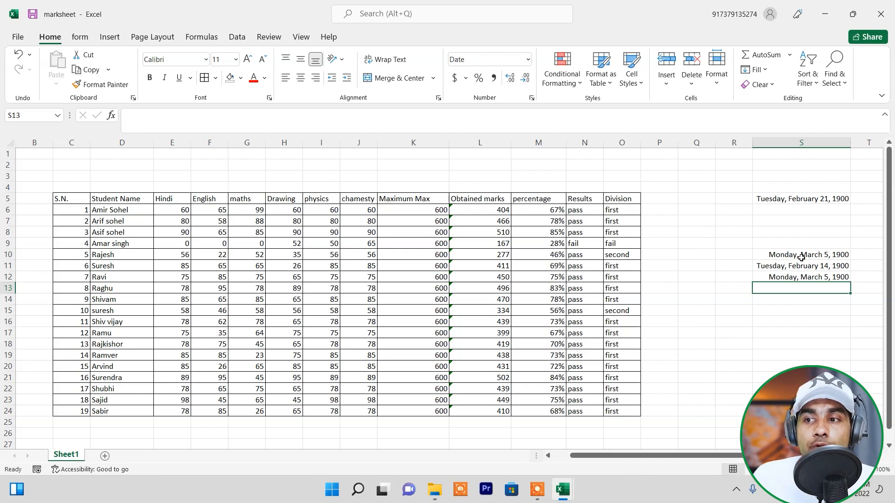
Set the number format of the range S5:S20 to General.
{"action": "left_click_drag", "start_coordinate": [812, 200], "coordinate": [811, 367]}
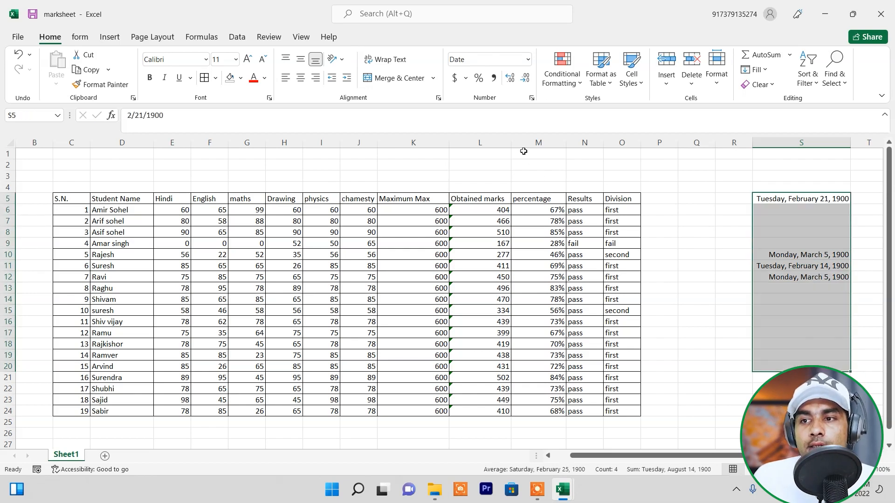
{"action": "left_click", "coordinate": [528, 59]}
{"action": "left_click", "coordinate": [496, 81]}
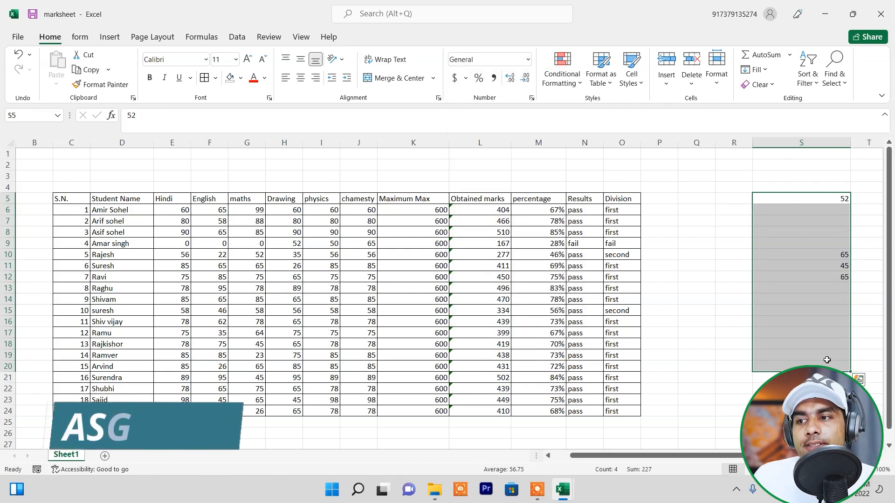
{"action": "left_click", "coordinate": [807, 355]}
{"action": "left_click", "coordinate": [811, 254]}
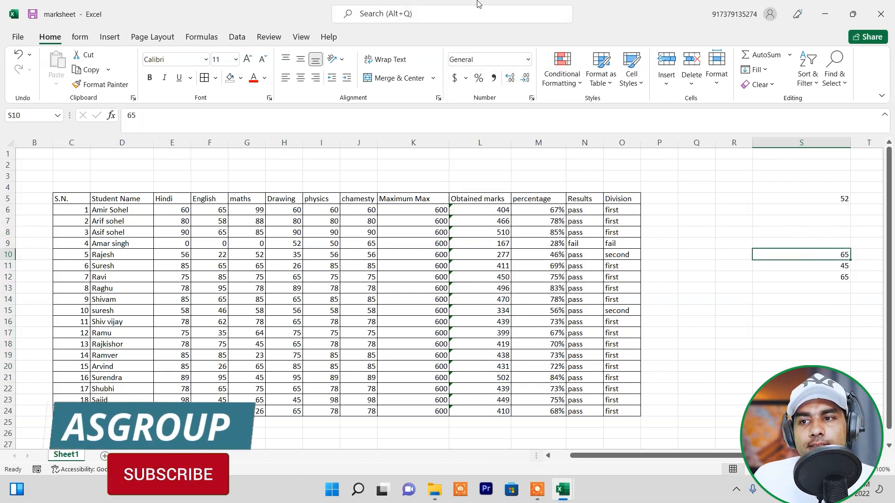
Review the number format categories available for cell S10 in the Format Cells dialog without changing anything.
{"action": "right_click", "coordinate": [781, 255]}
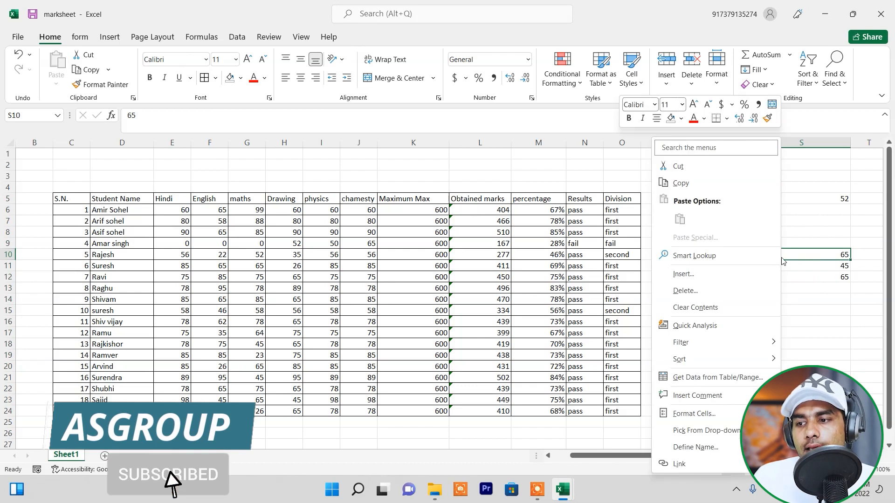
{"action": "left_click", "coordinate": [693, 415]}
{"action": "left_click_drag", "start_coordinate": [678, 191], "coordinate": [299, 170]}
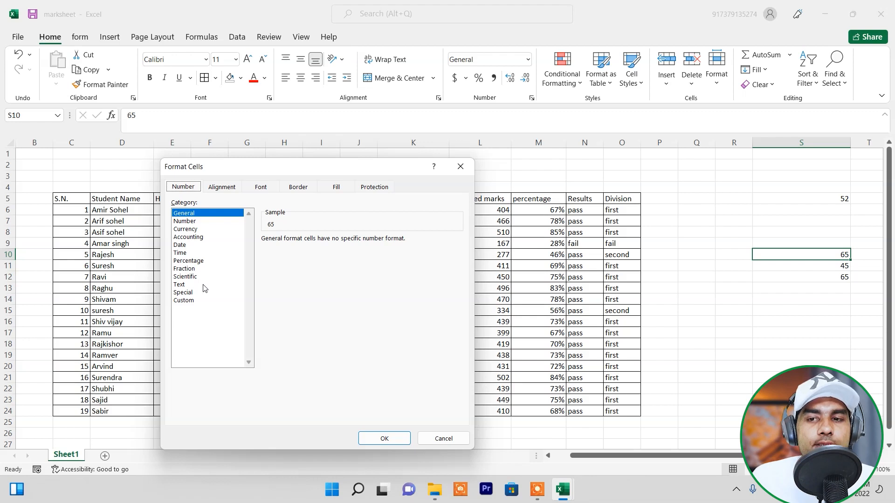
{"action": "left_click", "coordinate": [434, 436]}
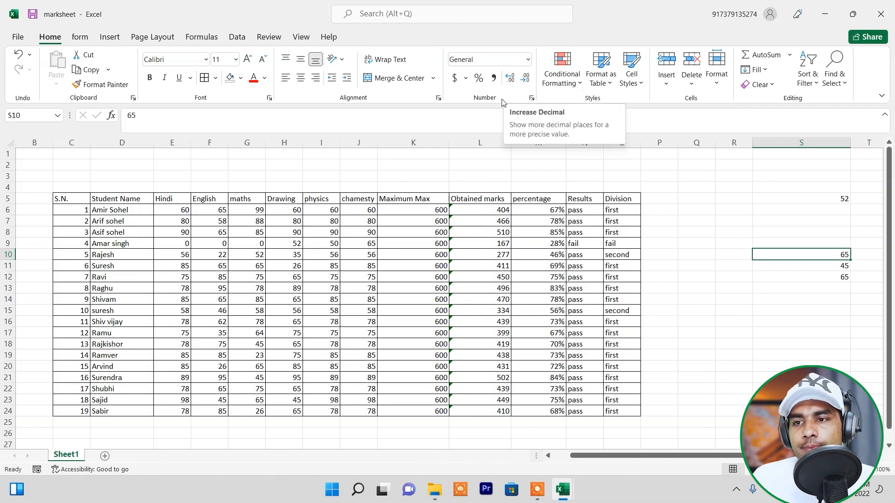
Apply the Accounting number format with the dollar symbol to cell S10.
{"action": "left_click", "coordinate": [528, 59]}
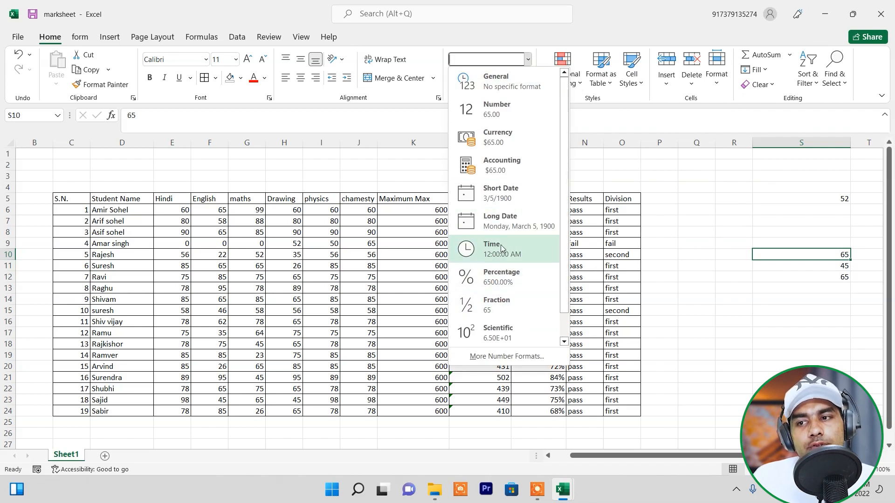
{"action": "left_click", "coordinate": [495, 37]}
{"action": "left_click", "coordinate": [455, 77]}
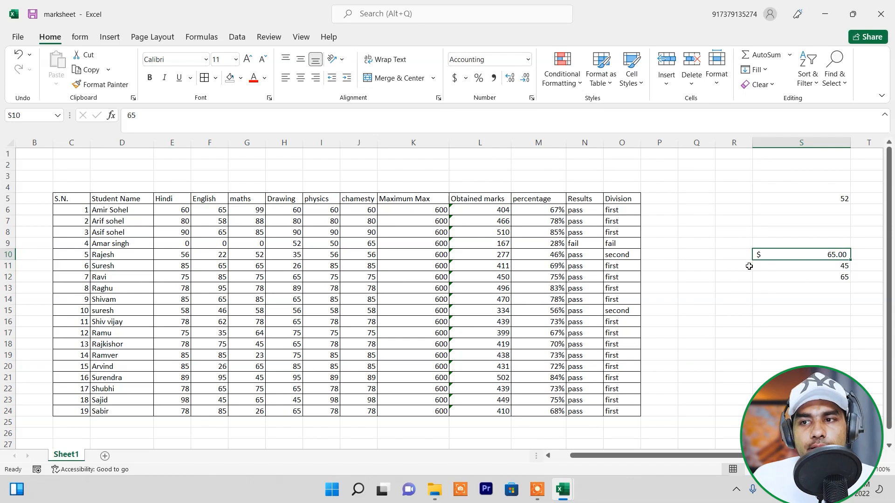
Examine the currency symbols offered for the Accounting format of cell S10, leaving the format as it is.
{"action": "left_click", "coordinate": [467, 79]}
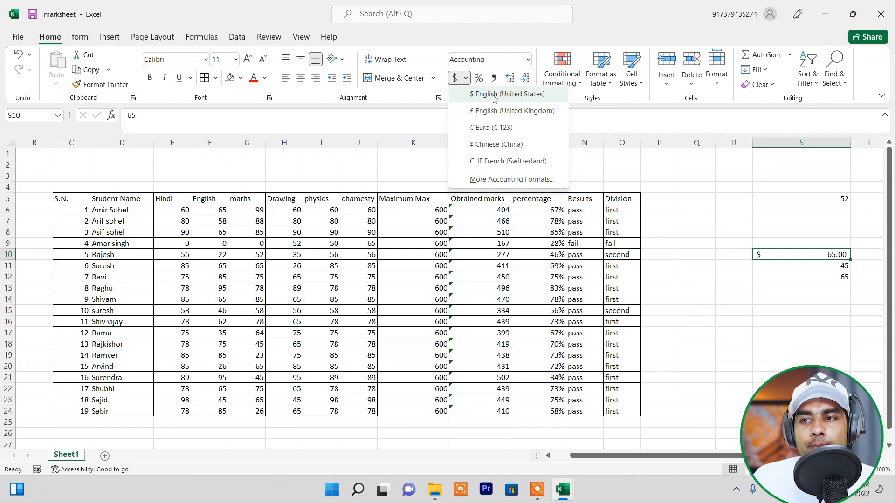
{"action": "left_click", "coordinate": [509, 180]}
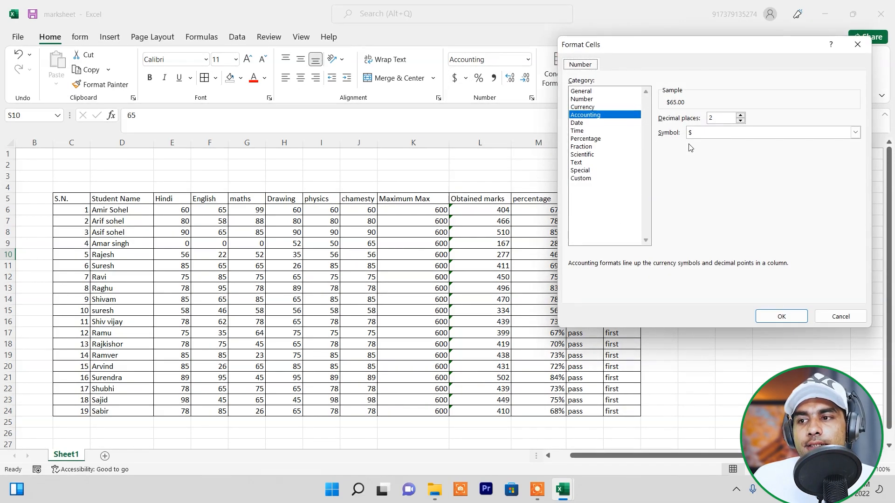
{"action": "left_click", "coordinate": [857, 134]}
{"action": "scroll", "coordinate": [769, 217], "scroll_direction": "down", "scroll_amount": 8}
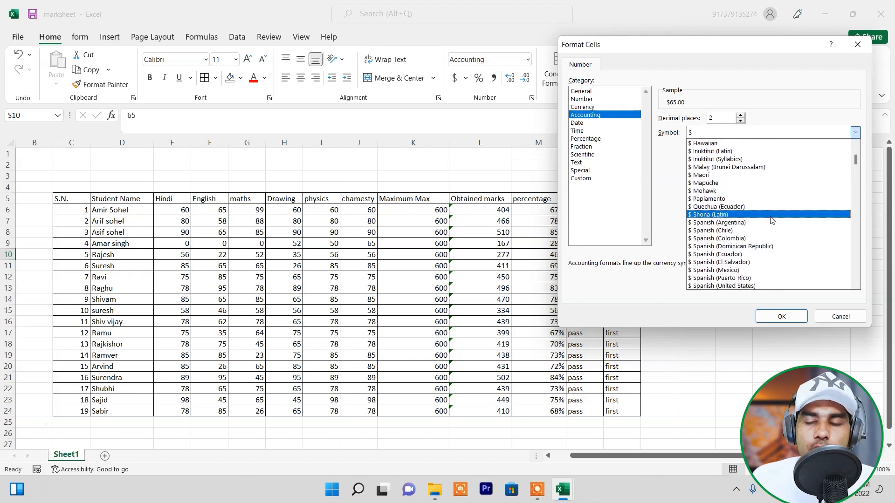
{"action": "left_click", "coordinate": [849, 323]}
{"action": "left_click", "coordinate": [835, 319]}
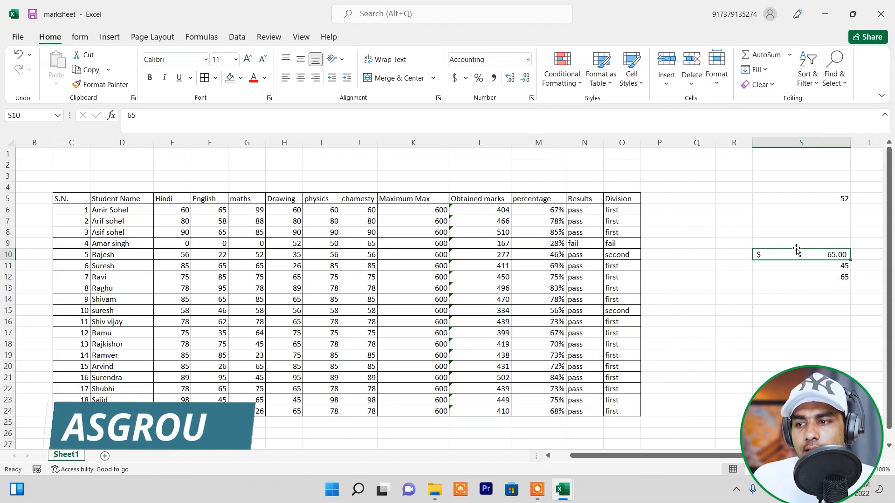
Clear the sample values from cell S10 and the range S4:S12.
{"action": "key", "text": "Delete"}
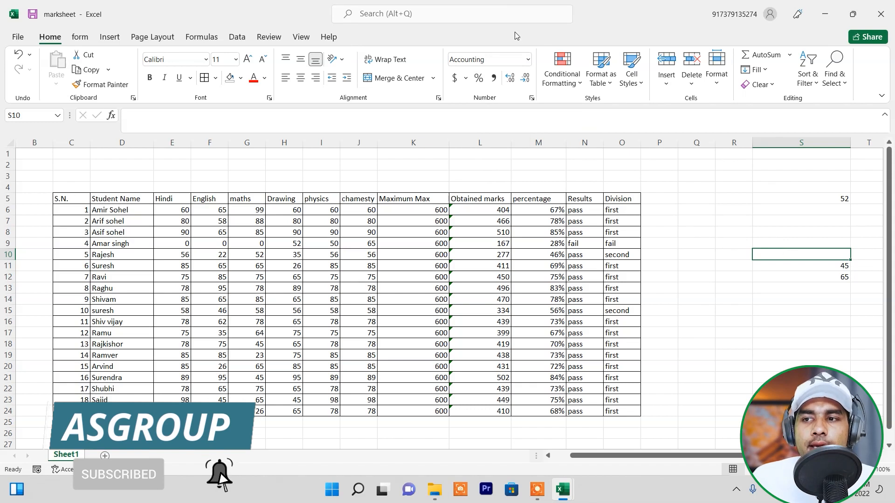
{"action": "left_click", "coordinate": [528, 59]}
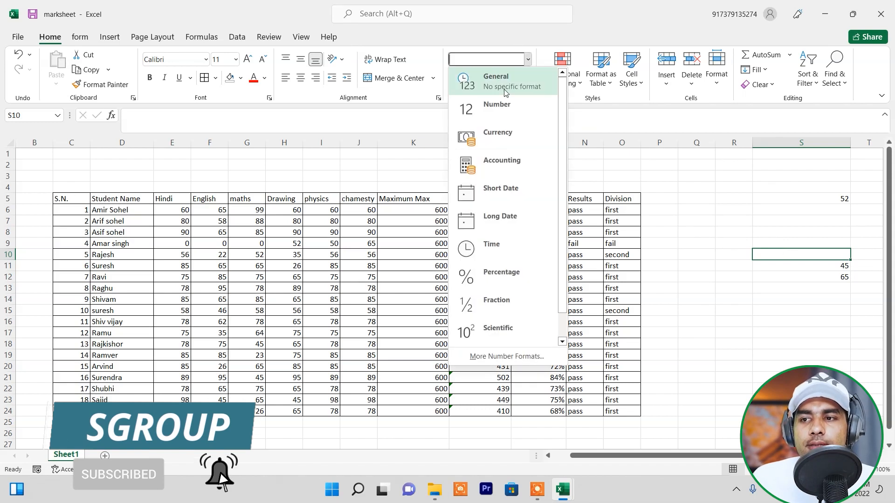
{"action": "left_click", "coordinate": [733, 295]}
{"action": "left_click_drag", "start_coordinate": [813, 186], "coordinate": [809, 281]}
{"action": "key", "text": "Delete"}
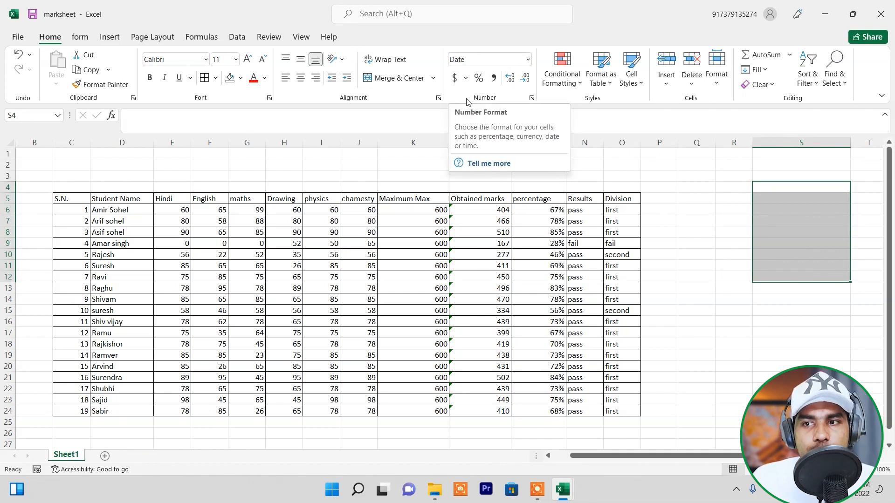
{"action": "left_click", "coordinate": [723, 304]}
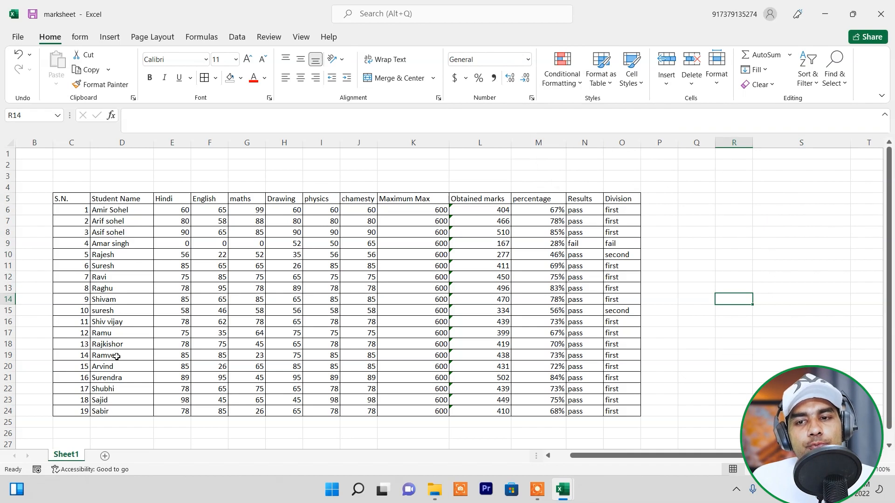
Fill the marksheet's header row C5:O5 with standard light green and set its font color to standard dark blue.
{"action": "left_click_drag", "start_coordinate": [66, 191], "coordinate": [366, 199]}
{"action": "left_click", "coordinate": [66, 203]}
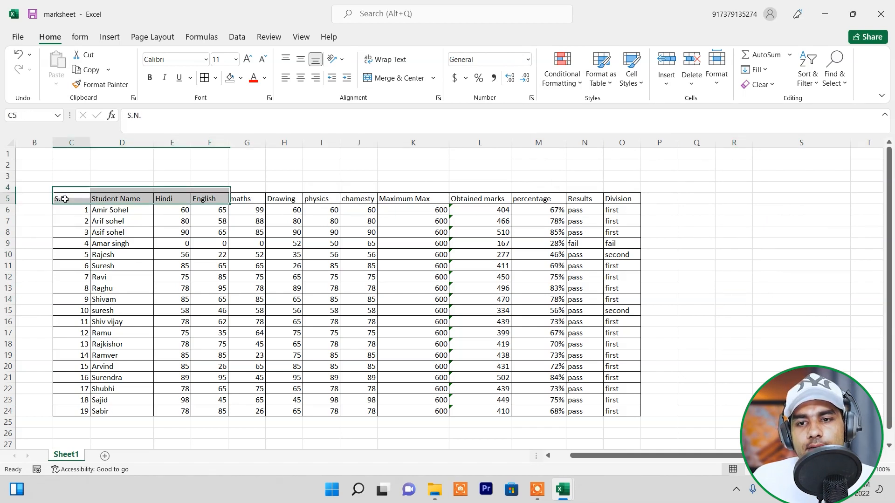
{"action": "double_click", "coordinate": [66, 199]}
{"action": "left_click", "coordinate": [118, 208]}
{"action": "left_click_drag", "start_coordinate": [73, 200], "coordinate": [616, 198]}
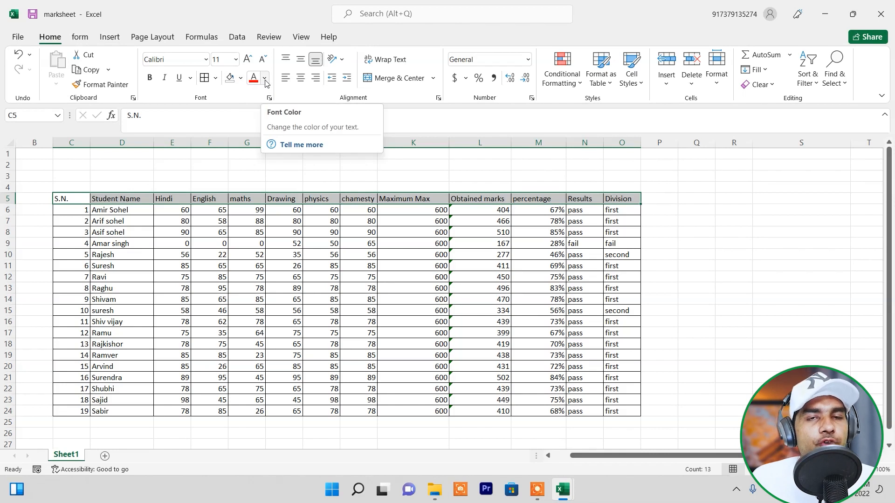
{"action": "left_click", "coordinate": [242, 78]}
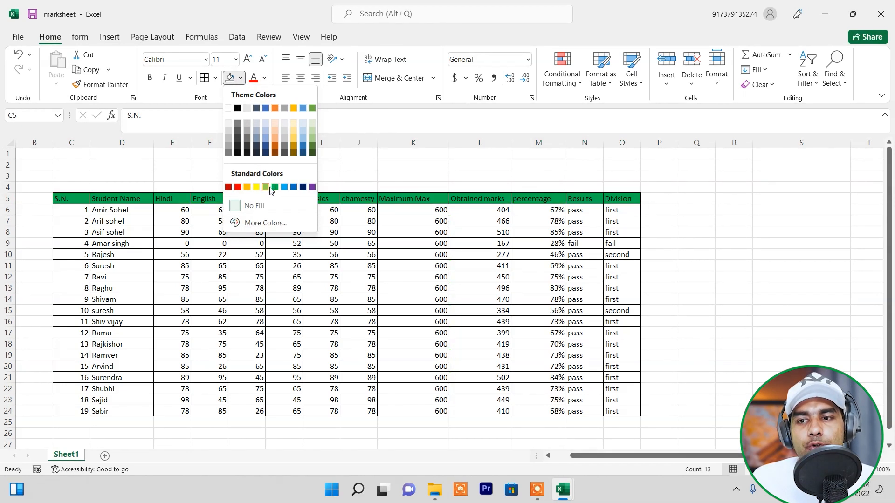
{"action": "left_click", "coordinate": [266, 187]}
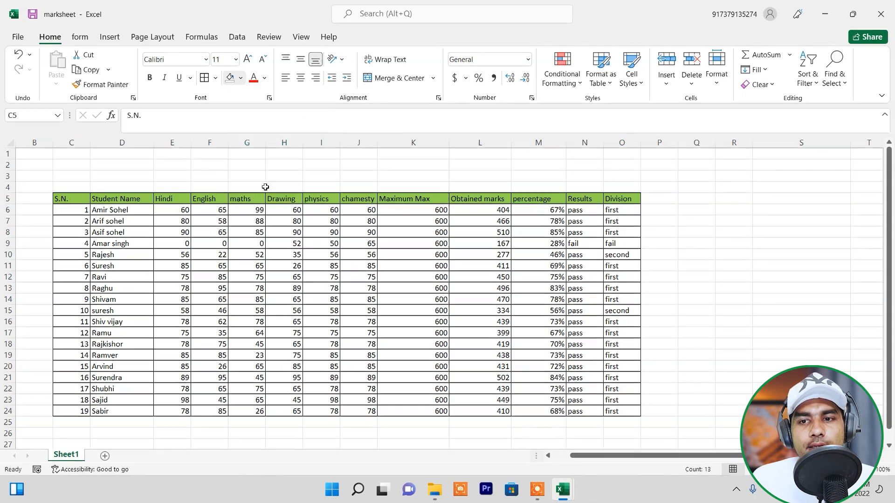
{"action": "left_click", "coordinate": [265, 78]}
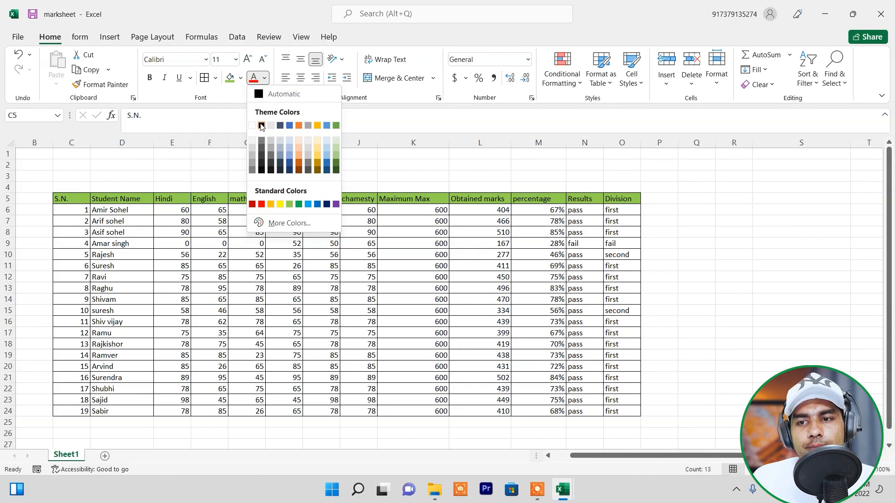
{"action": "left_click", "coordinate": [327, 205]}
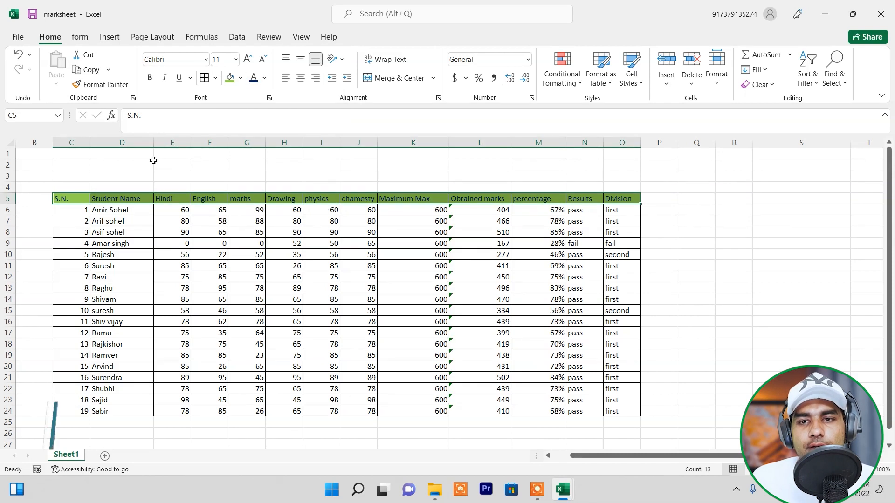
Make the header row text bold at font size 14 and widen the Student Name, Hindi and English columns.
{"action": "left_click", "coordinate": [150, 78]}
{"action": "left_click", "coordinate": [249, 61]}
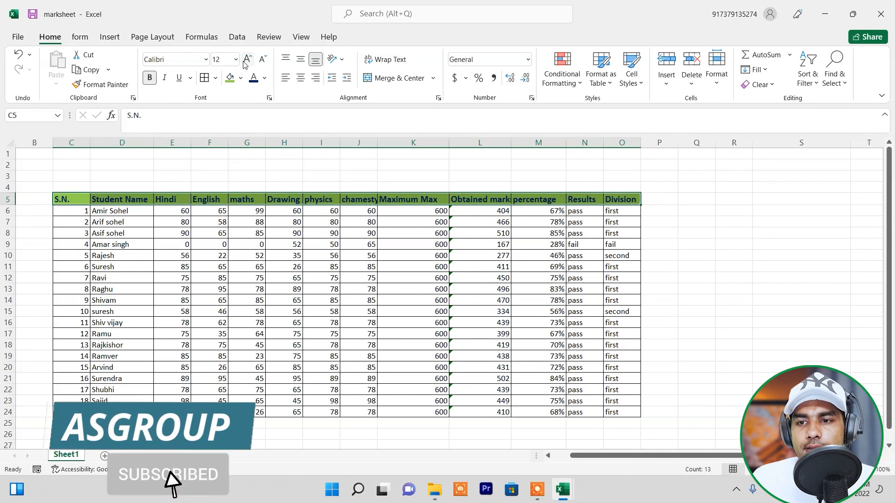
{"action": "left_click", "coordinate": [249, 61]}
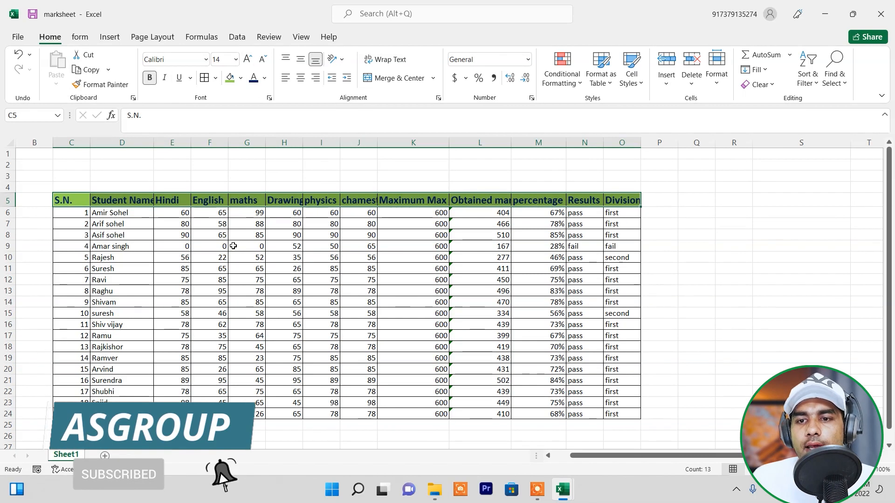
{"action": "left_click", "coordinate": [247, 258]}
{"action": "left_click_drag", "start_coordinate": [154, 142], "coordinate": [254, 142]}
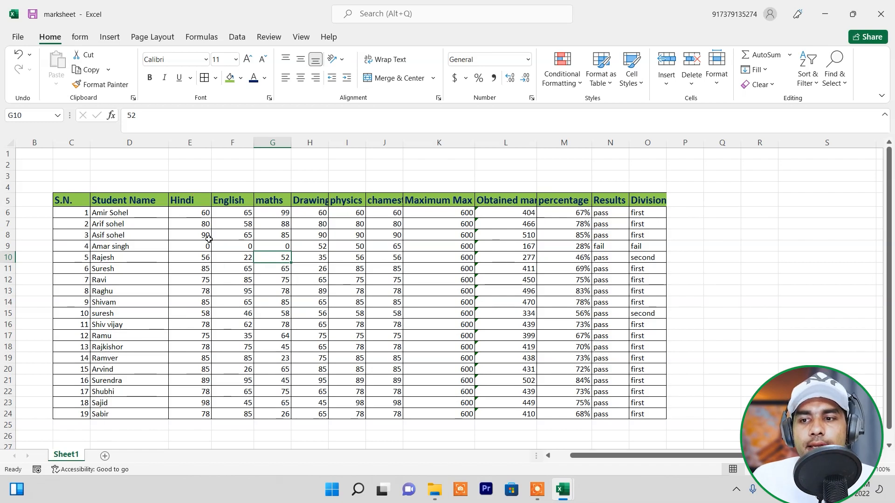
Set up a Greater Than highlight rule with the threshold 59 for the subject marks in E6:J24.
{"action": "left_click_drag", "start_coordinate": [196, 213], "coordinate": [397, 416]}
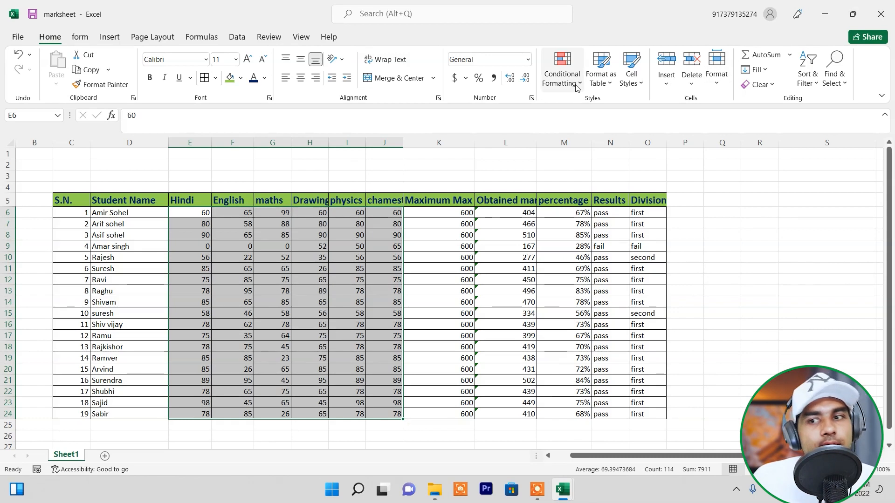
{"action": "left_click", "coordinate": [441, 380]}
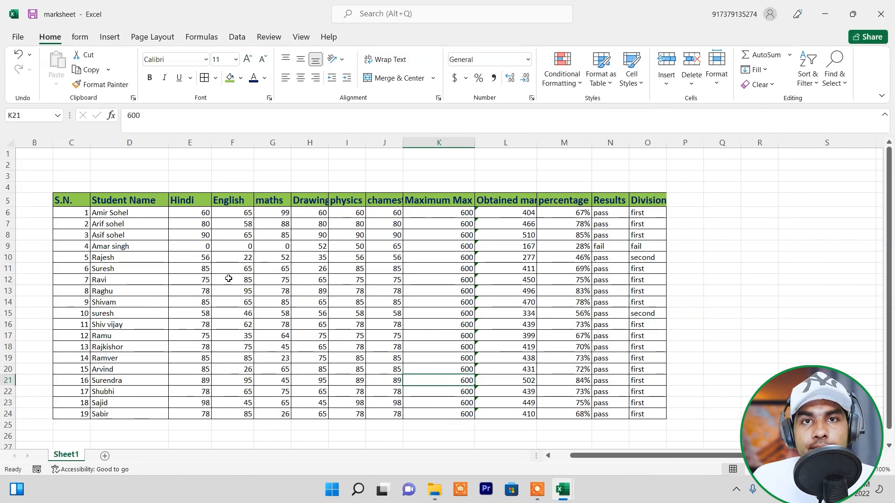
{"action": "left_click_drag", "start_coordinate": [187, 209], "coordinate": [379, 412]}
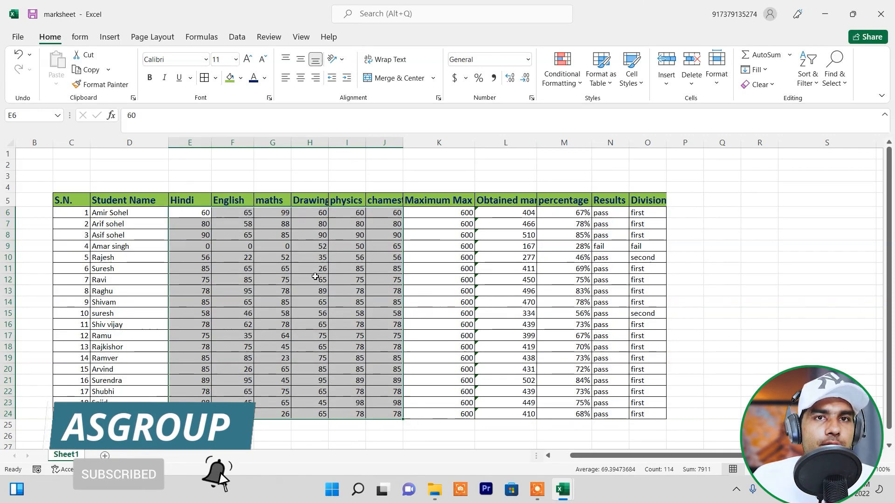
{"action": "left_click", "coordinate": [577, 83]}
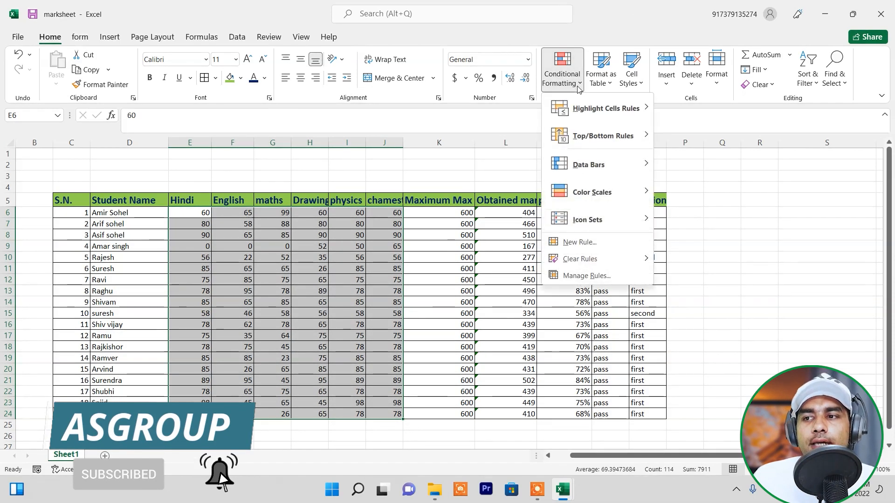
{"action": "mouse_move", "coordinate": [615, 108]}
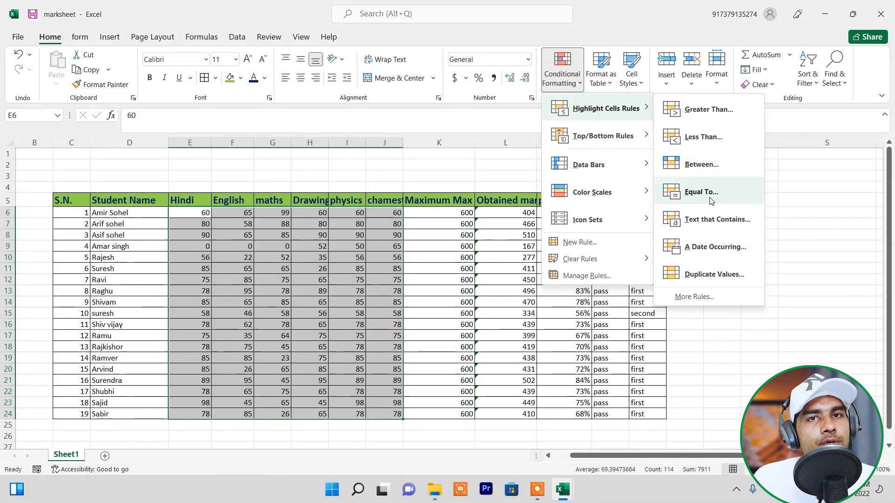
{"action": "left_click", "coordinate": [713, 110]}
{"action": "type", "text": "60"}
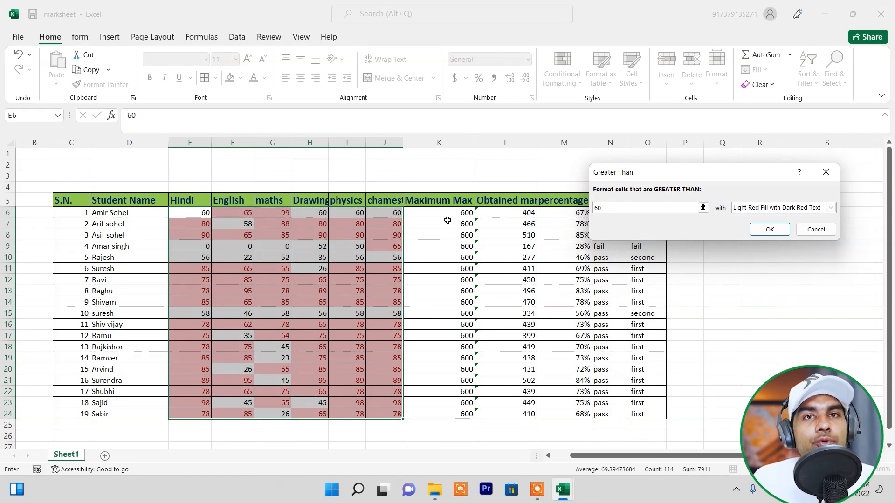
{"action": "key", "text": "BackSpace"}
{"action": "key", "text": "BackSpace"}
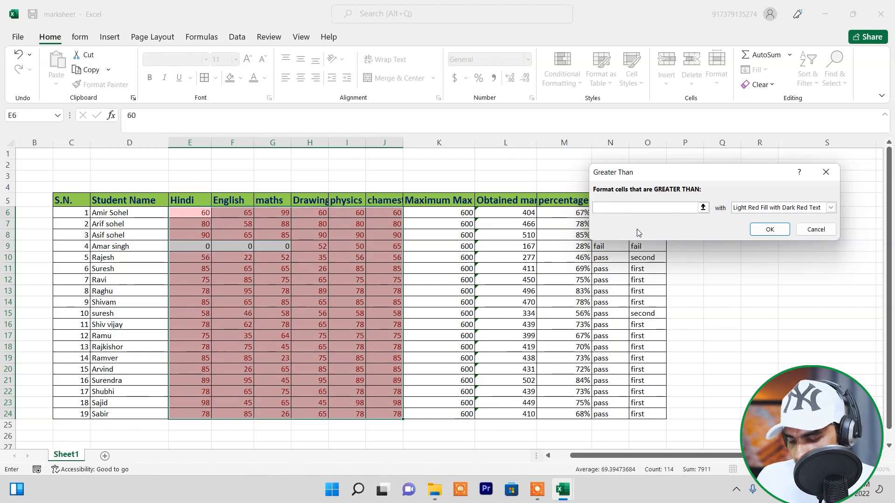
{"action": "type", "text": "59"}
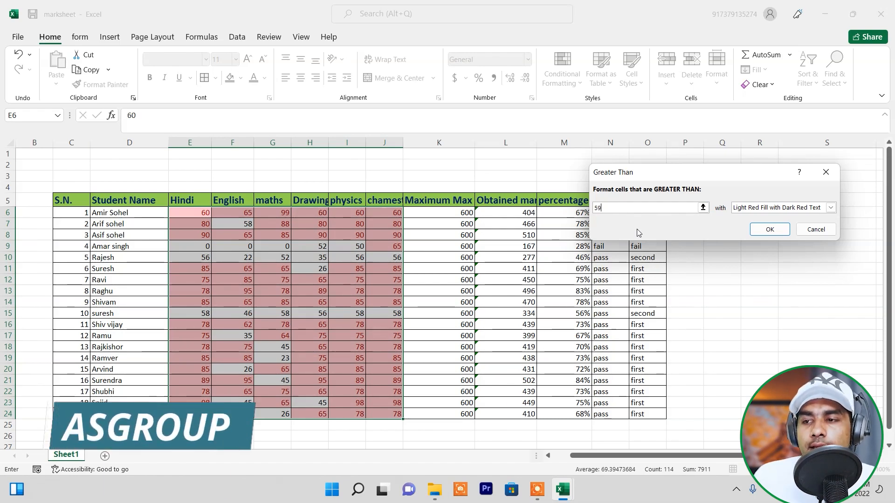
Give the Greater Than rule a custom format with a light green fill and apply it to the marks.
{"action": "left_click", "coordinate": [831, 207]}
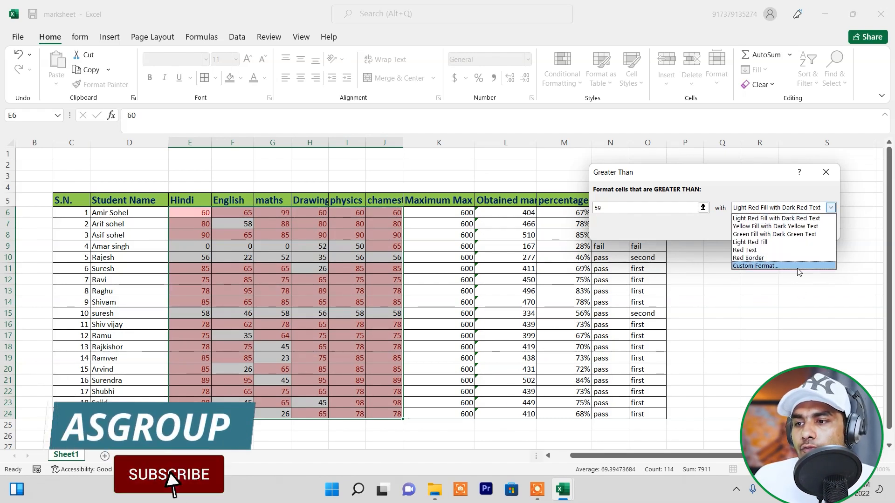
{"action": "left_click", "coordinate": [765, 266]}
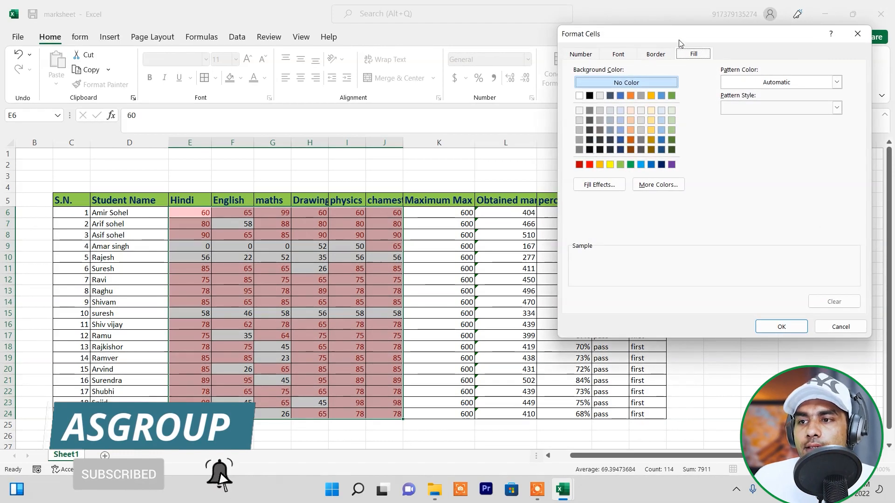
{"action": "left_click", "coordinate": [620, 164]}
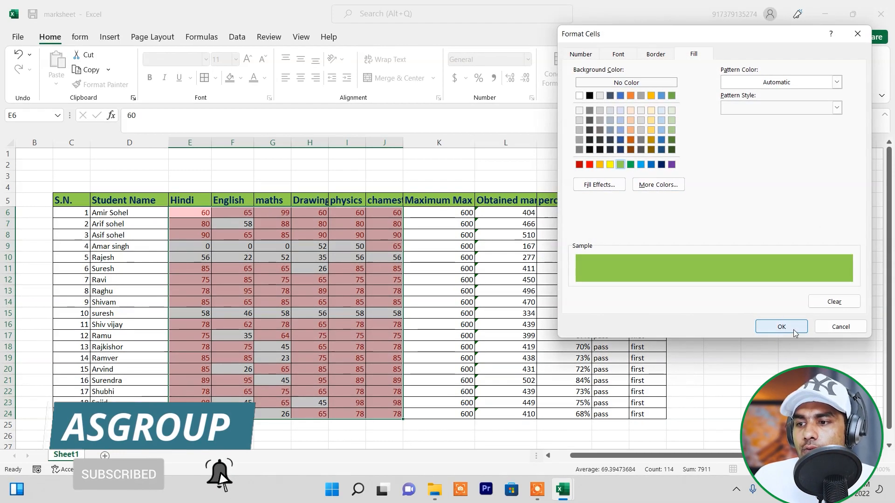
{"action": "left_click", "coordinate": [792, 326]}
{"action": "left_click", "coordinate": [762, 232]}
{"action": "left_click", "coordinate": [506, 334]}
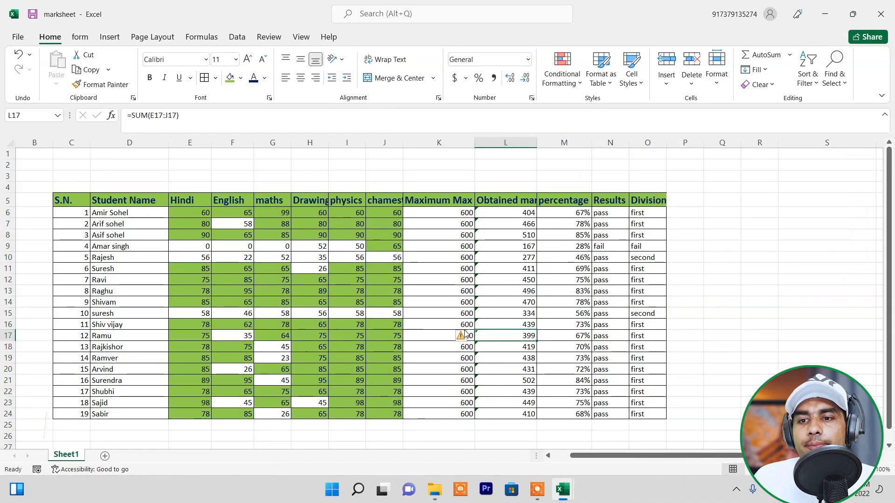
{"action": "left_click", "coordinate": [203, 223]}
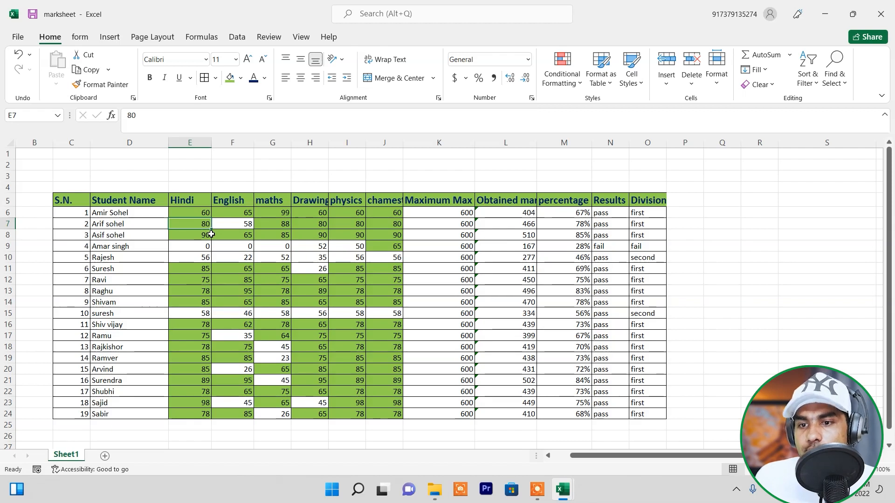
Change the second student's Hindi mark in E7 to 20.
{"action": "type", "text": "20"}
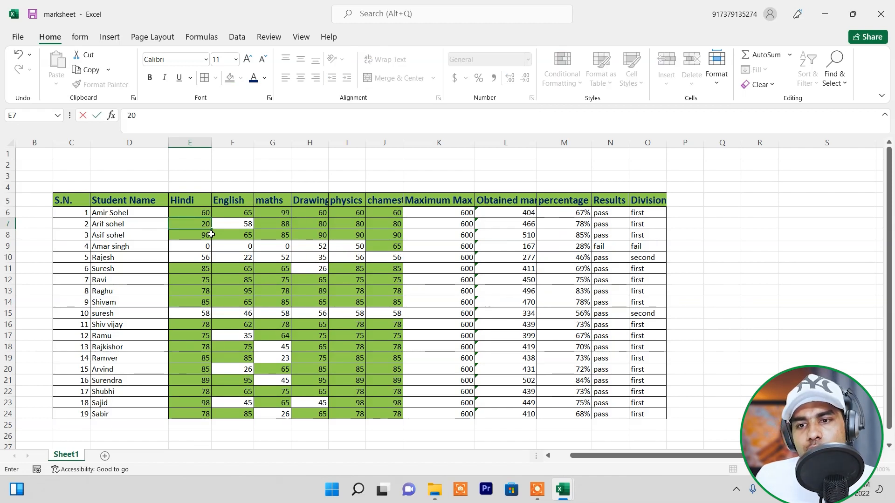
{"action": "key", "text": "Return"}
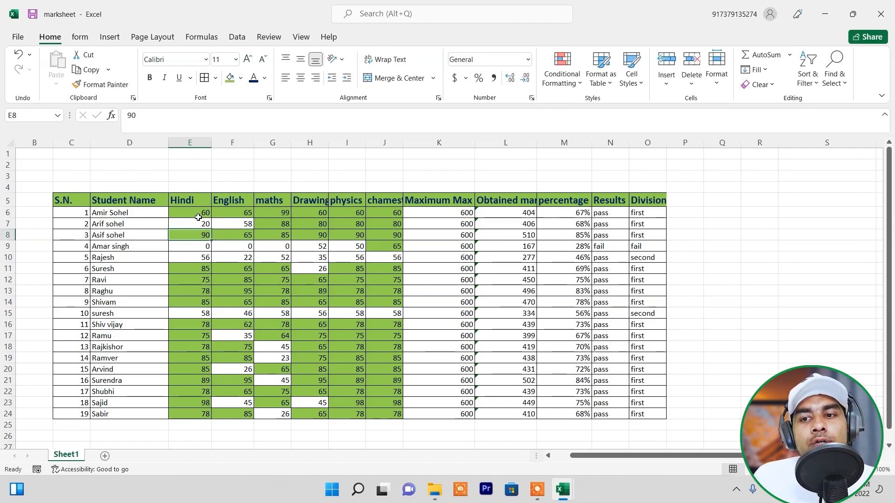
{"action": "left_click_drag", "start_coordinate": [196, 214], "coordinate": [376, 414]}
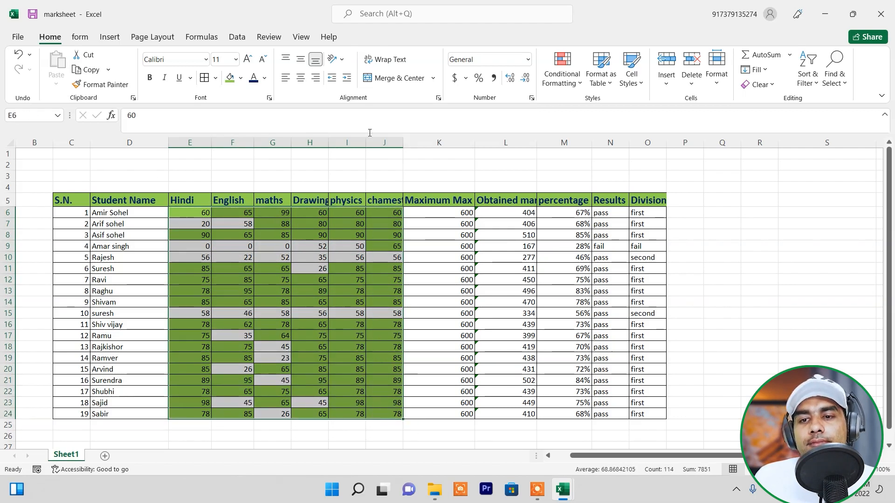
Fill the header row C5:O5 with a pink shade from the standard color palette under More Colors.
{"action": "left_click_drag", "start_coordinate": [72, 200], "coordinate": [665, 201]}
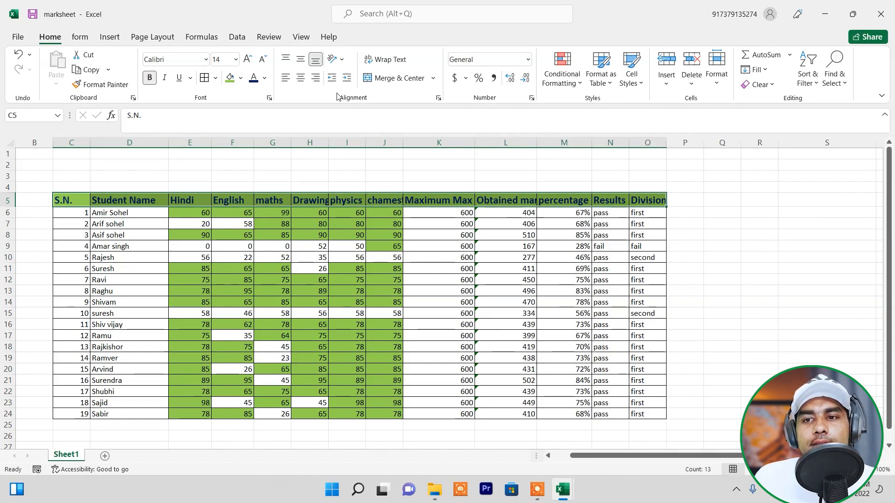
{"action": "left_click", "coordinate": [241, 78]}
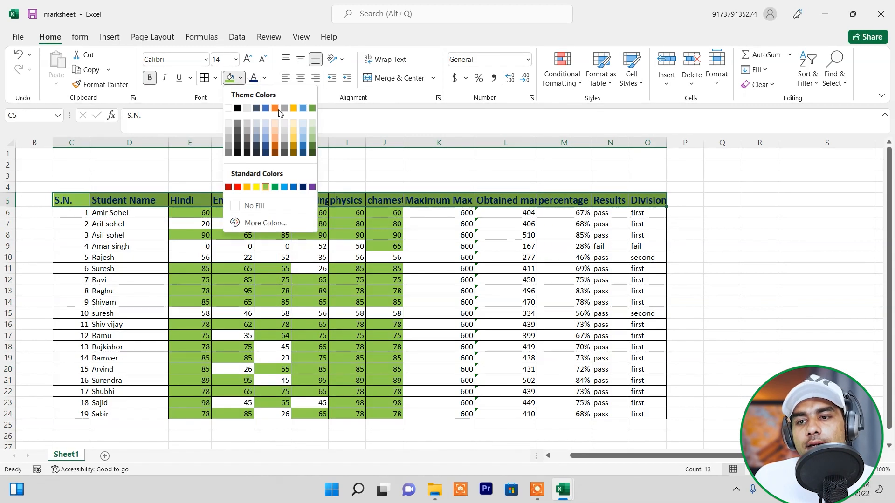
{"action": "left_click", "coordinate": [261, 223]}
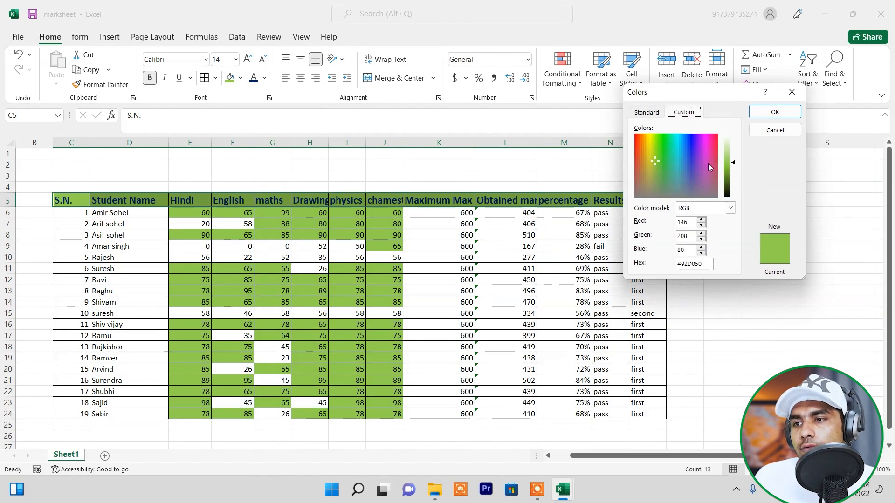
{"action": "left_click", "coordinate": [647, 114]}
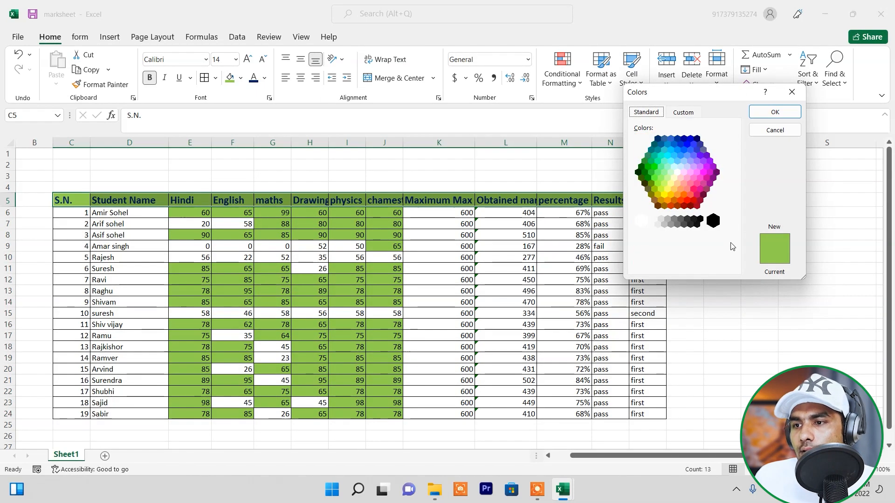
{"action": "left_click", "coordinate": [691, 182]}
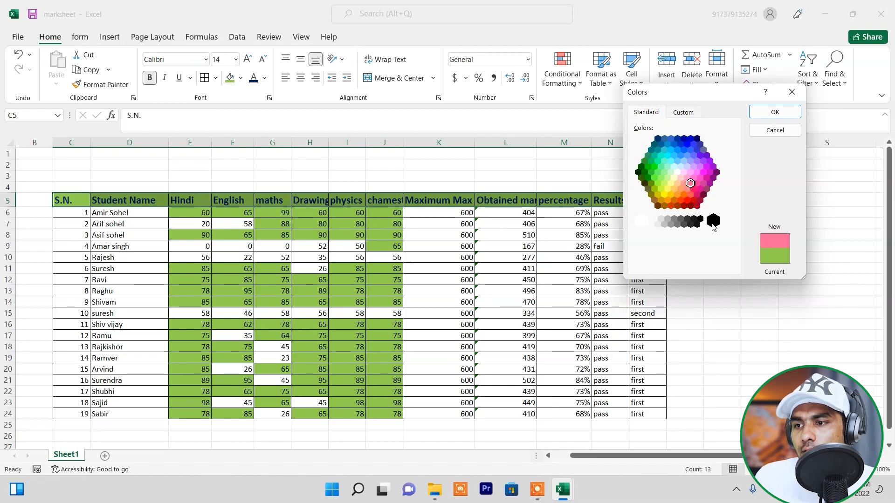
{"action": "left_click", "coordinate": [774, 112]}
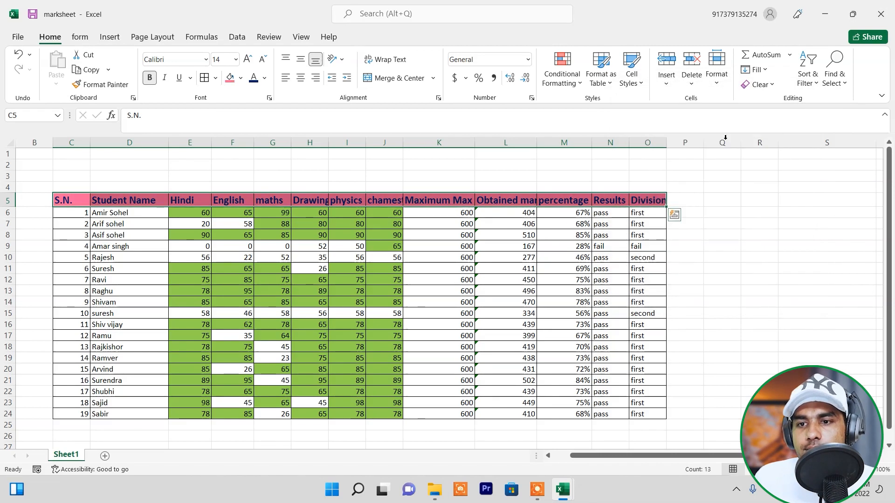
{"action": "left_click", "coordinate": [352, 325]}
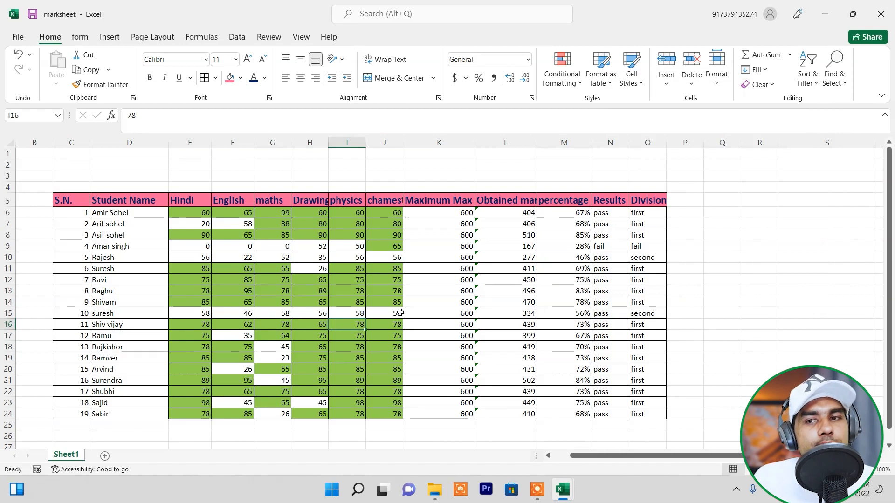
Set up a Less Than highlight rule with the threshold 33 for the subject marks in E6:J24.
{"action": "left_click_drag", "start_coordinate": [183, 214], "coordinate": [392, 415]}
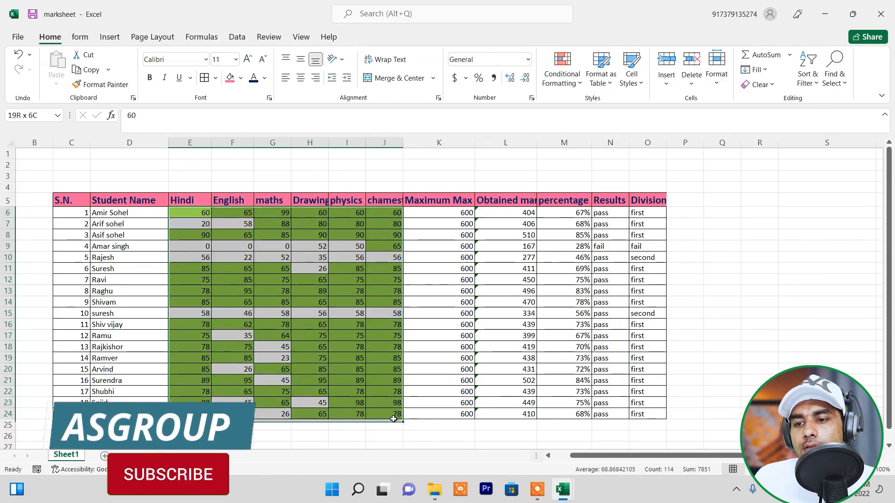
{"action": "left_click", "coordinate": [562, 74]}
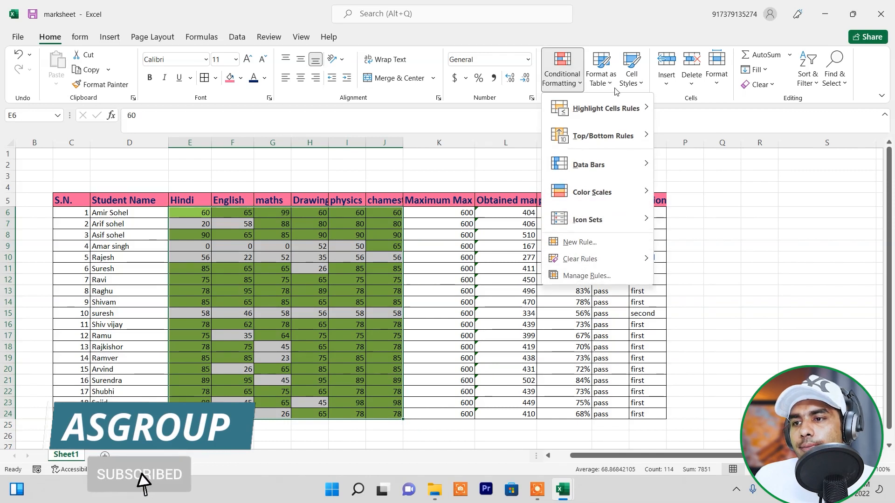
{"action": "mouse_move", "coordinate": [629, 108]}
{"action": "left_click", "coordinate": [704, 145]}
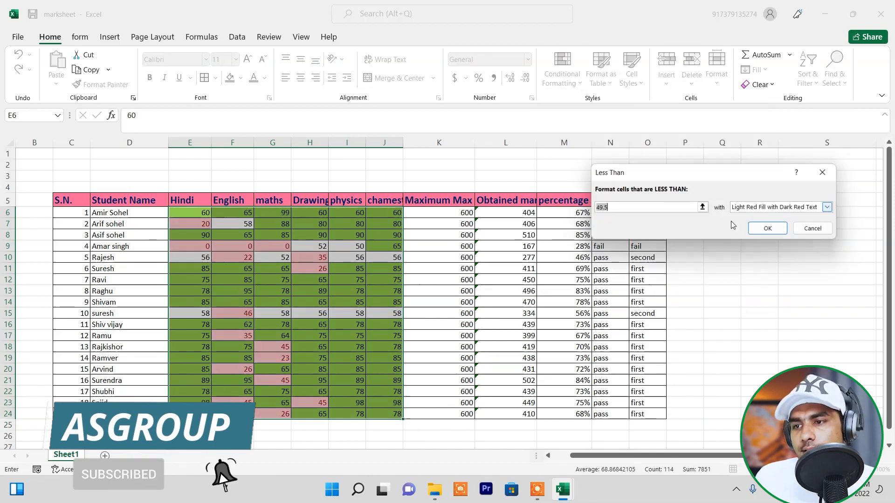
{"action": "type", "text": "33"}
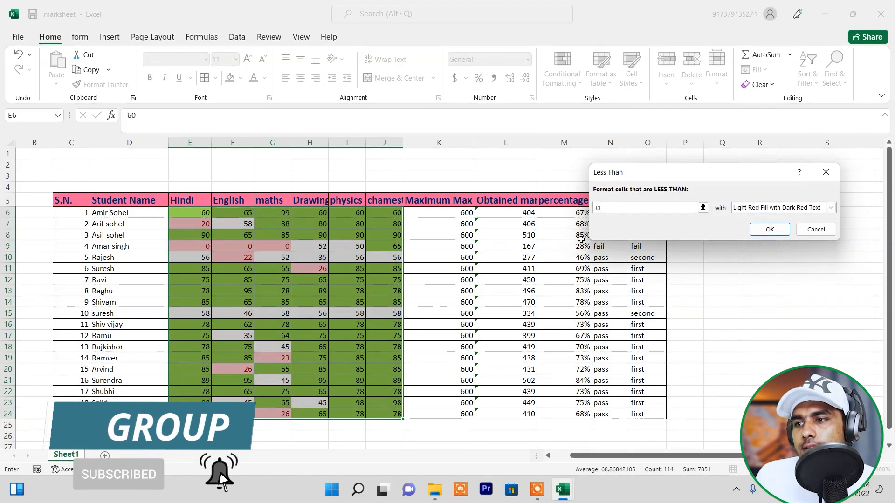
Give the Less Than rule a custom format with a red fill and apply it to the marks.
{"action": "left_click", "coordinate": [831, 208]}
{"action": "left_click", "coordinate": [806, 270]}
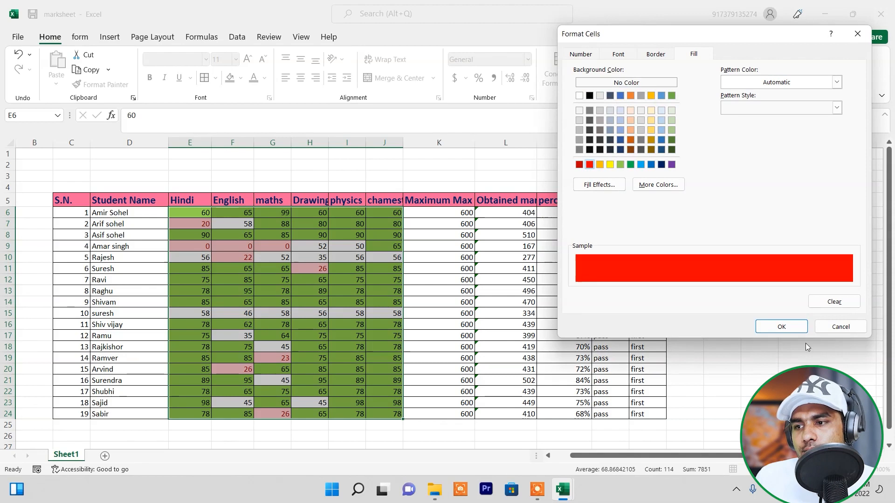
{"action": "left_click", "coordinate": [781, 327]}
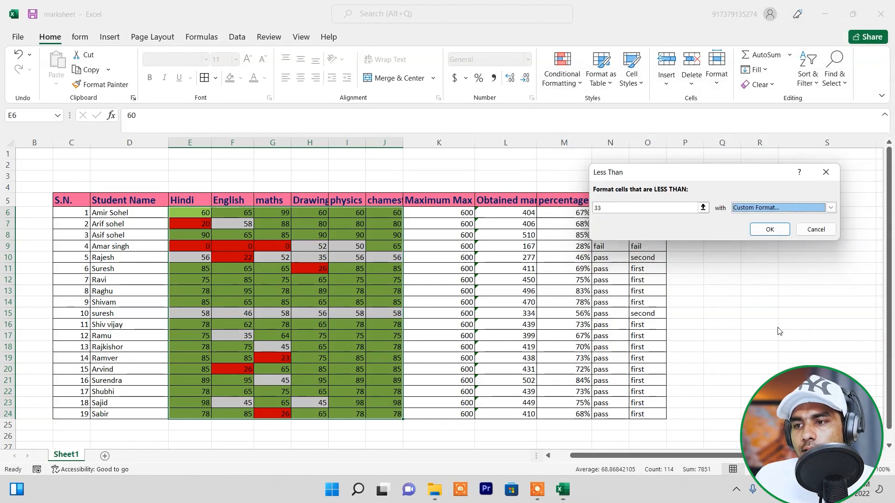
{"action": "left_click", "coordinate": [770, 229]}
{"action": "left_click", "coordinate": [425, 324]}
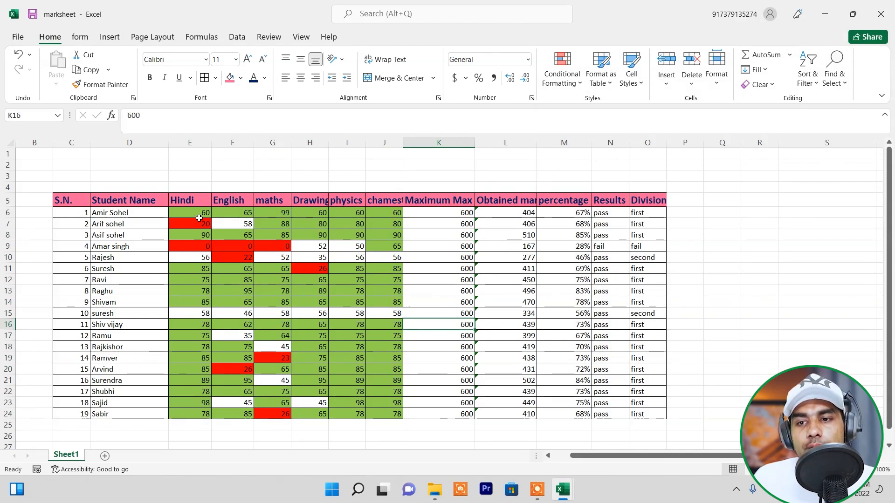
Set up a Between highlight rule with the limits 33 and 60 for the subject marks in E6:J24.
{"action": "left_click_drag", "start_coordinate": [199, 214], "coordinate": [390, 416]}
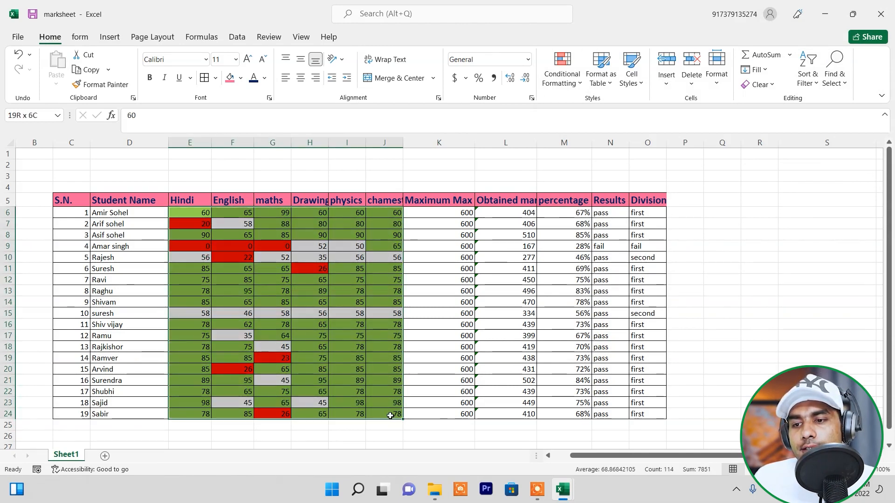
{"action": "left_click", "coordinate": [562, 70]}
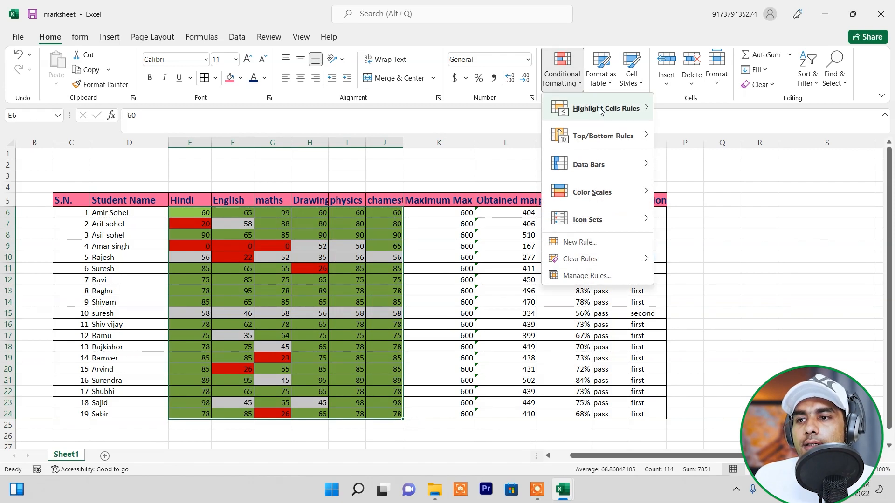
{"action": "mouse_move", "coordinate": [606, 108]}
{"action": "left_click", "coordinate": [695, 164]}
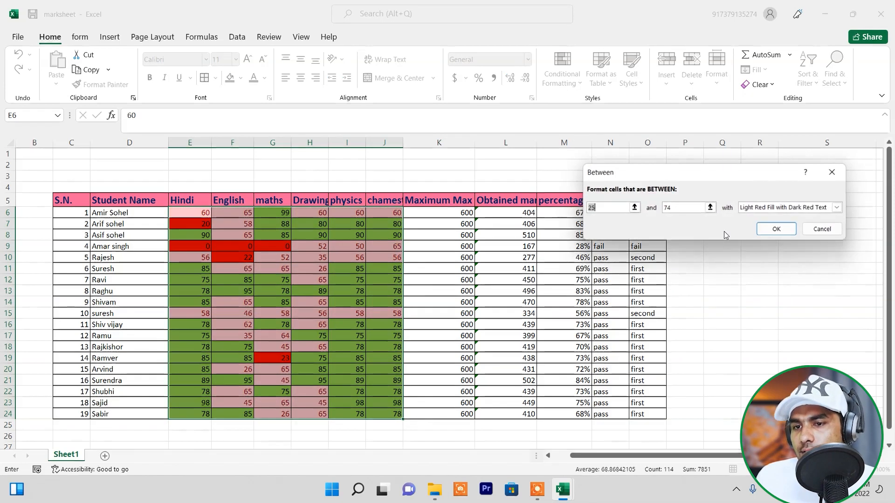
{"action": "type", "text": "33"}
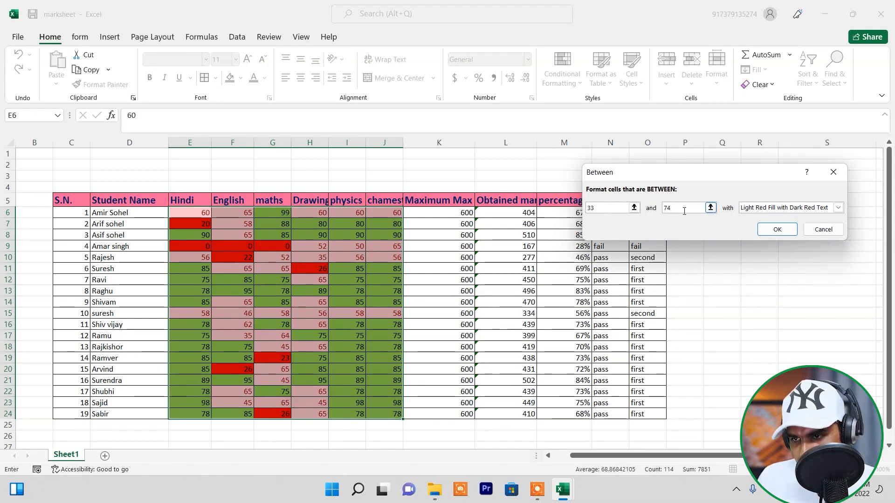
{"action": "key", "text": "BackSpace"}
{"action": "key", "text": "BackSpace"}
{"action": "type", "text": "60"}
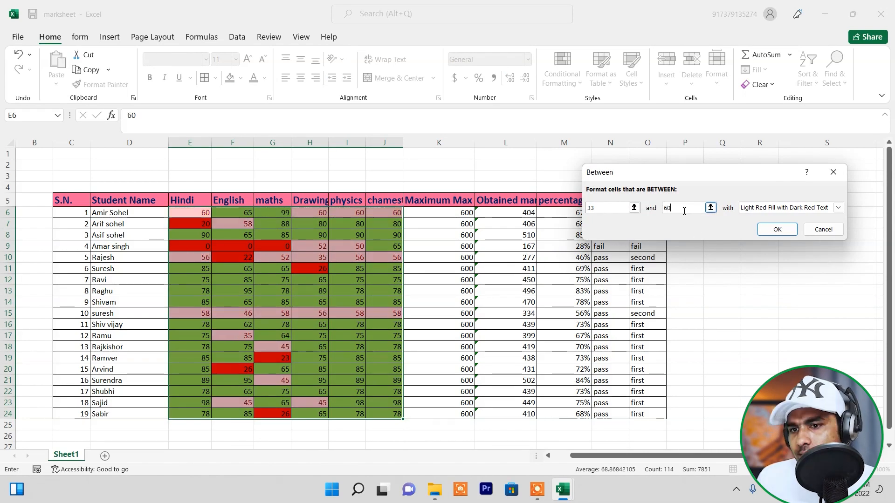
{"action": "left_click", "coordinate": [839, 208]}
{"action": "left_click", "coordinate": [808, 263]}
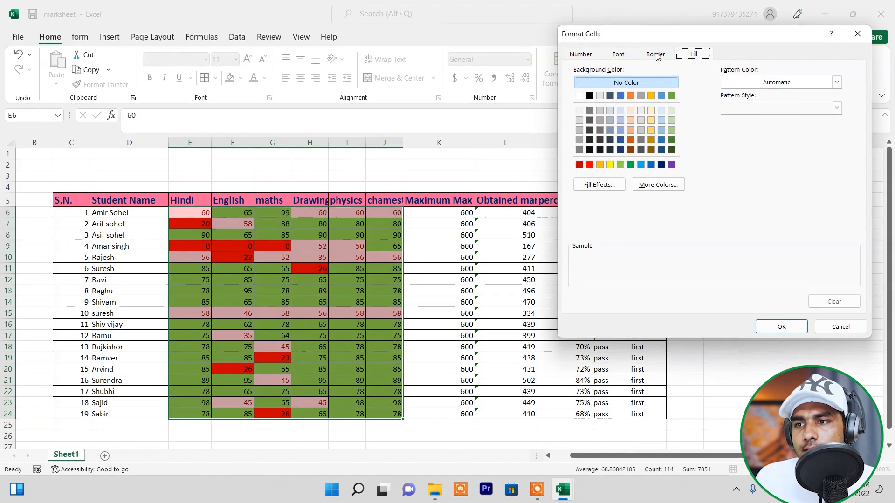
{"action": "left_click", "coordinate": [858, 34]}
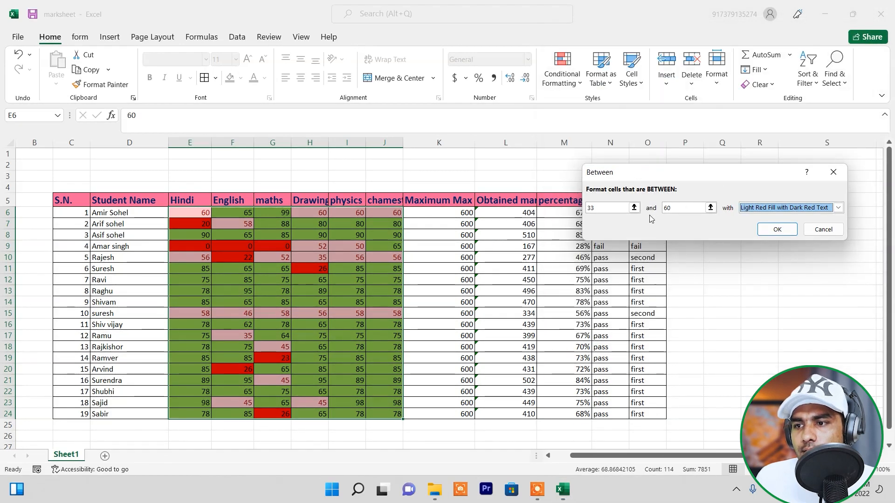
Set the upper limit of the Between rule to 59.
{"action": "left_click", "coordinate": [692, 205]}
{"action": "key", "text": "BackSpace"}
{"action": "key", "text": "BackSpace"}
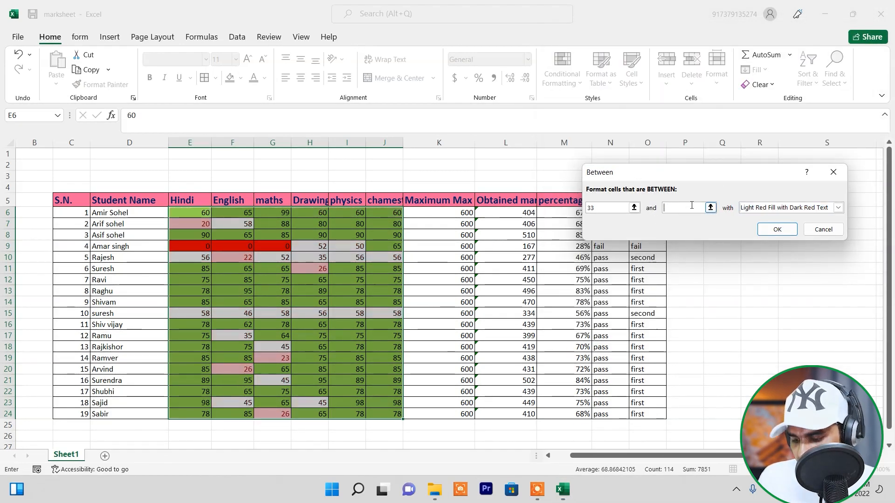
Give the Between rule a custom format with an orange fill and apply it to the marks.
{"action": "left_click", "coordinate": [838, 208]}
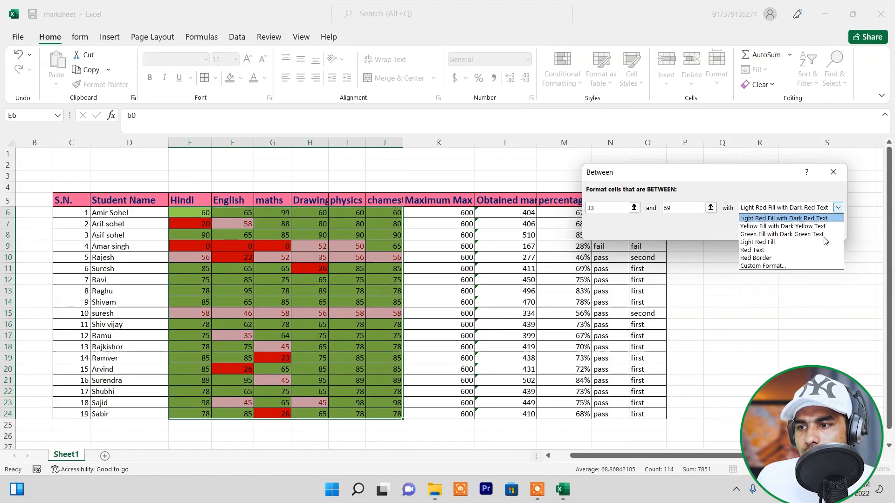
{"action": "left_click", "coordinate": [793, 265]}
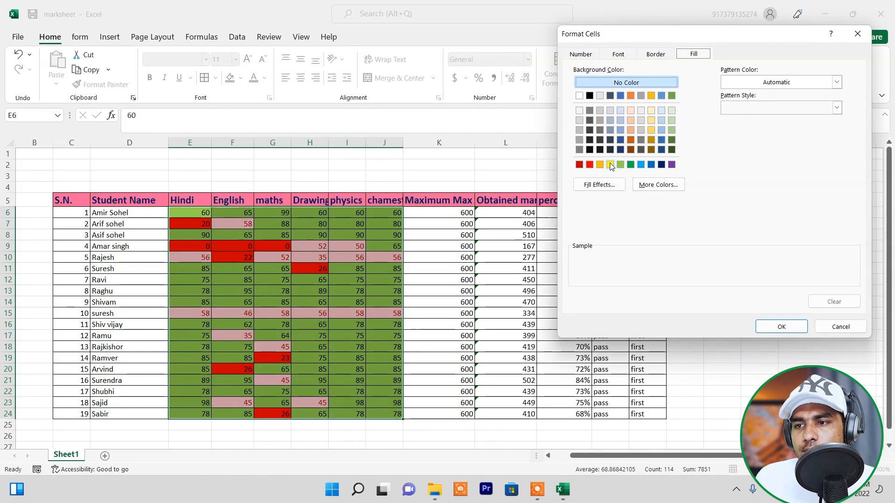
{"action": "left_click", "coordinate": [600, 164]}
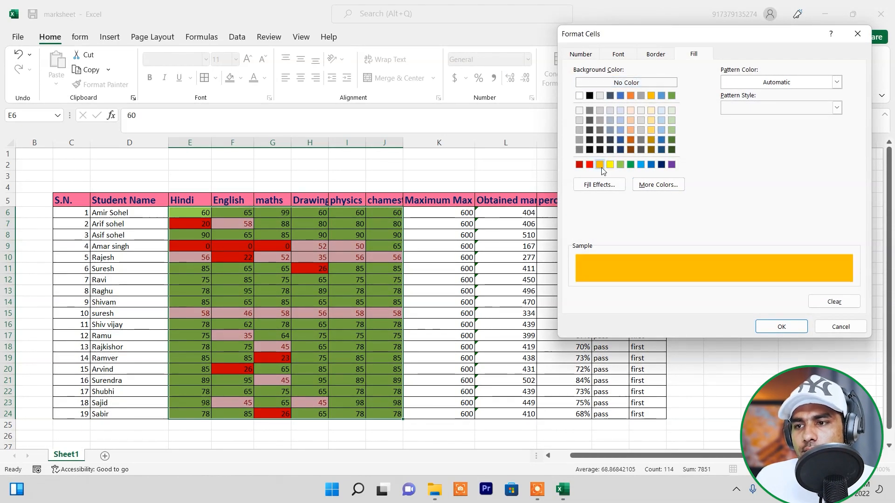
{"action": "left_click", "coordinate": [781, 327]}
{"action": "left_click", "coordinate": [768, 228]}
{"action": "left_click", "coordinate": [432, 310]}
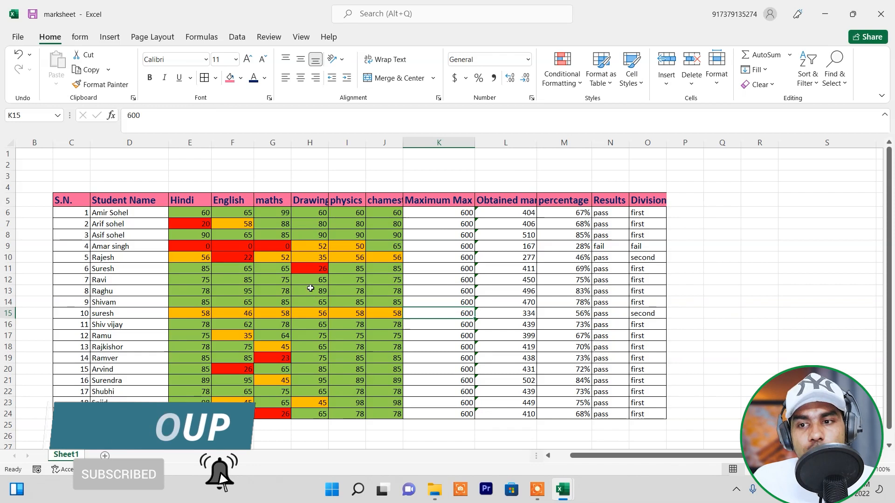
Change the second student's maths mark in G7 to 25.
{"action": "left_click", "coordinate": [275, 225]}
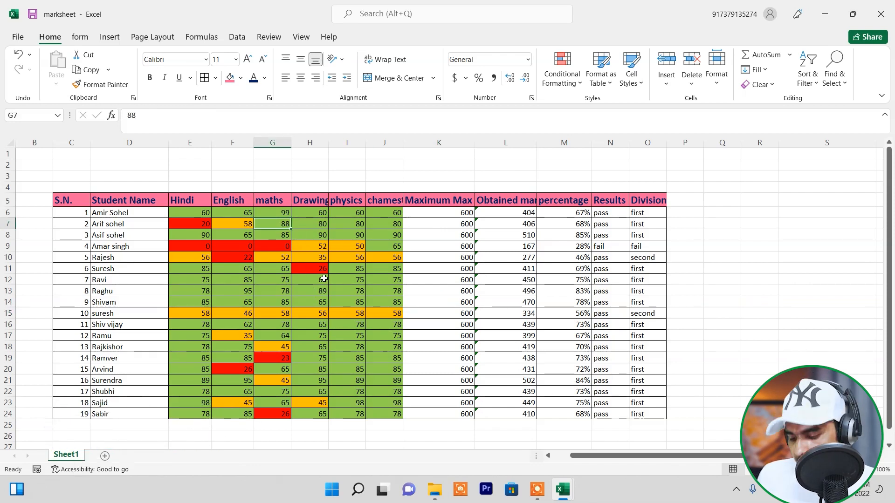
{"action": "type", "text": "25"}
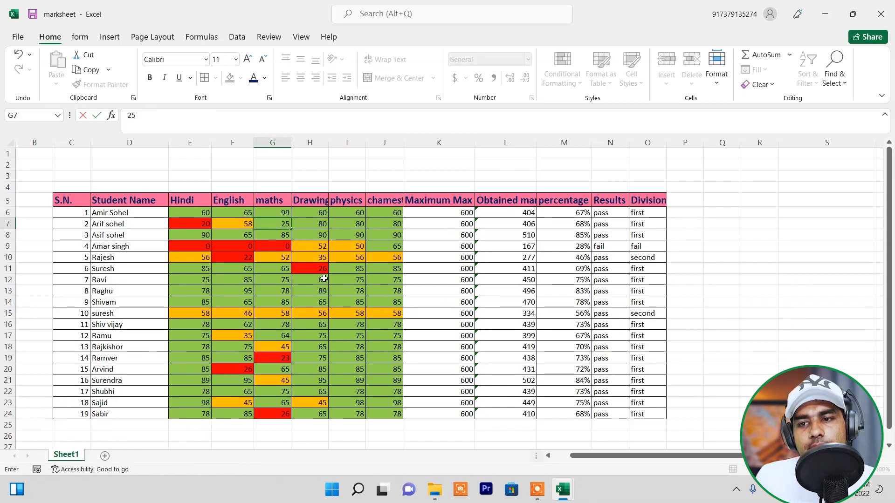
{"action": "key", "text": "Return"}
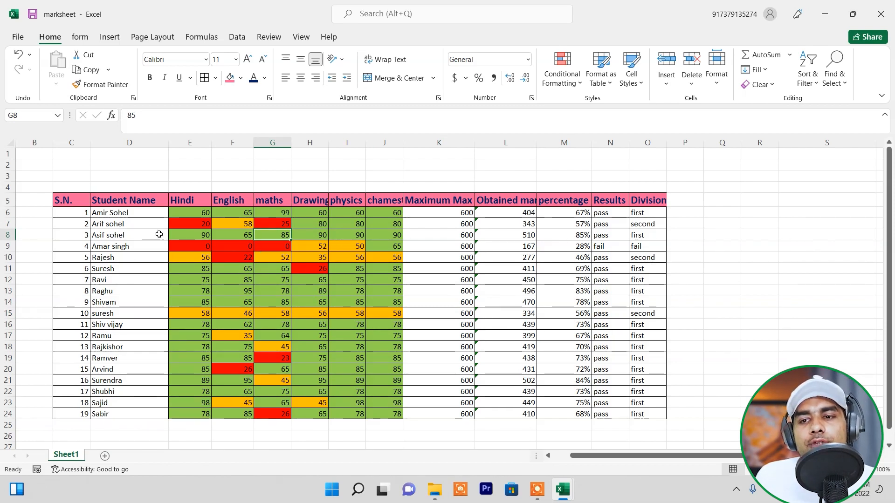
Try to remove the color of the maths mark in G9 by setting its cell fill to No Fill.
{"action": "left_click_drag", "start_coordinate": [187, 213], "coordinate": [387, 414]}
{"action": "left_click", "coordinate": [263, 330]}
{"action": "left_click", "coordinate": [276, 248]}
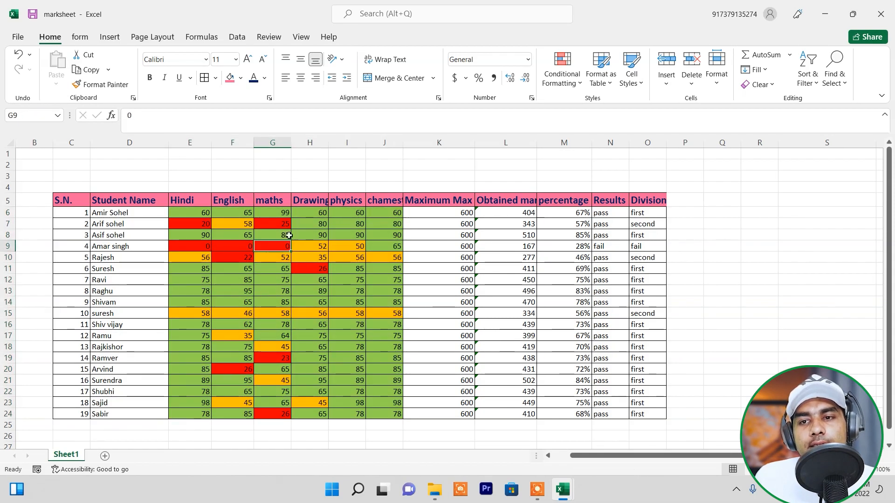
{"action": "left_click", "coordinate": [241, 78]}
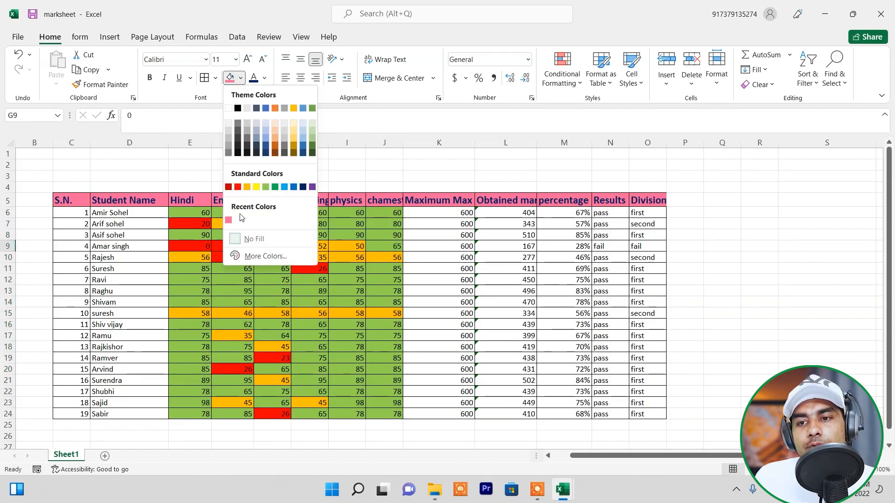
{"action": "left_click", "coordinate": [252, 239]}
{"action": "left_click", "coordinate": [310, 291]}
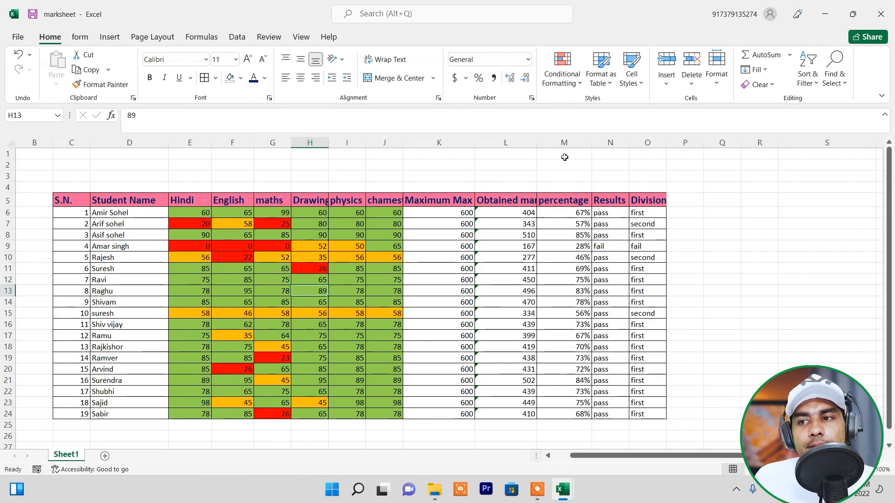
Clear the conditional formatting rules from the subject marks in E6:J24, and undo the clearing.
{"action": "left_click_drag", "start_coordinate": [177, 212], "coordinate": [376, 379]}
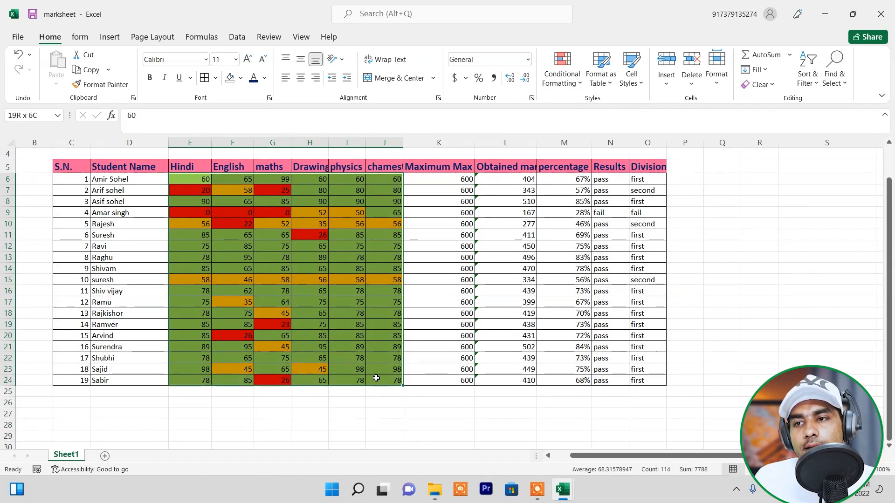
{"action": "left_click", "coordinate": [562, 73]}
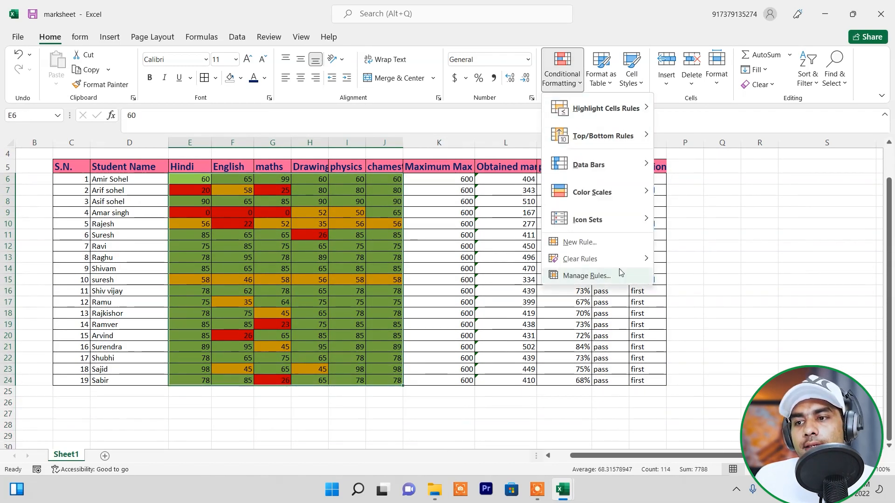
{"action": "mouse_move", "coordinate": [571, 262]}
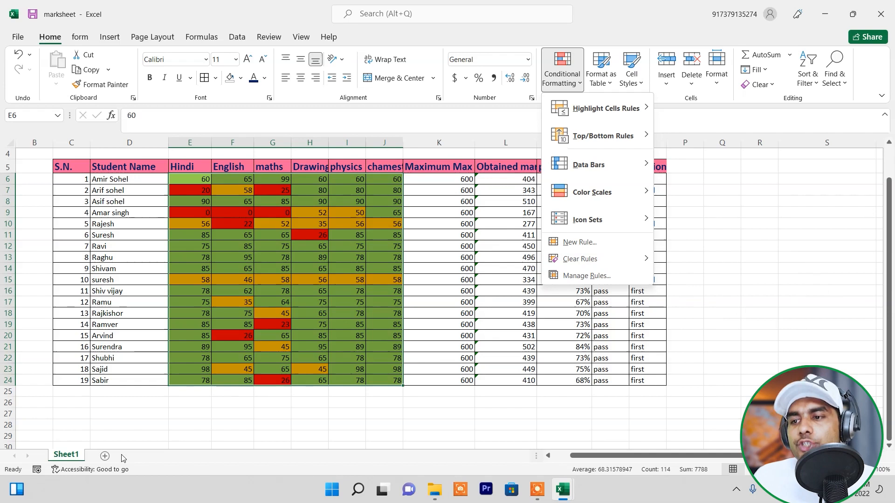
{"action": "mouse_move", "coordinate": [618, 259]}
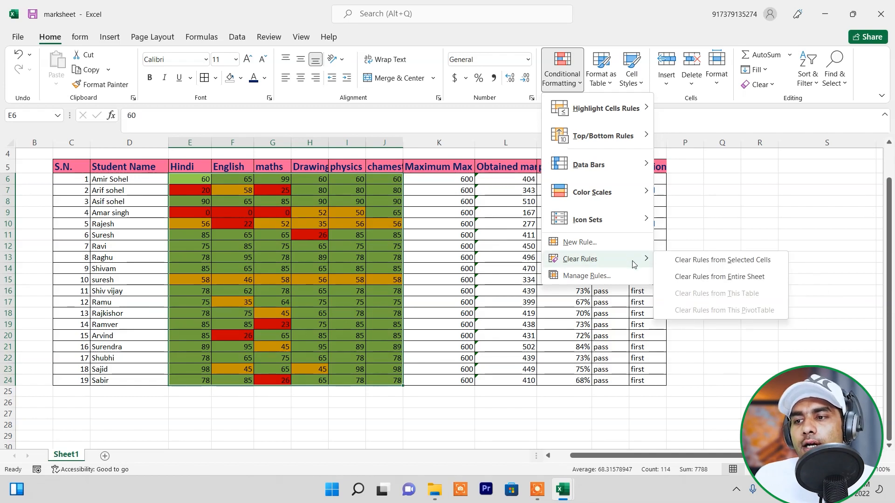
{"action": "left_click", "coordinate": [695, 261]}
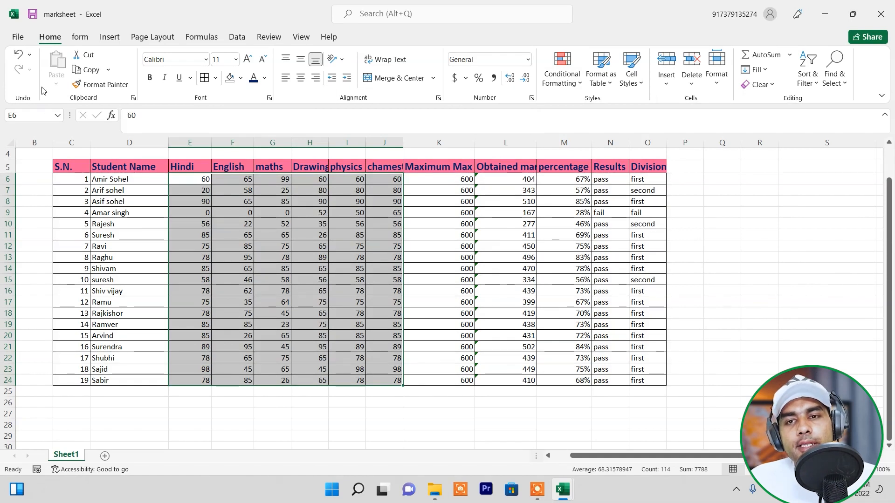
{"action": "left_click", "coordinate": [19, 54]}
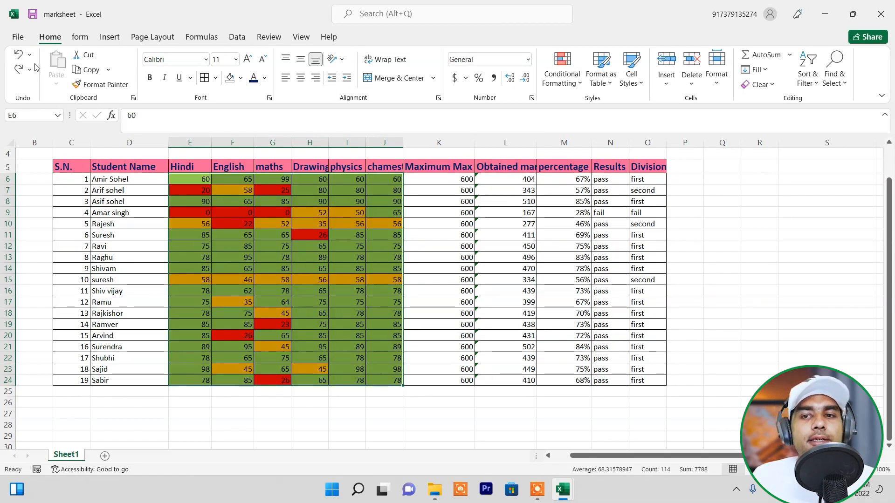
Give the Maximum Max values in K6:K24 a standard dark blue fill and white text.
{"action": "left_click", "coordinate": [530, 261]}
{"action": "left_click_drag", "start_coordinate": [453, 179], "coordinate": [441, 380]}
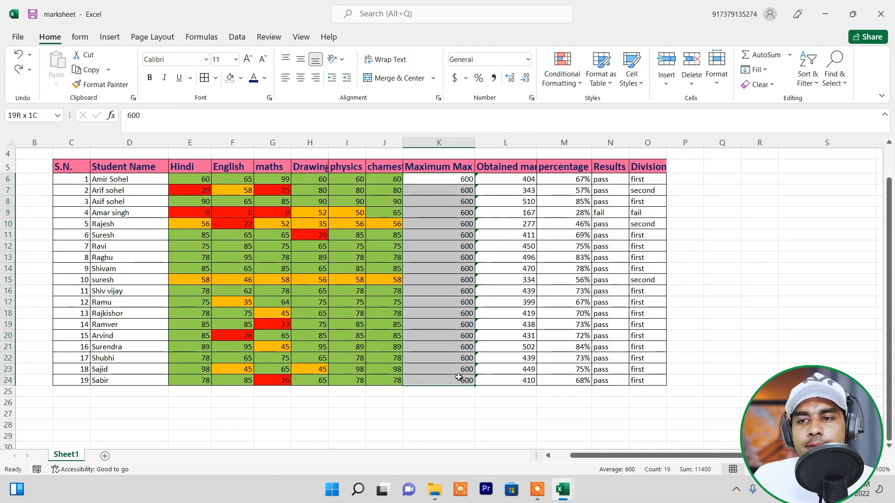
{"action": "left_click", "coordinate": [242, 79]}
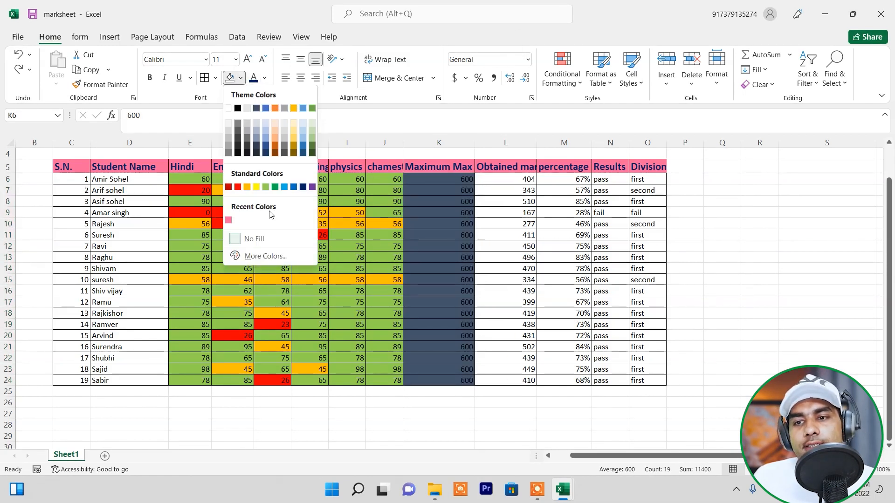
{"action": "left_click", "coordinate": [266, 187]}
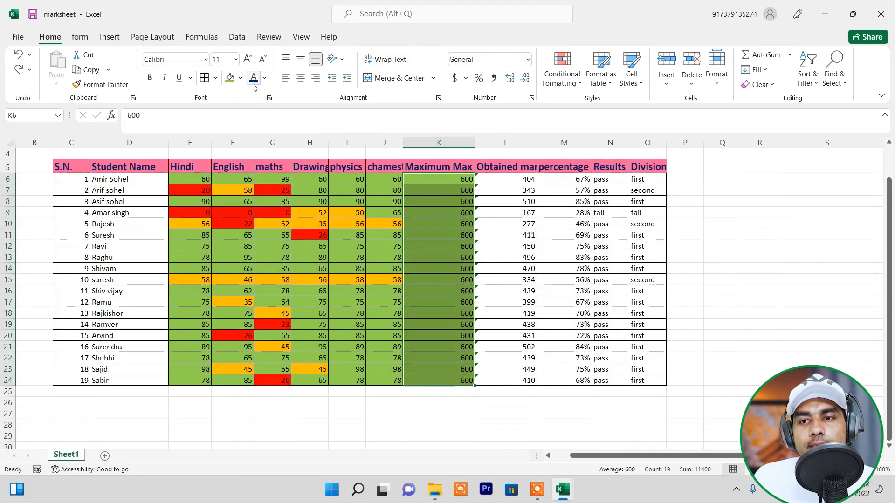
{"action": "left_click", "coordinate": [241, 78]}
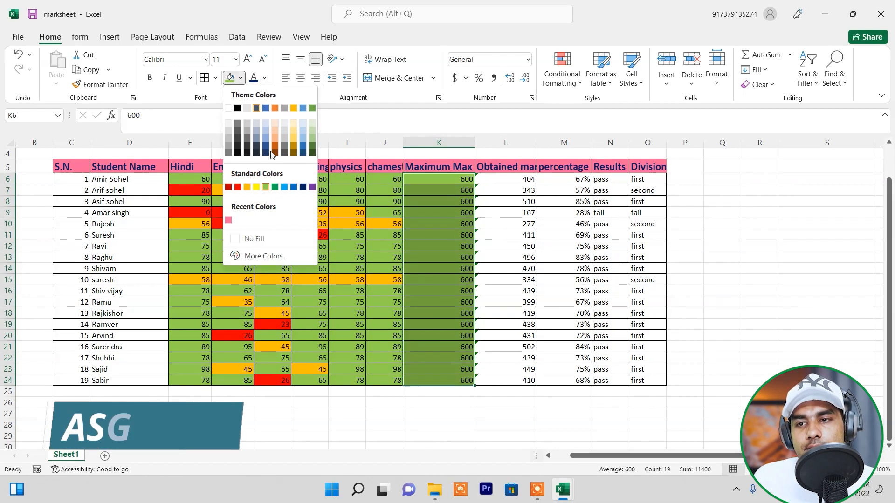
{"action": "left_click", "coordinate": [303, 187]}
{"action": "left_click", "coordinate": [264, 78]}
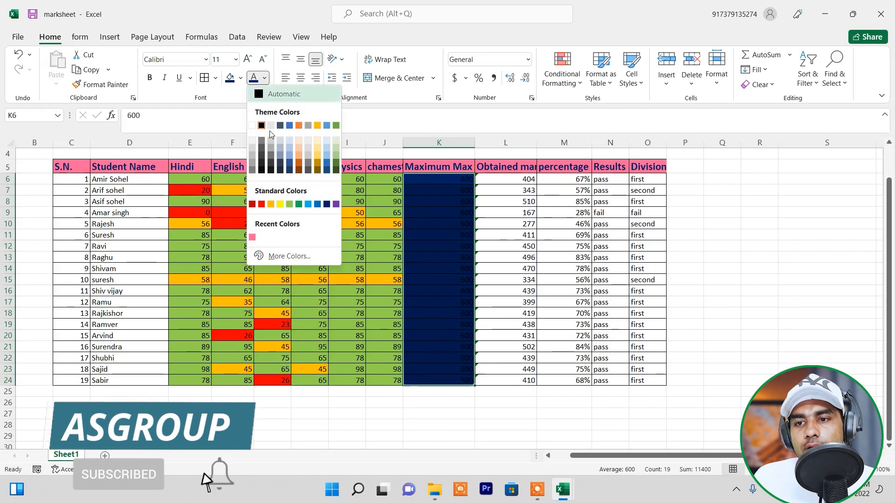
{"action": "left_click", "coordinate": [252, 126]}
{"action": "left_click", "coordinate": [431, 259]}
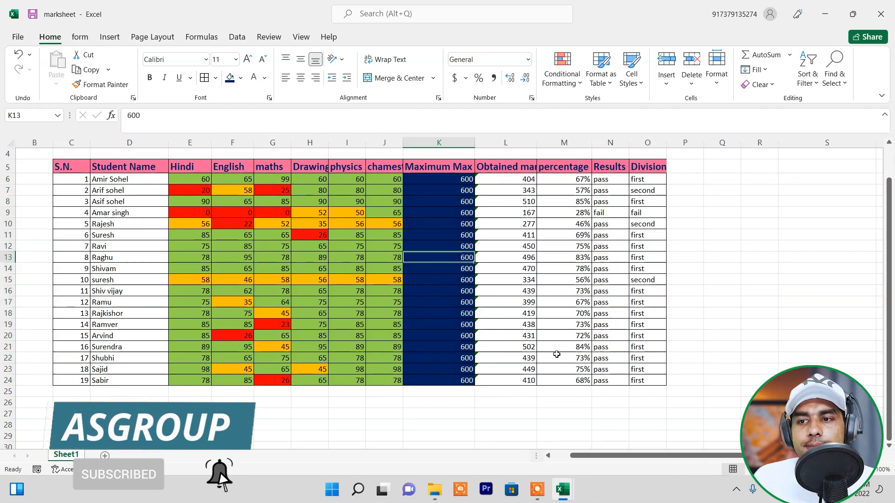
Start a Greater Than rule for the obtained marks in L6:L24 with 360 as the limit and a custom format.
{"action": "left_click_drag", "start_coordinate": [504, 183], "coordinate": [543, 392]}
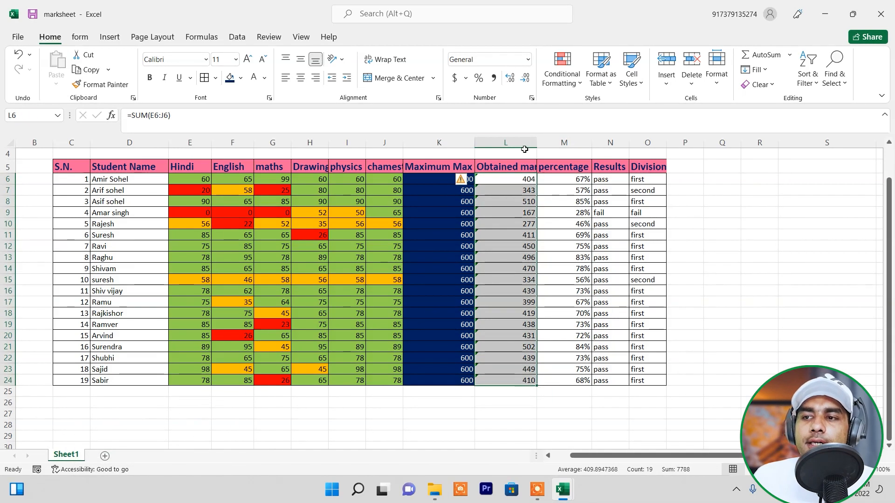
{"action": "left_click", "coordinate": [562, 75]}
{"action": "mouse_move", "coordinate": [601, 108]}
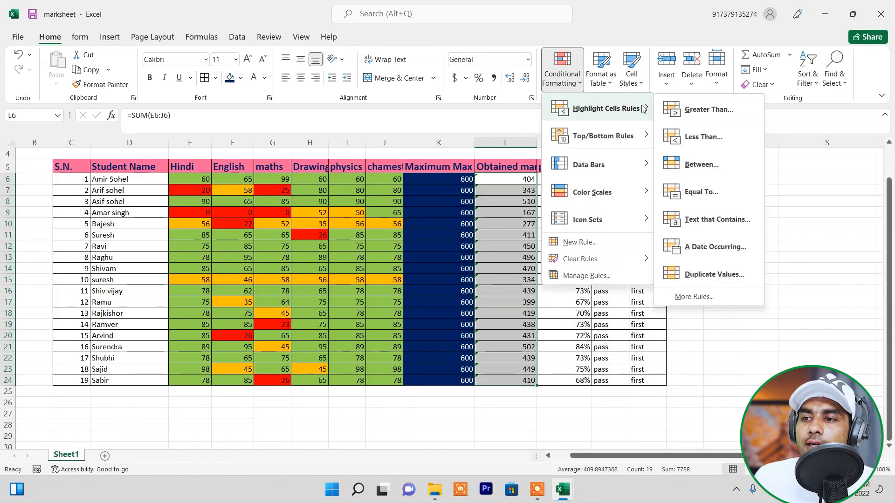
{"action": "left_click", "coordinate": [690, 106]}
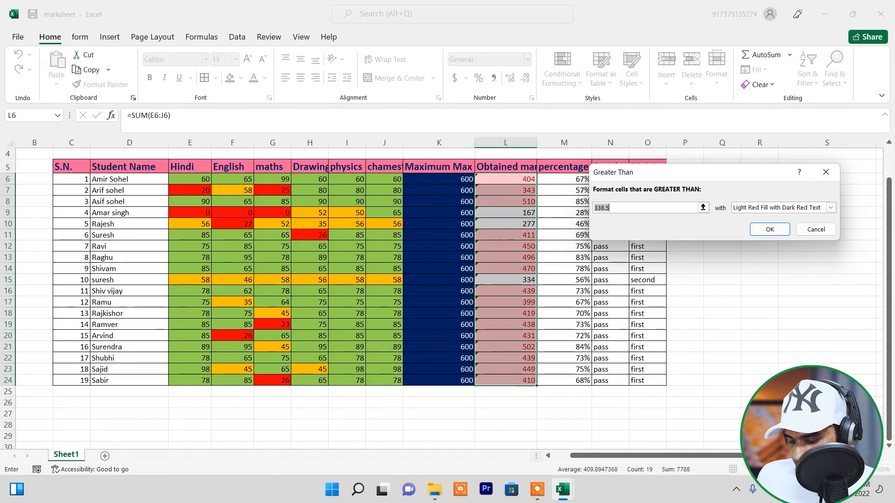
{"action": "type", "text": "360"}
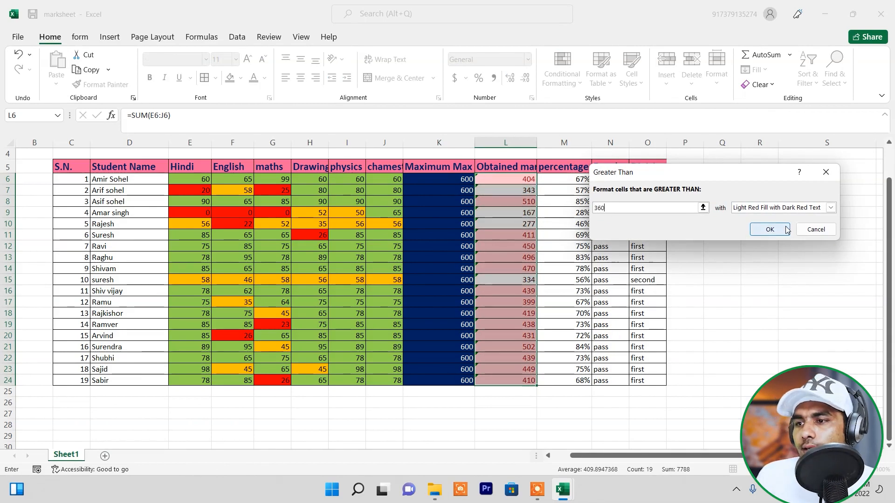
{"action": "left_click", "coordinate": [830, 208]}
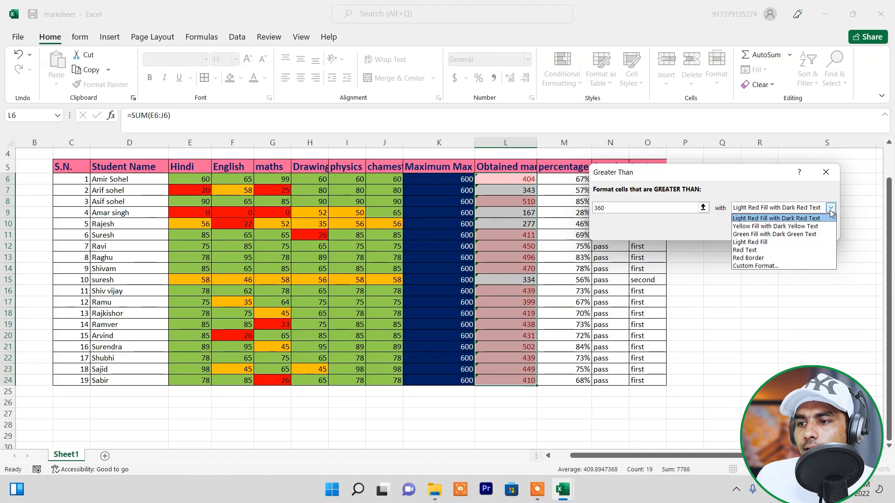
{"action": "left_click", "coordinate": [788, 267]}
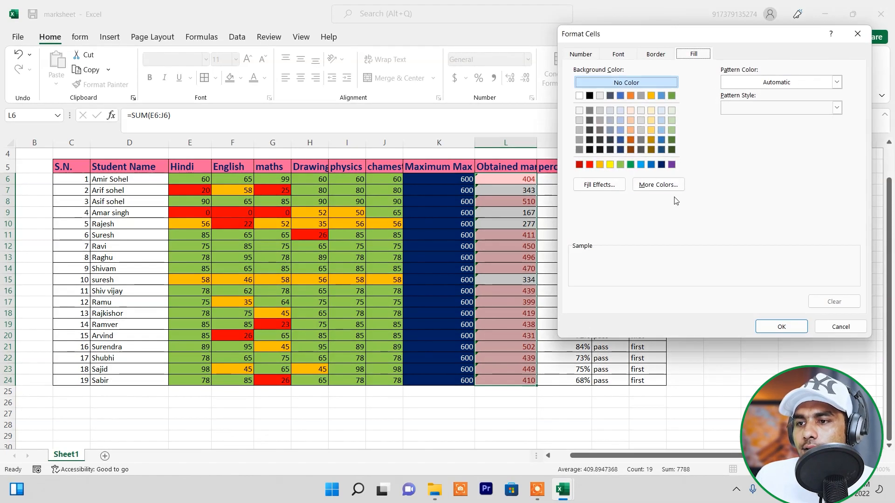
Try a light green fill for the rule's custom format and look at the custom color choices.
{"action": "left_click", "coordinate": [621, 164]}
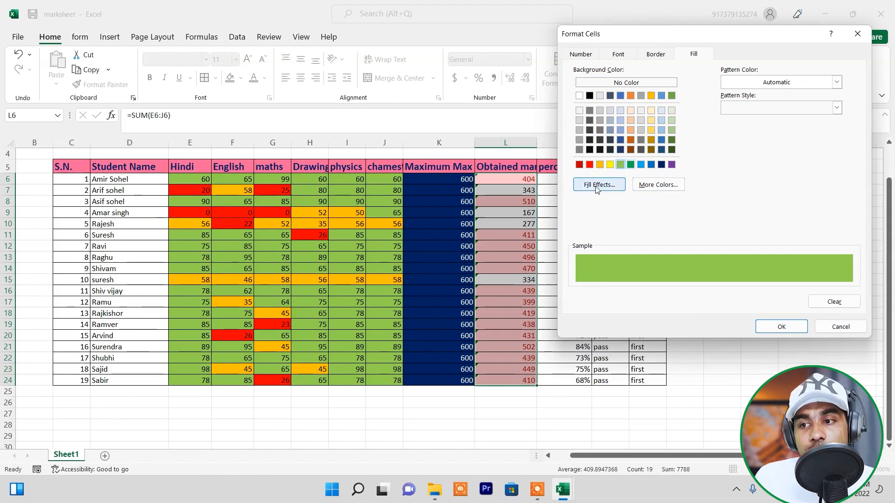
{"action": "left_click", "coordinate": [651, 189]}
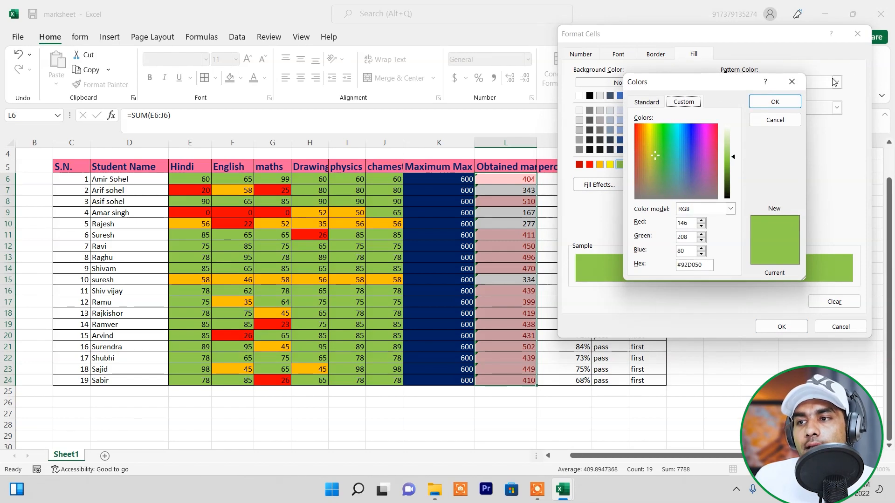
{"action": "left_click", "coordinate": [793, 83]}
Set the rule's fill to a horizontal two-color gradient from green to gold and apply it to the obtained marks.
{"action": "left_click", "coordinate": [599, 185]}
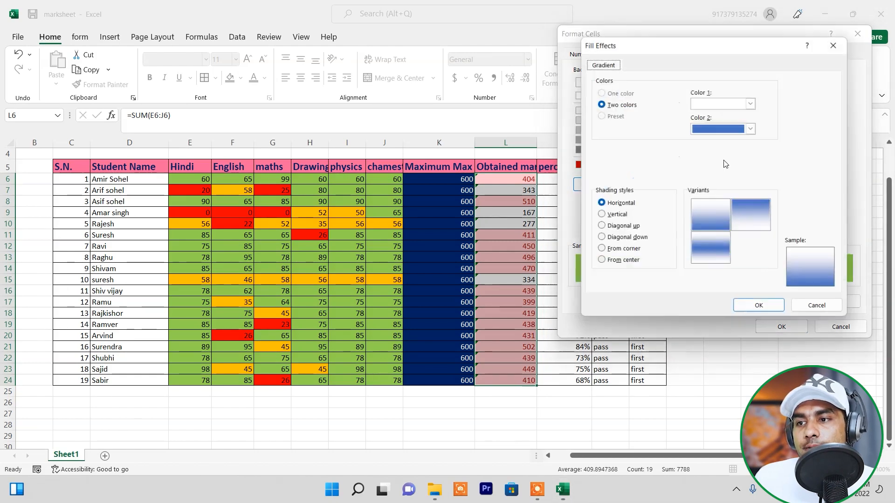
{"action": "left_click", "coordinate": [752, 103]}
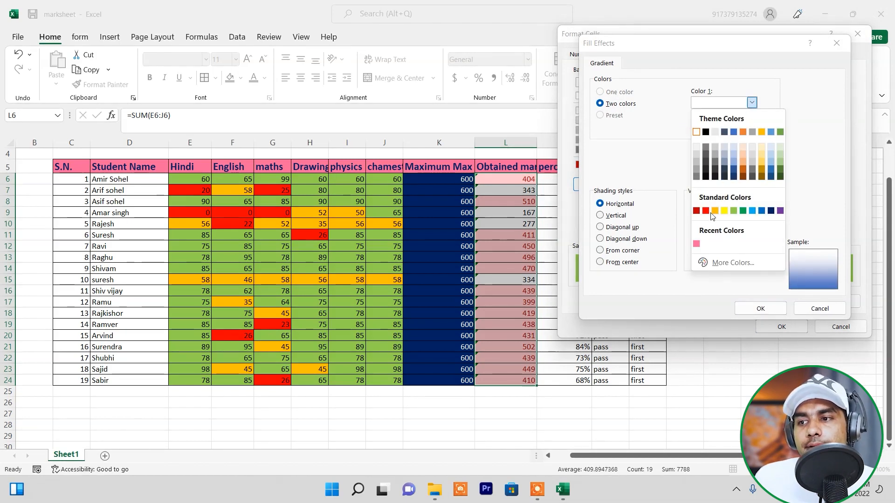
{"action": "left_click", "coordinate": [743, 211]}
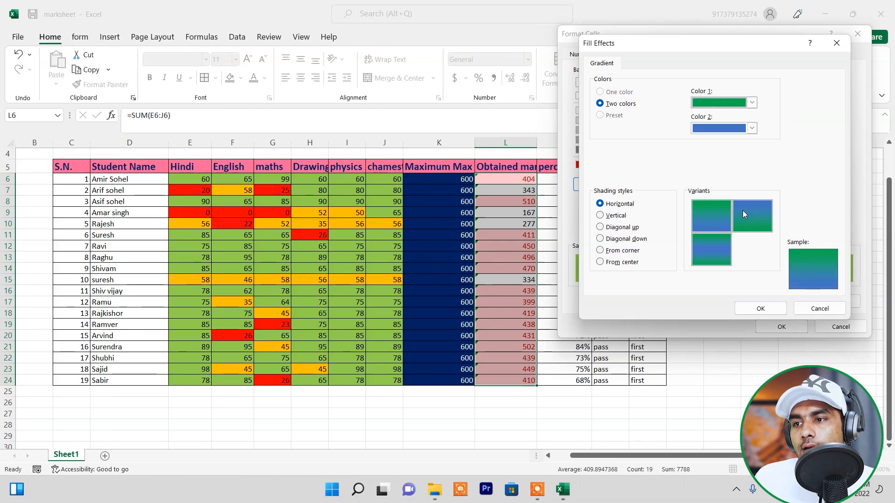
{"action": "left_click", "coordinate": [752, 129]}
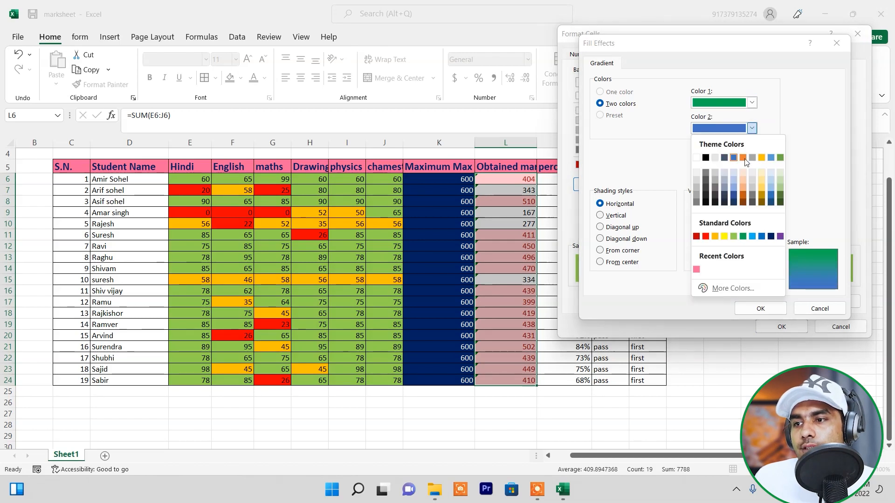
{"action": "left_click", "coordinate": [760, 190]}
{"action": "left_click", "coordinate": [761, 308]}
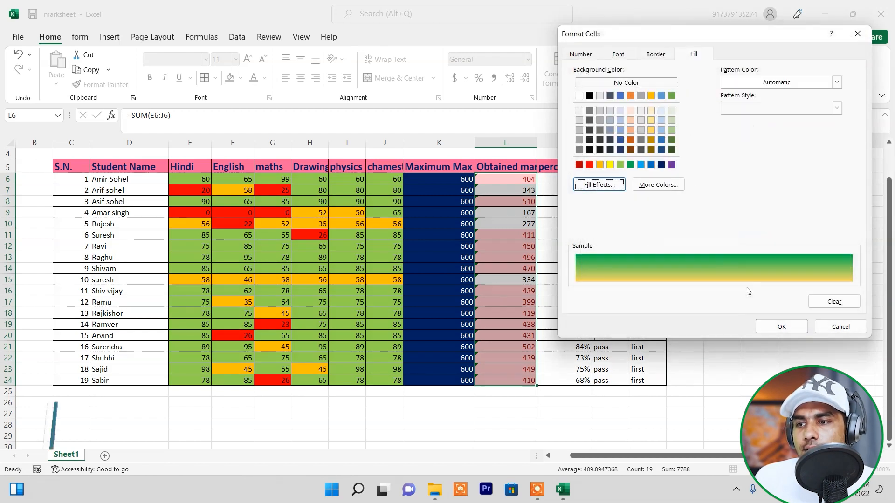
{"action": "left_click", "coordinate": [776, 328]}
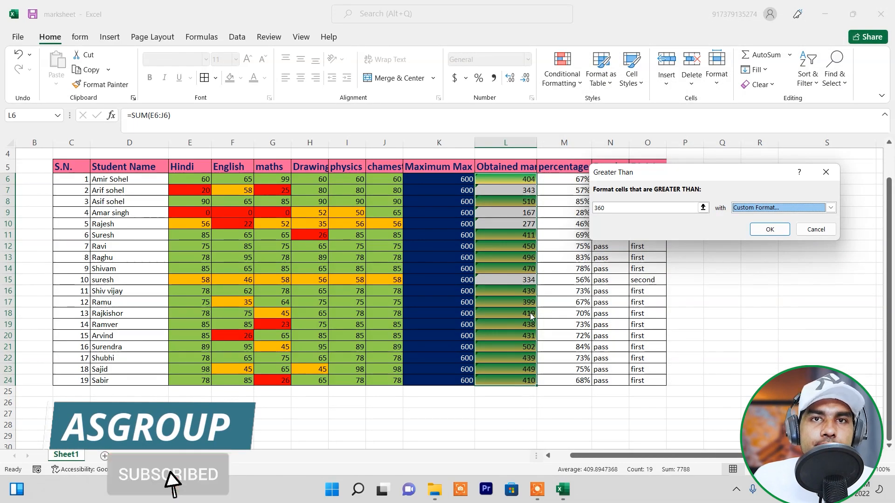
{"action": "left_click", "coordinate": [769, 229]}
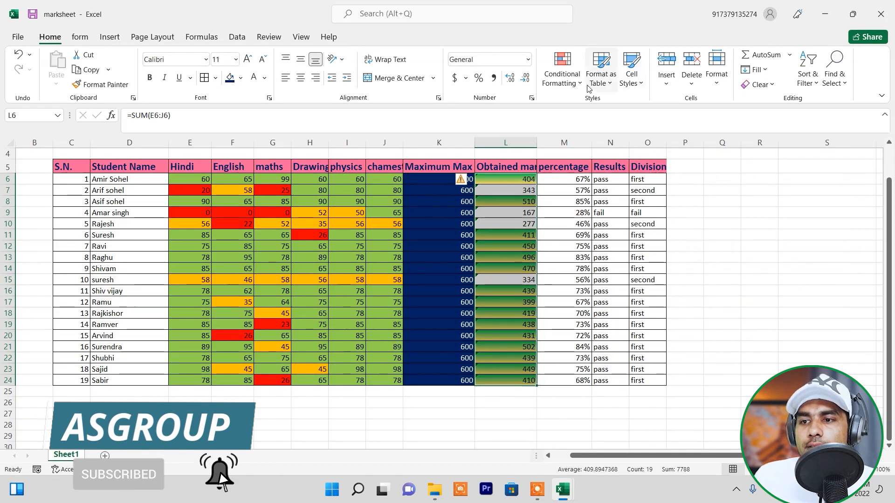
Add a Less Than 200 rule with a custom red fill to the obtained marks in L6:L24.
{"action": "left_click", "coordinate": [563, 77]}
{"action": "mouse_move", "coordinate": [604, 108]}
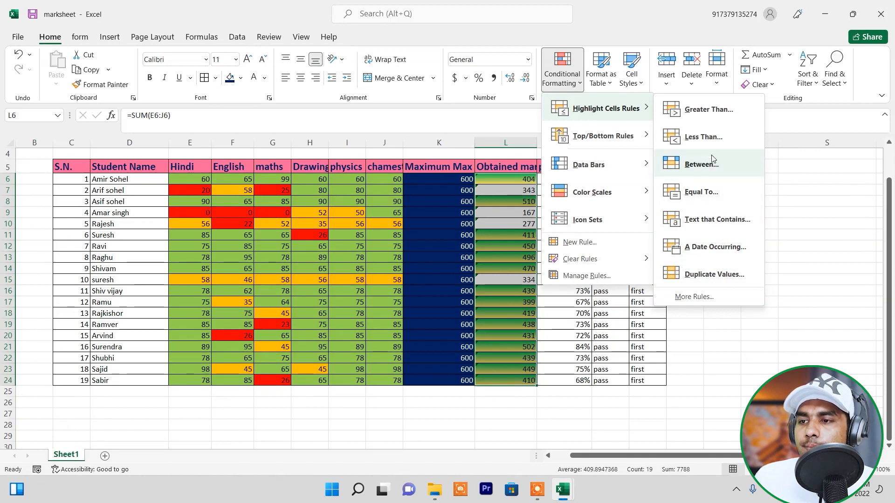
{"action": "left_click", "coordinate": [713, 140]}
{"action": "type", "text": "200"}
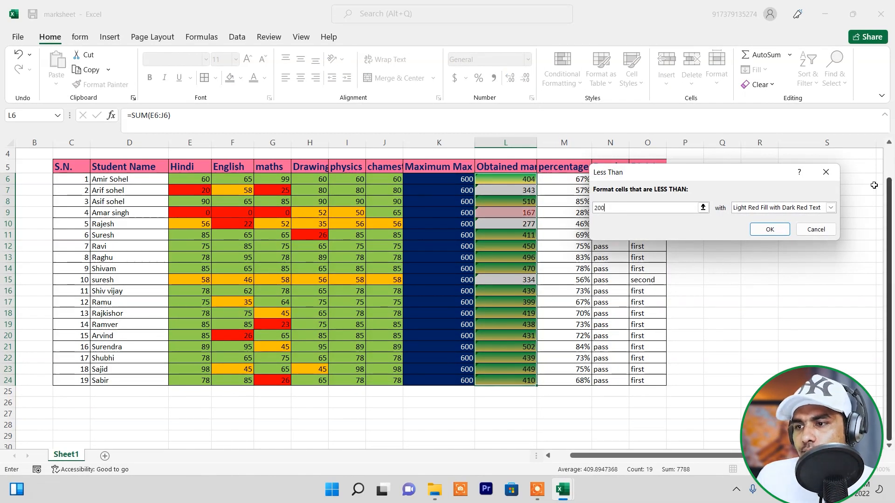
{"action": "left_click", "coordinate": [830, 207]}
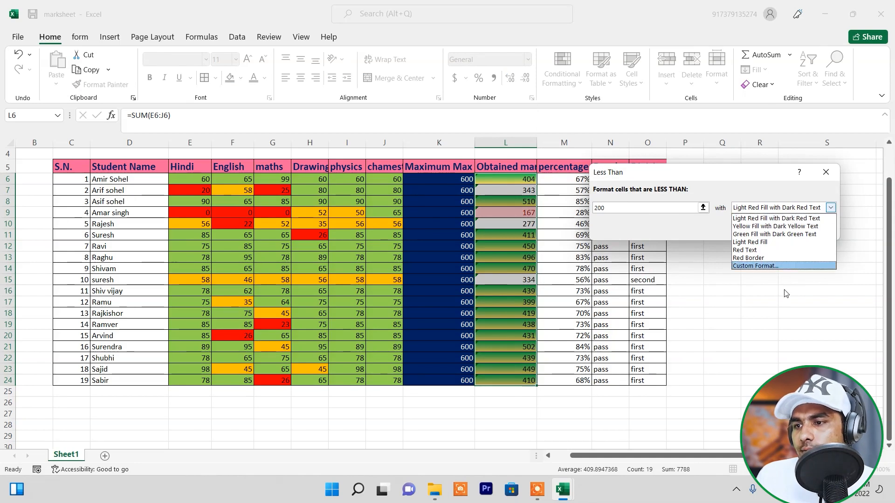
{"action": "left_click", "coordinate": [788, 266]}
{"action": "left_click", "coordinate": [590, 165]}
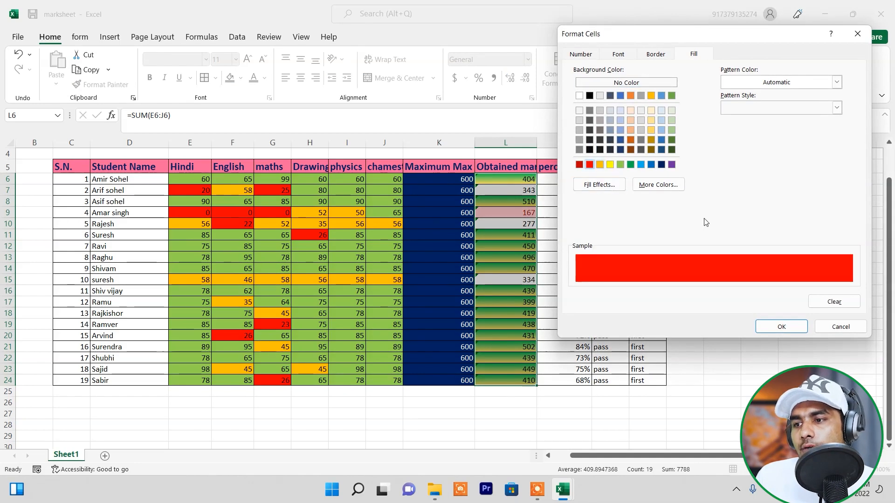
{"action": "left_click", "coordinate": [781, 327]}
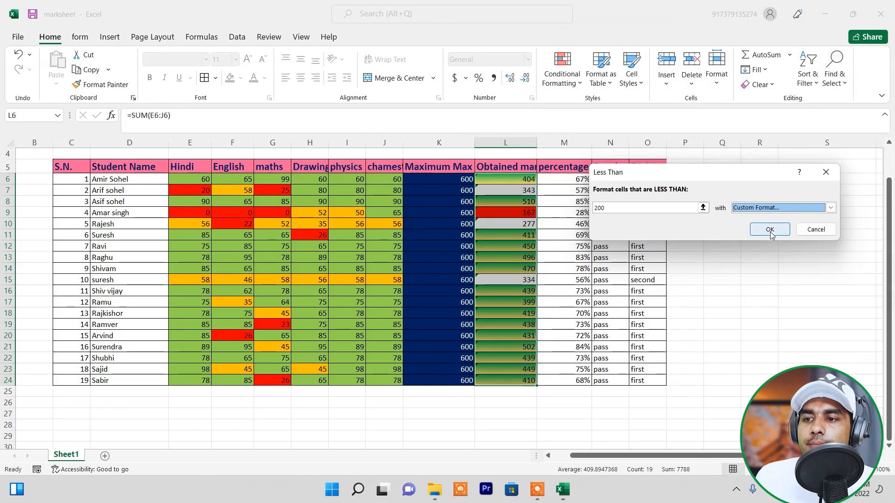
{"action": "left_click", "coordinate": [770, 230]}
{"action": "left_click", "coordinate": [610, 325]}
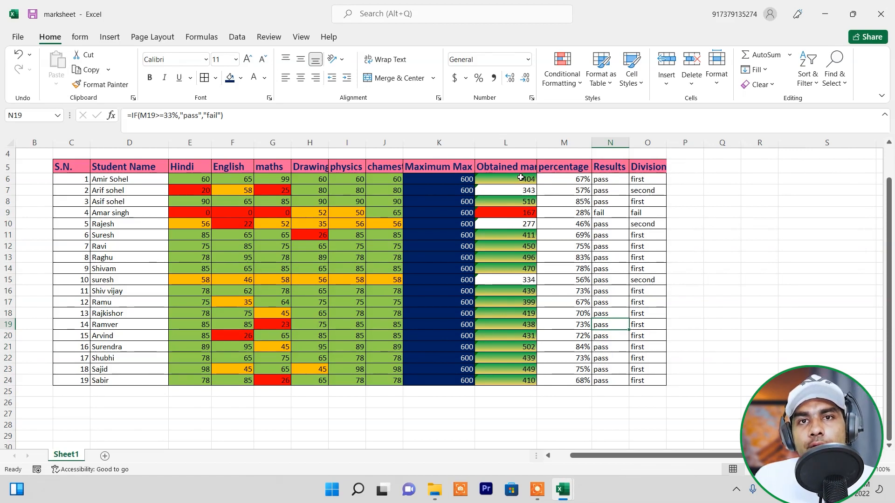
Start a Between rule for the obtained marks in L6:L24 with limits 200 and 359.
{"action": "left_click_drag", "start_coordinate": [523, 179], "coordinate": [525, 380]}
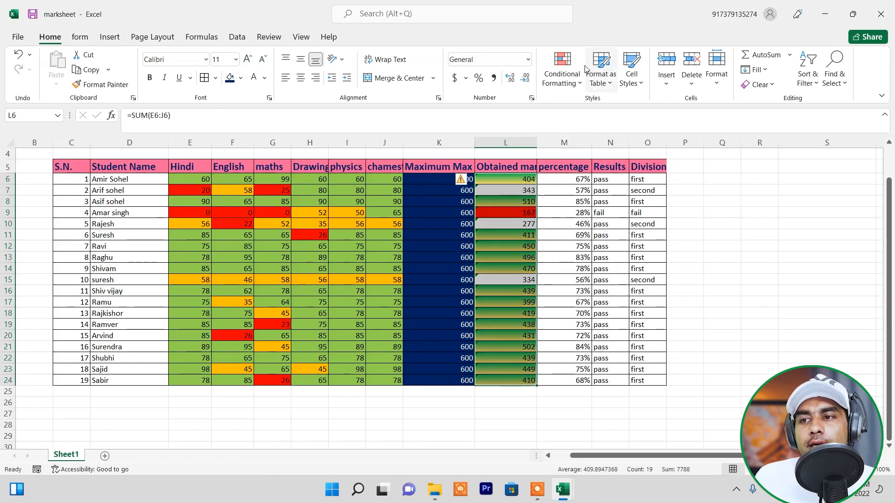
{"action": "left_click", "coordinate": [563, 75]}
{"action": "mouse_move", "coordinate": [606, 108]}
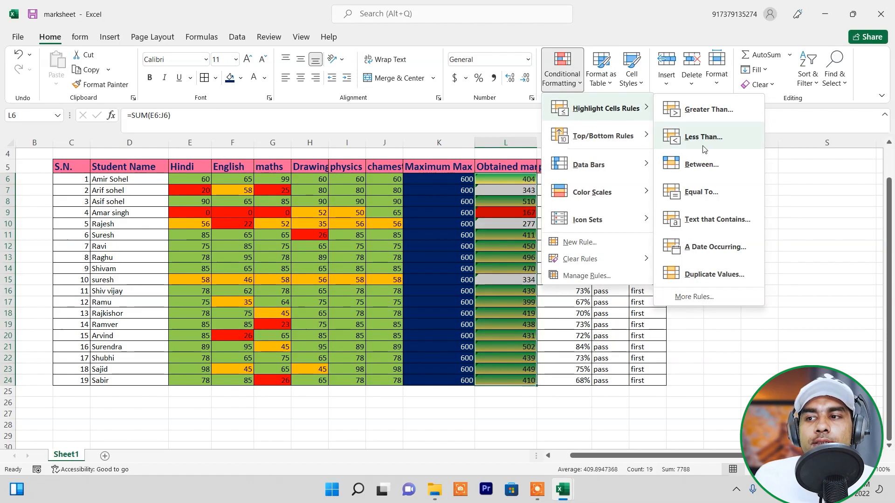
{"action": "left_click", "coordinate": [701, 165]}
{"action": "type", "text": "200"}
{"action": "left_click", "coordinate": [700, 209]}
{"action": "key", "text": "BackSpace"}
{"action": "key", "text": "BackSpace"}
{"action": "key", "text": "BackSpace"}
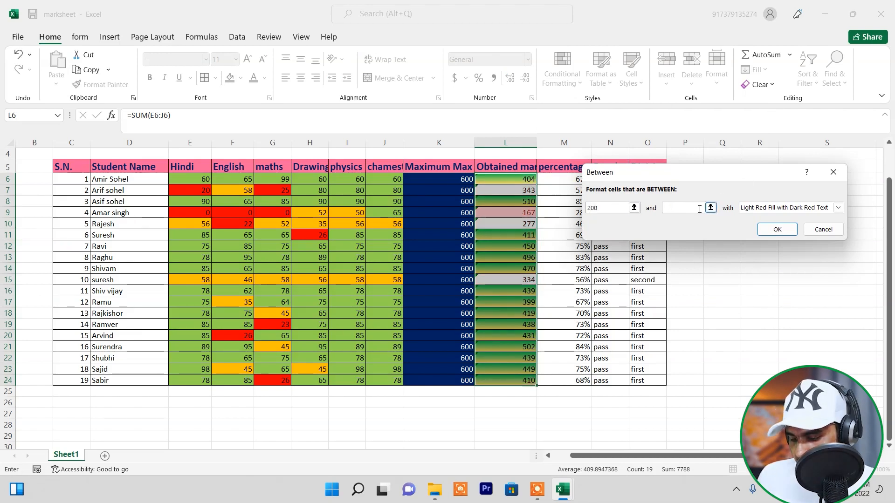
{"action": "type", "text": "3"}
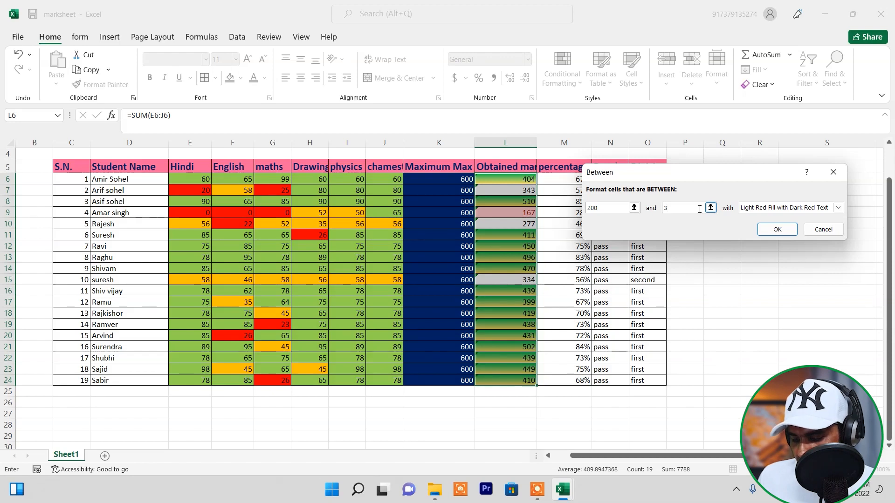
{"action": "type", "text": "59"}
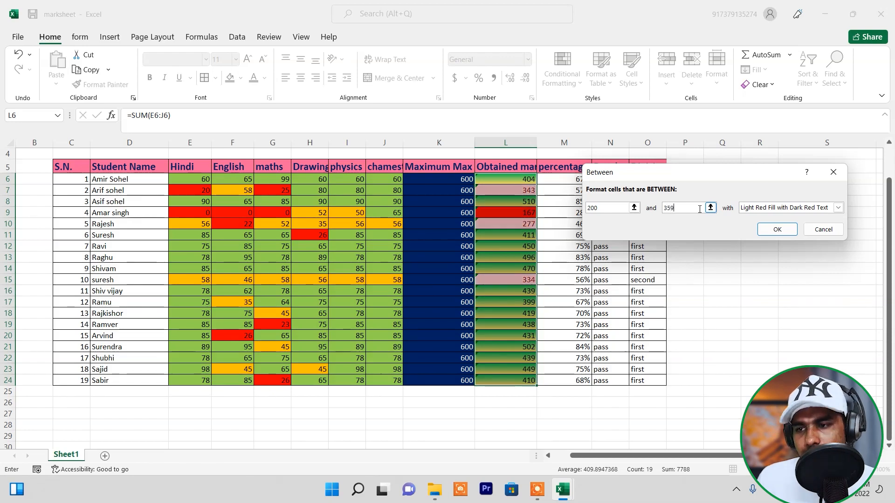
Give the obtained marks' Between rule a custom yellow fill and apply it.
{"action": "left_click", "coordinate": [838, 208]}
{"action": "left_click", "coordinate": [811, 267]}
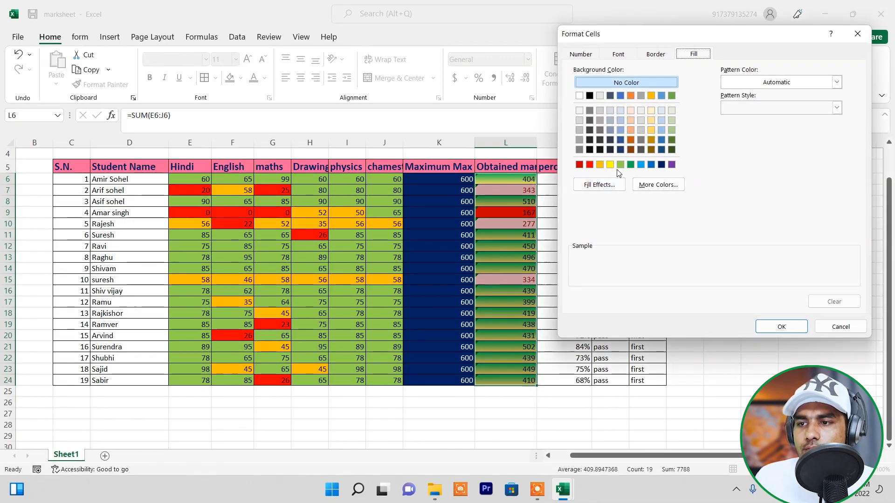
{"action": "left_click", "coordinate": [600, 165]}
{"action": "left_click", "coordinate": [610, 165]}
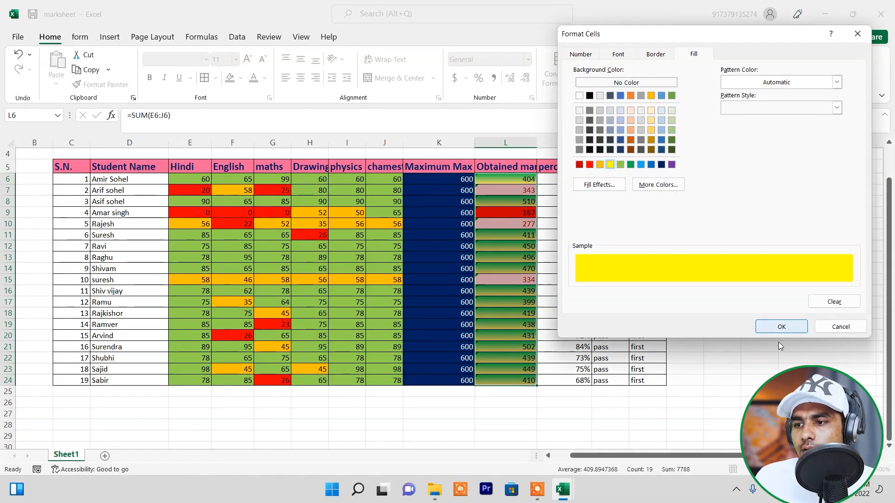
{"action": "left_click", "coordinate": [780, 326]}
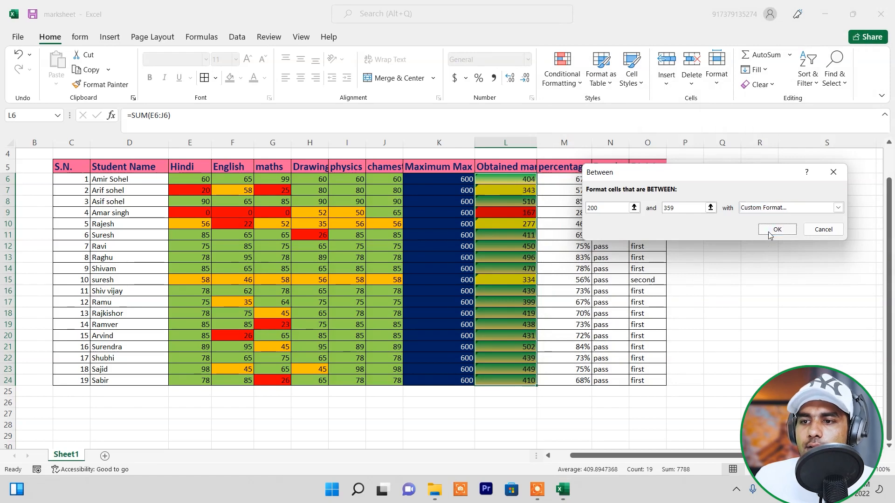
{"action": "left_click", "coordinate": [777, 229]}
{"action": "left_click", "coordinate": [554, 311]}
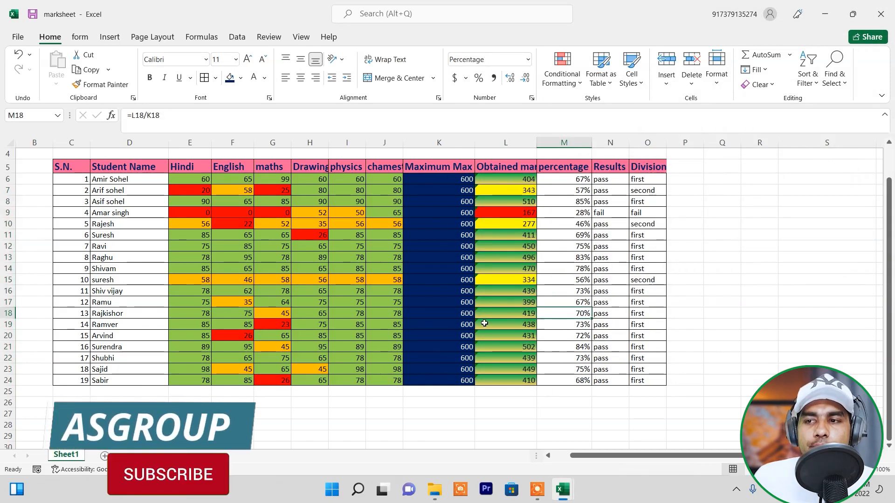
Add a Greater Than 60% rule with a custom light green fill to the percentages in M6:M24.
{"action": "left_click_drag", "start_coordinate": [576, 177], "coordinate": [562, 380]}
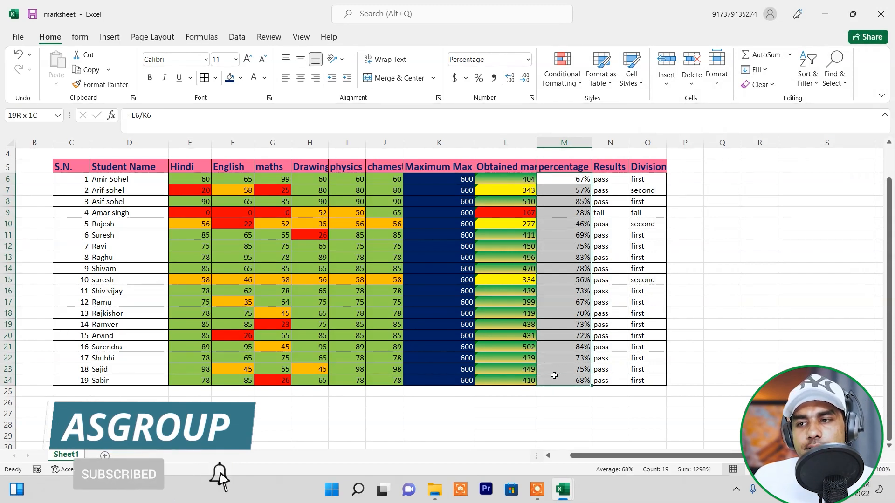
{"action": "left_click", "coordinate": [562, 74]}
{"action": "mouse_move", "coordinate": [625, 120]}
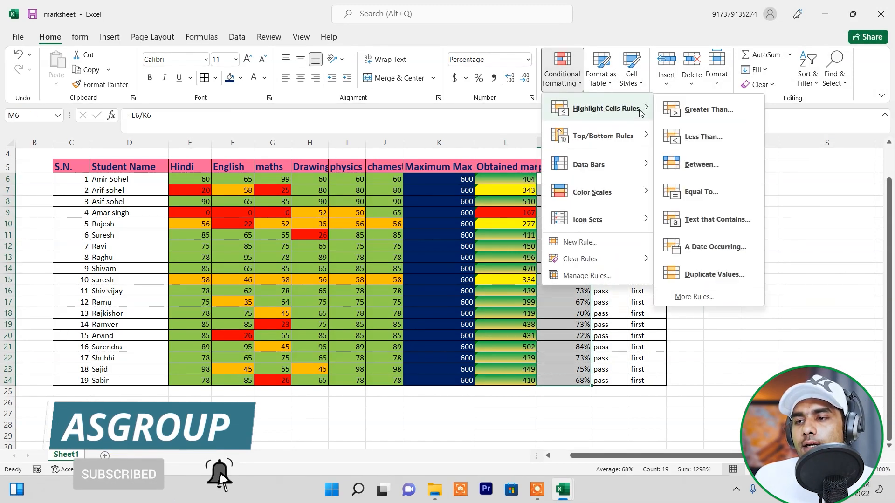
{"action": "left_click", "coordinate": [699, 112]}
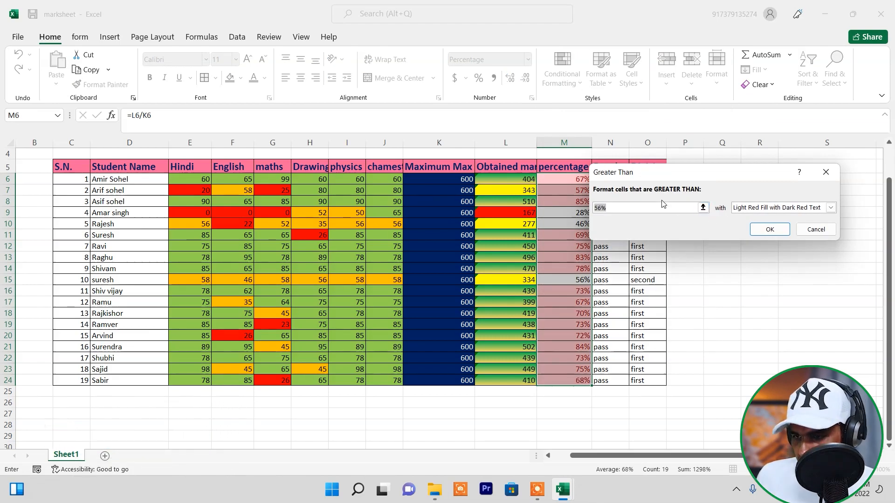
{"action": "type", "text": "60"}
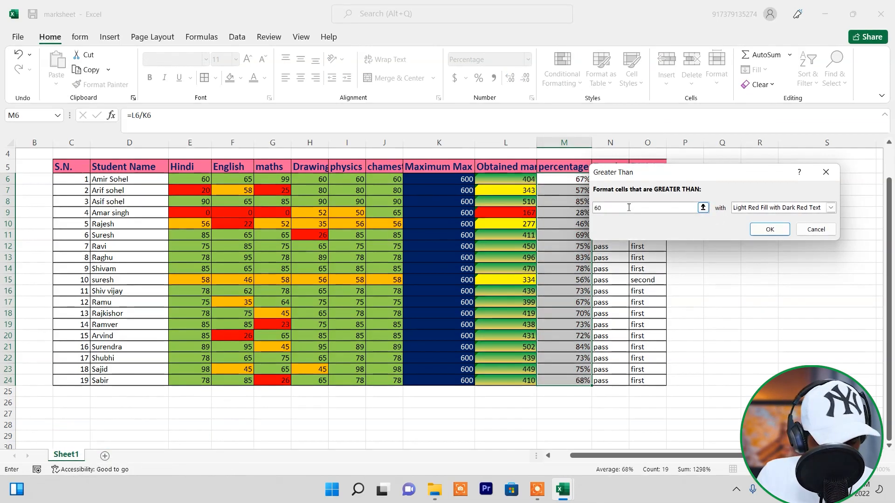
{"action": "type", "text": "%"}
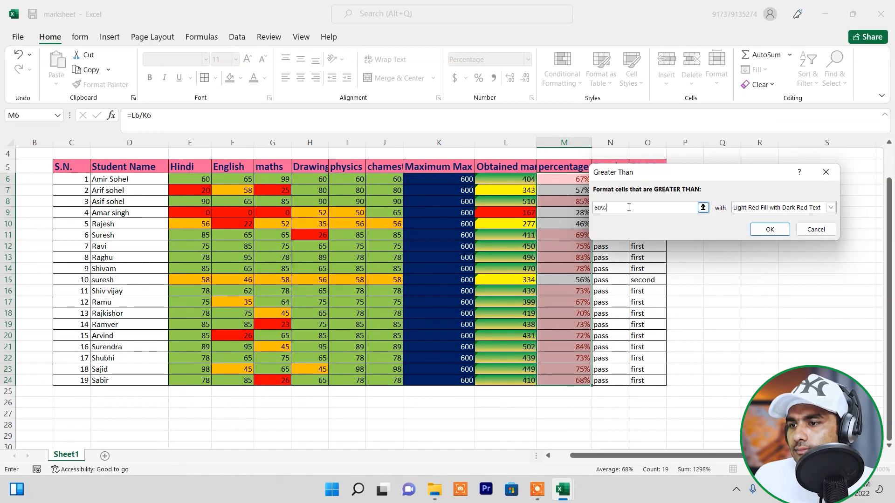
{"action": "left_click", "coordinate": [832, 213]}
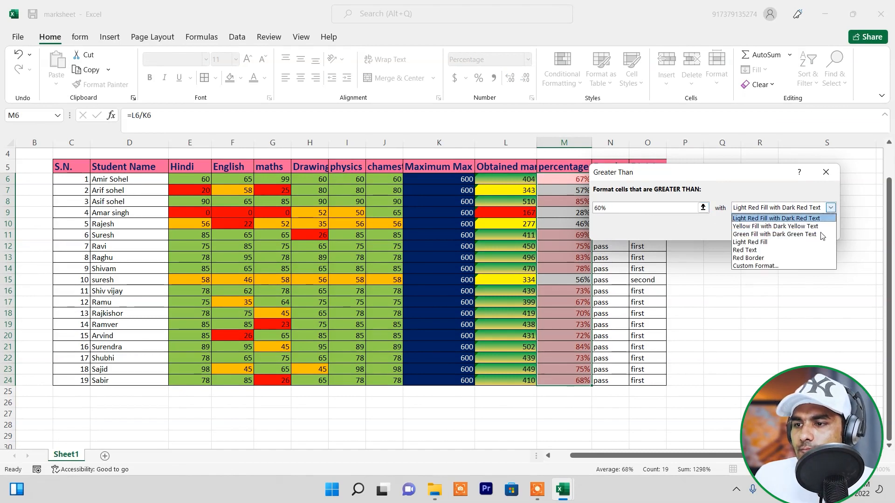
{"action": "left_click", "coordinate": [784, 266]}
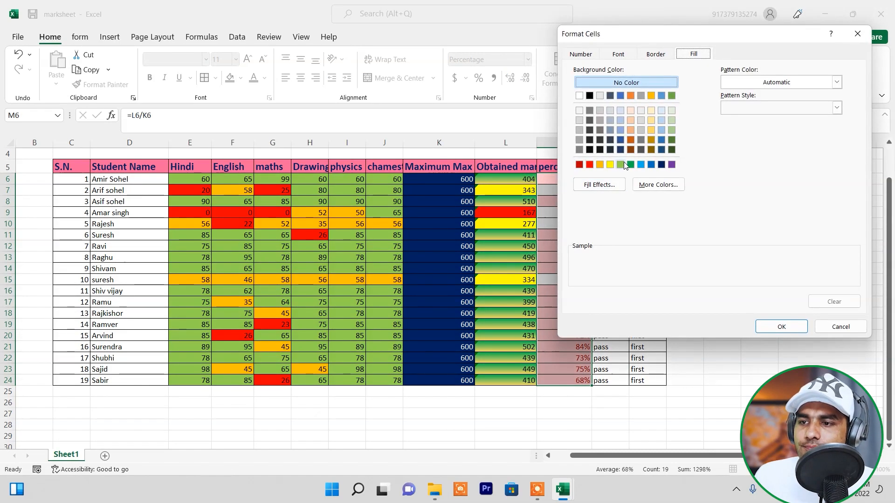
{"action": "left_click", "coordinate": [620, 165]}
{"action": "left_click", "coordinate": [781, 327]}
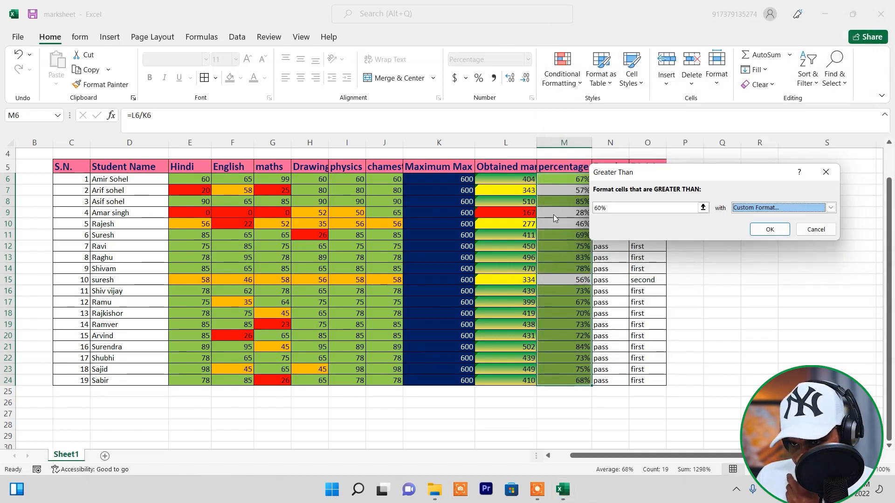
{"action": "key", "text": "Return"}
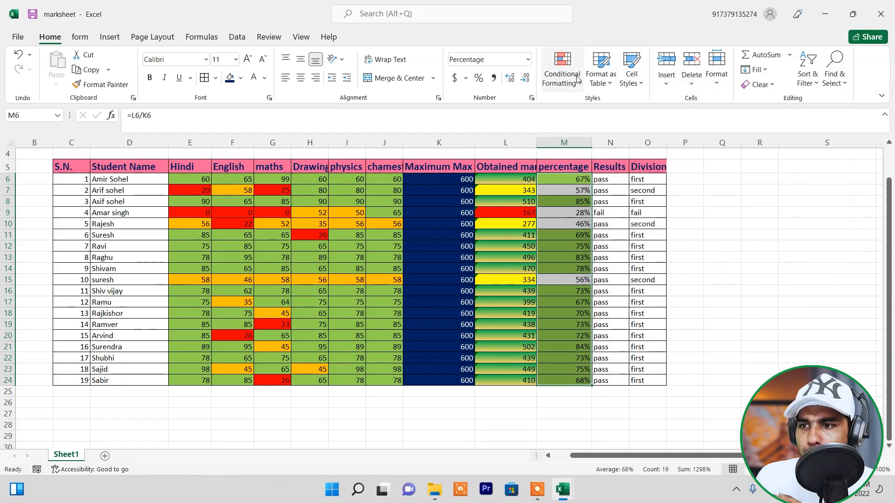
Add a Less Than 33% rule with a custom red fill to the percentages in M6:M24.
{"action": "left_click", "coordinate": [563, 70]}
{"action": "mouse_move", "coordinate": [606, 109]}
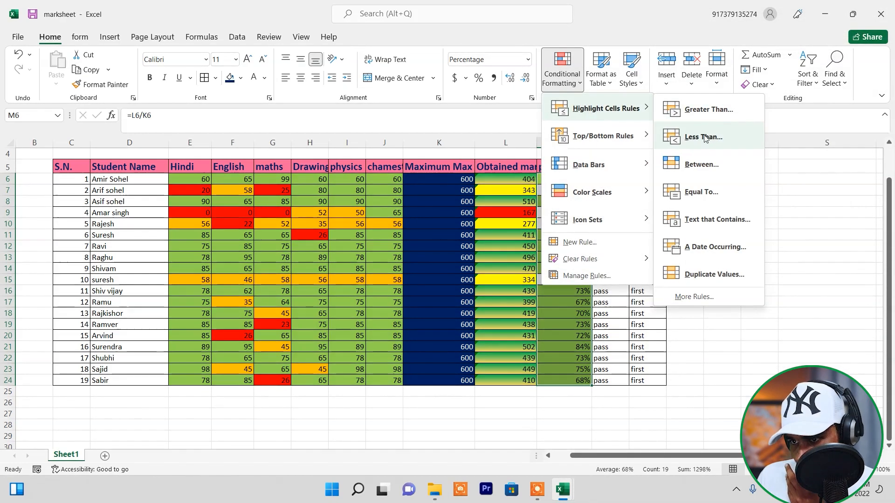
{"action": "left_click", "coordinate": [702, 136]}
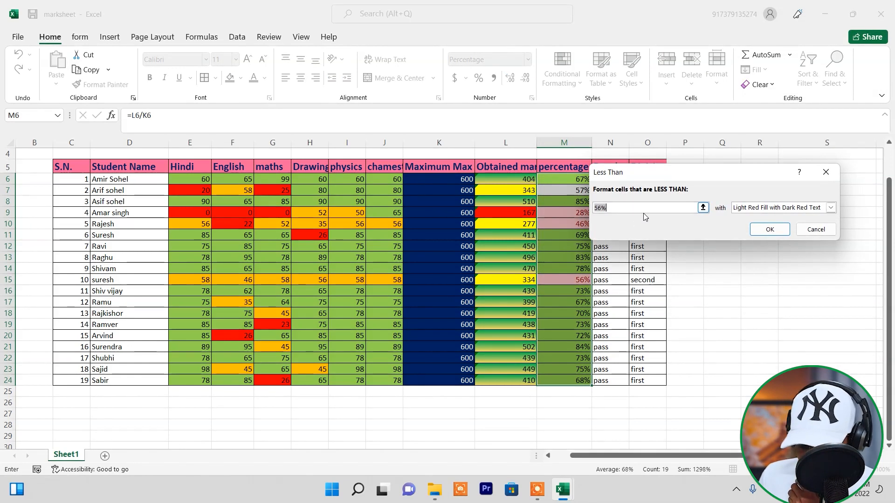
{"action": "type", "text": "33%"}
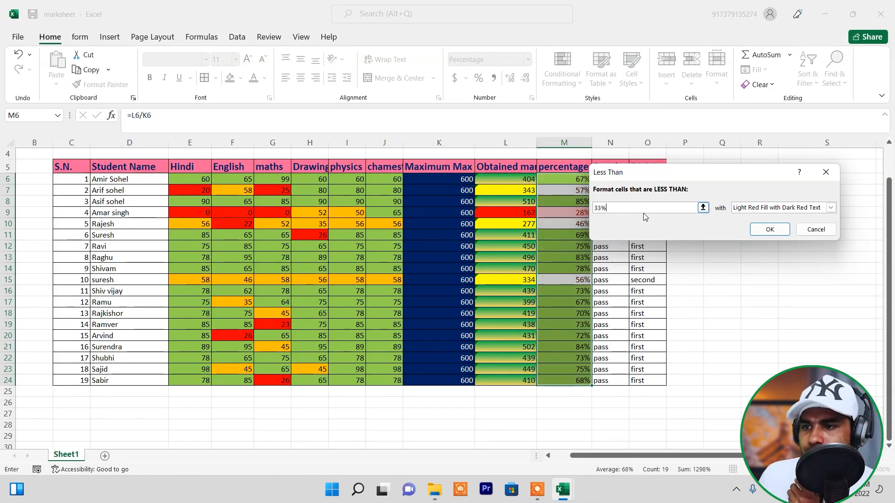
{"action": "left_click", "coordinate": [830, 209]}
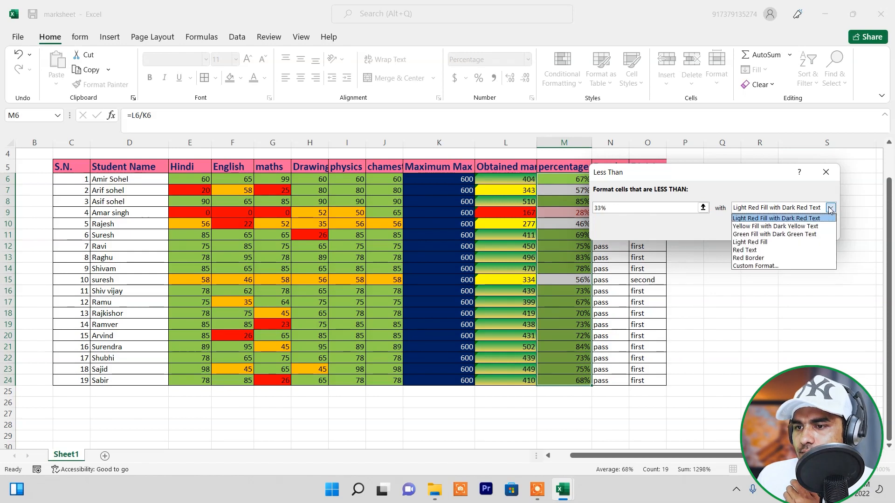
{"action": "left_click", "coordinate": [809, 266]}
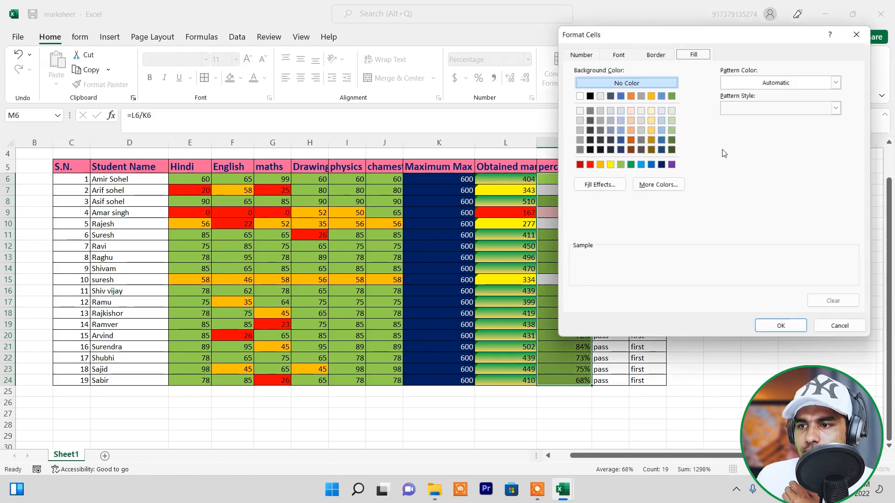
{"action": "left_click", "coordinate": [591, 165]}
{"action": "left_click", "coordinate": [781, 326]}
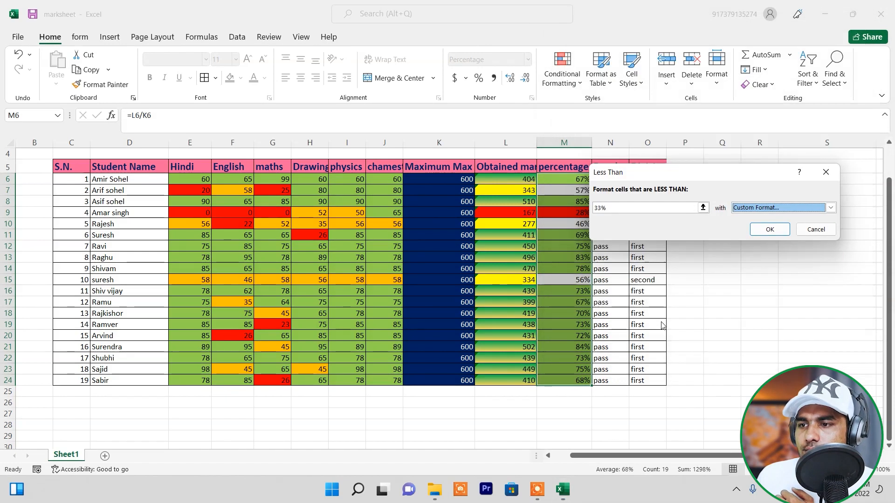
{"action": "left_click", "coordinate": [769, 229]}
Start a Between rule for the percentages in M6:M24 with limits 59% and 33%.
{"action": "left_click", "coordinate": [566, 77]}
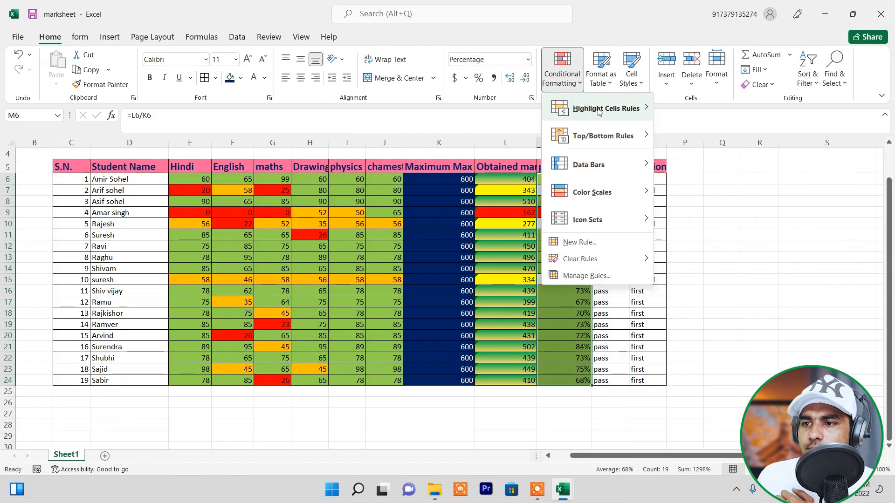
{"action": "mouse_move", "coordinate": [590, 109]}
{"action": "left_click", "coordinate": [723, 165]}
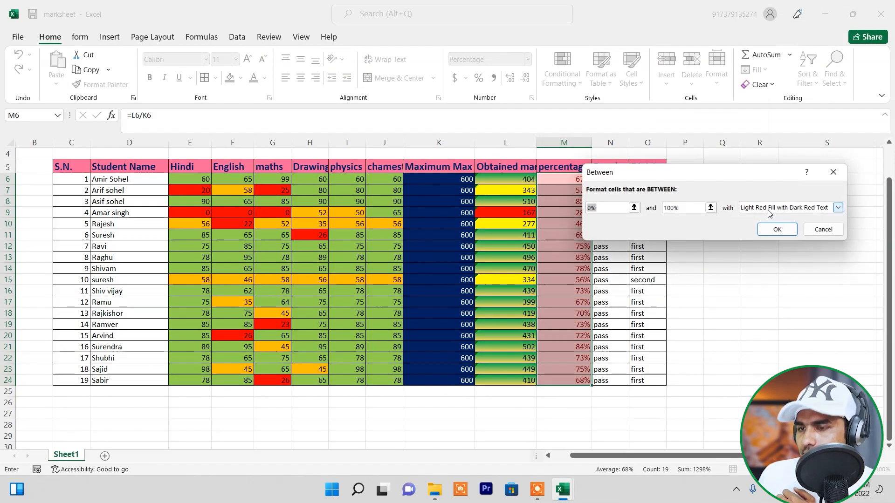
{"action": "type", "text": "59"}
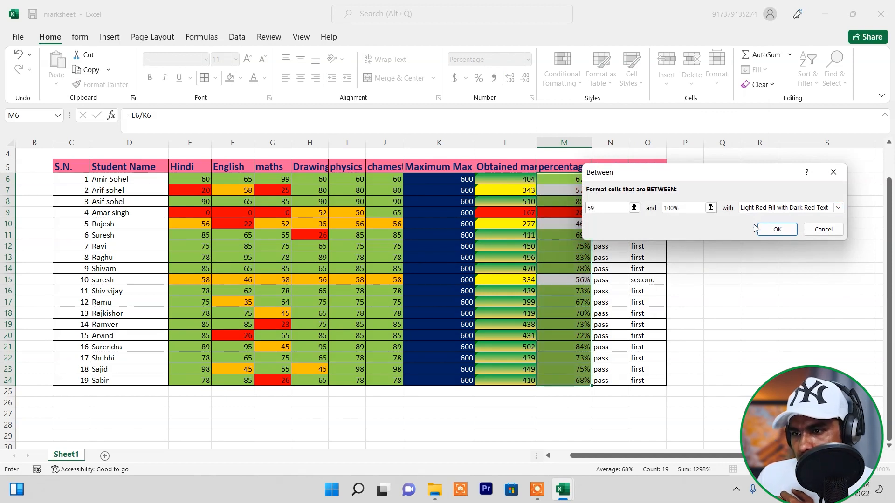
{"action": "left_click", "coordinate": [681, 205]}
{"action": "key", "text": "BackSpace"}
{"action": "key", "text": "BackSpace"}
{"action": "key", "text": "BackSpace"}
{"action": "key", "text": "BackSpace"}
{"action": "type", "text": "3"}
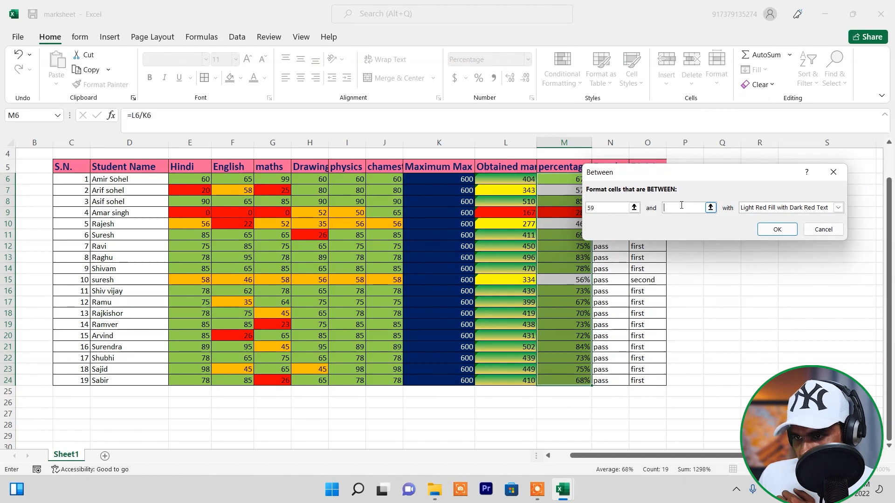
{"action": "type", "text": "3"}
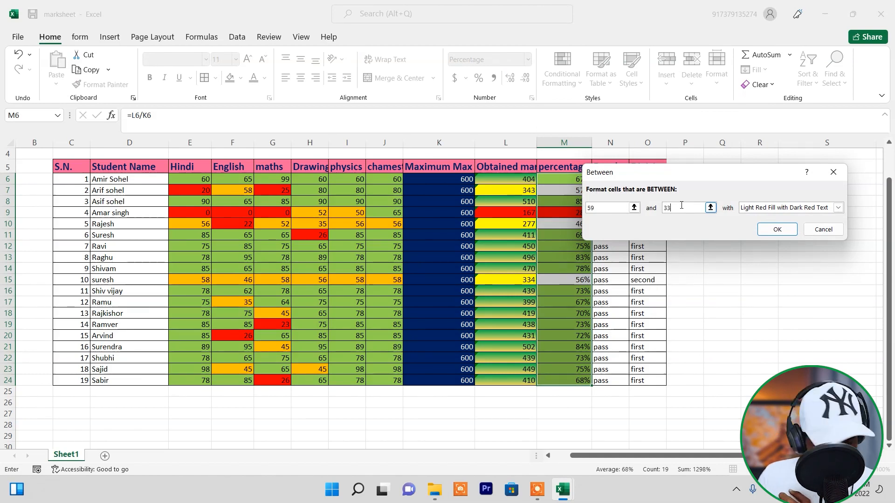
{"action": "type", "text": "%"}
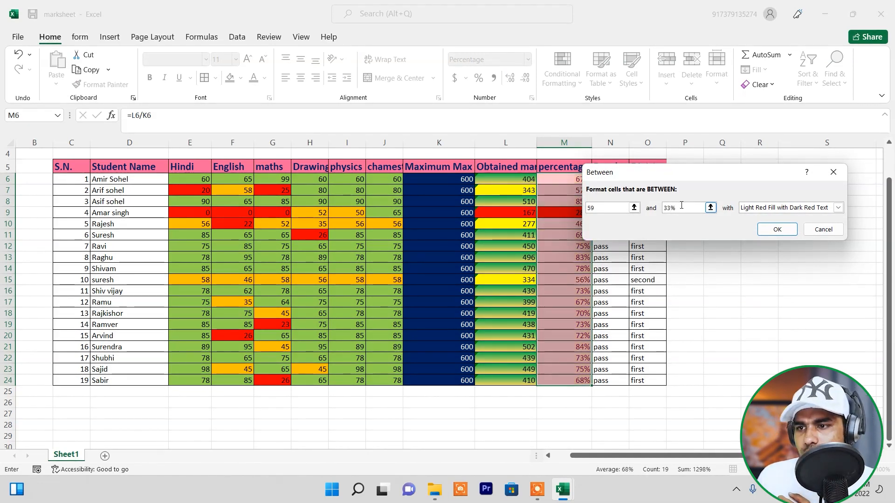
{"action": "left_click", "coordinate": [610, 207]}
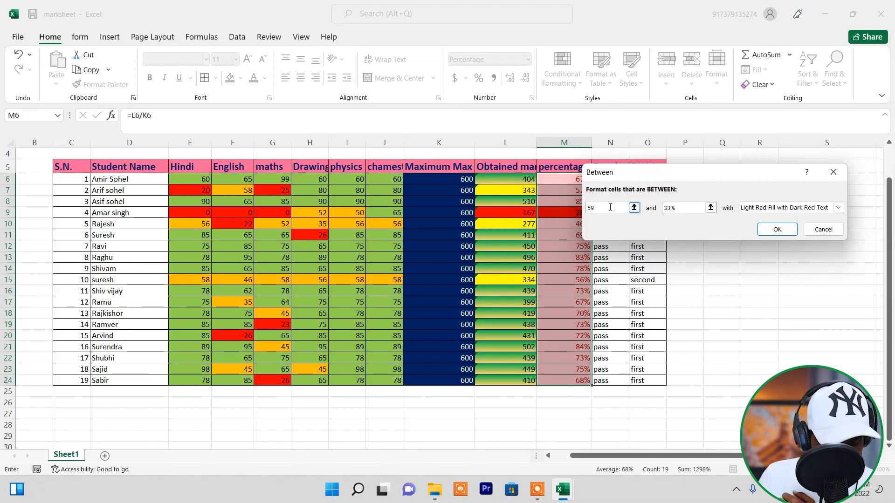
{"action": "type", "text": "%"}
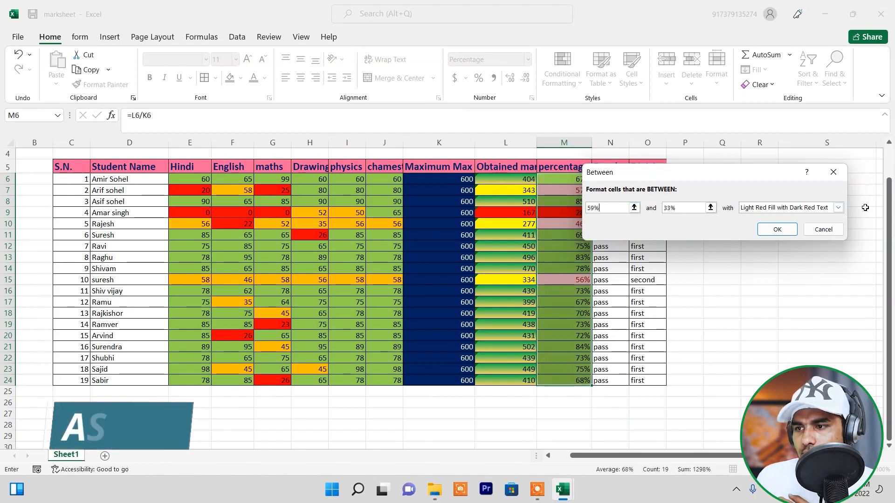
Give the percentages' Between rule a custom yellow fill and apply it.
{"action": "left_click", "coordinate": [838, 209]}
{"action": "left_click", "coordinate": [803, 267]}
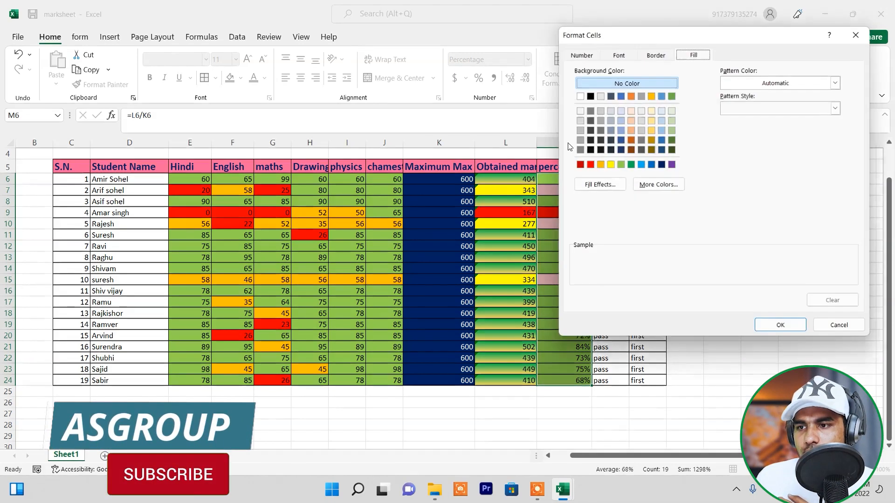
{"action": "left_click", "coordinate": [611, 164]}
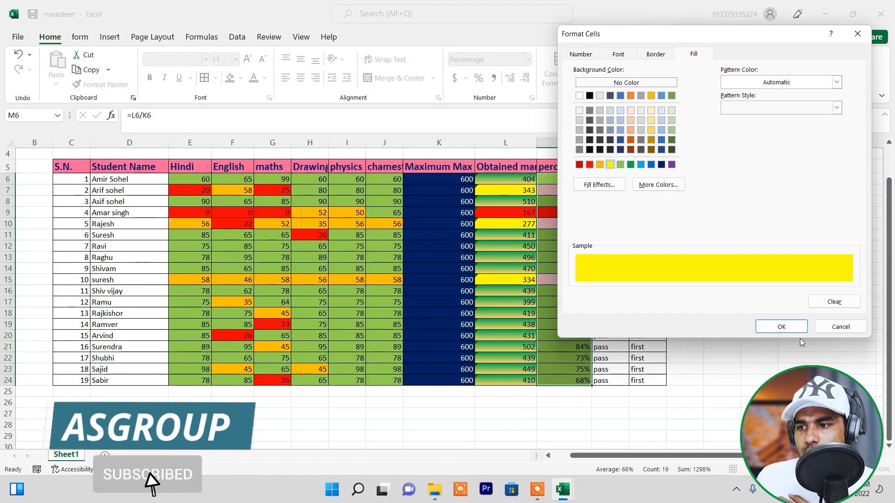
{"action": "left_click", "coordinate": [783, 327]}
{"action": "left_click", "coordinate": [777, 227]}
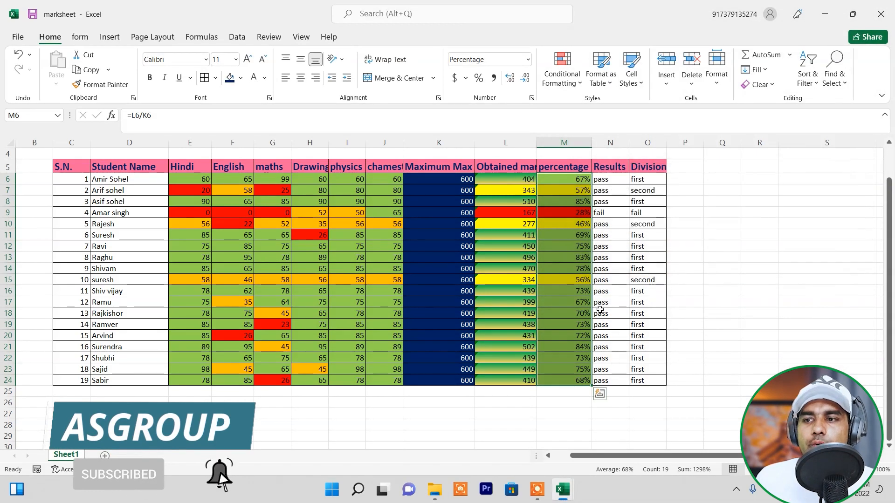
Add a Text That Contains rule for "pass" with a custom light green fill to the results in N6:N24.
{"action": "left_click", "coordinate": [610, 235]}
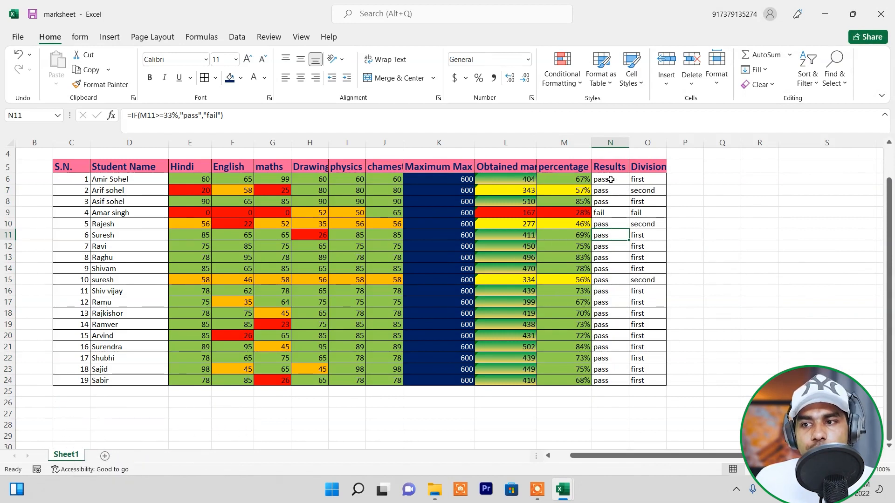
{"action": "left_click_drag", "start_coordinate": [611, 178], "coordinate": [620, 380]}
{"action": "left_click", "coordinate": [562, 77]}
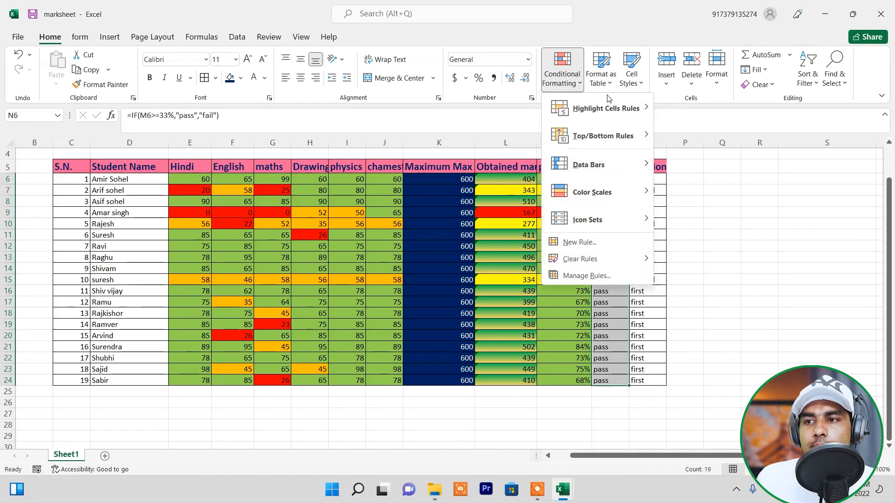
{"action": "mouse_move", "coordinate": [606, 108]}
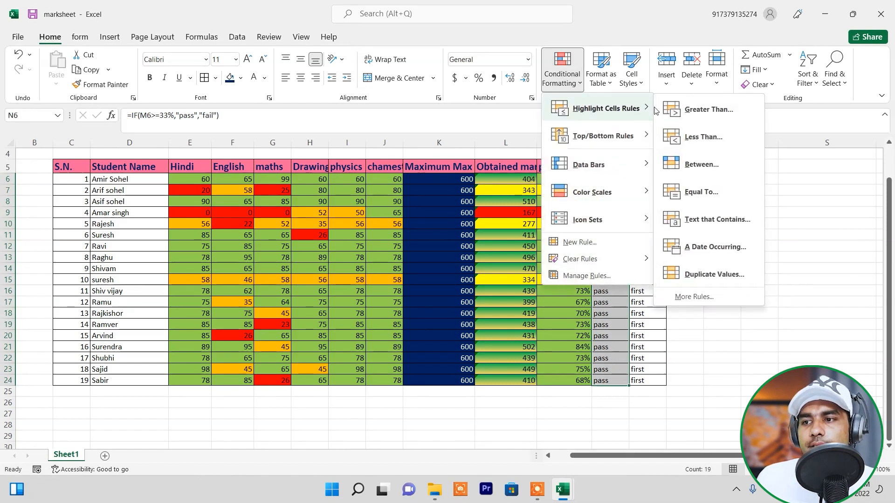
{"action": "left_click", "coordinate": [711, 221]}
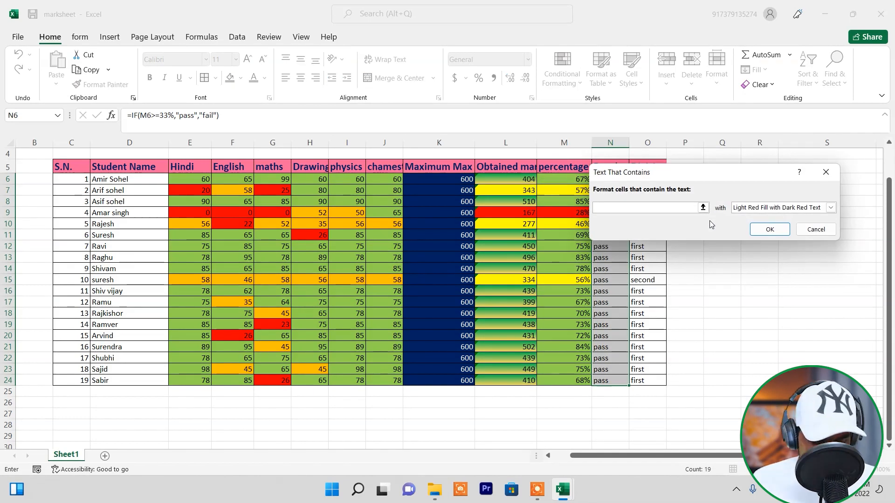
{"action": "type", "text": "pass"}
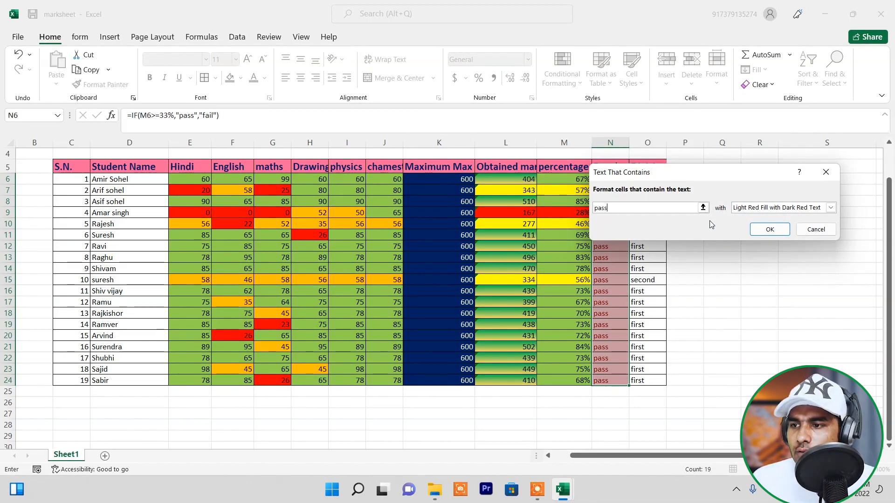
{"action": "left_click", "coordinate": [831, 208]}
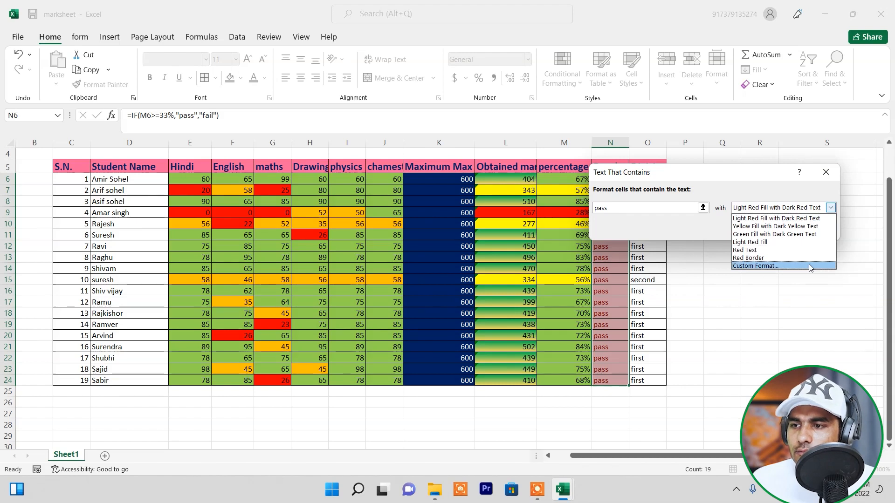
{"action": "left_click", "coordinate": [809, 264]}
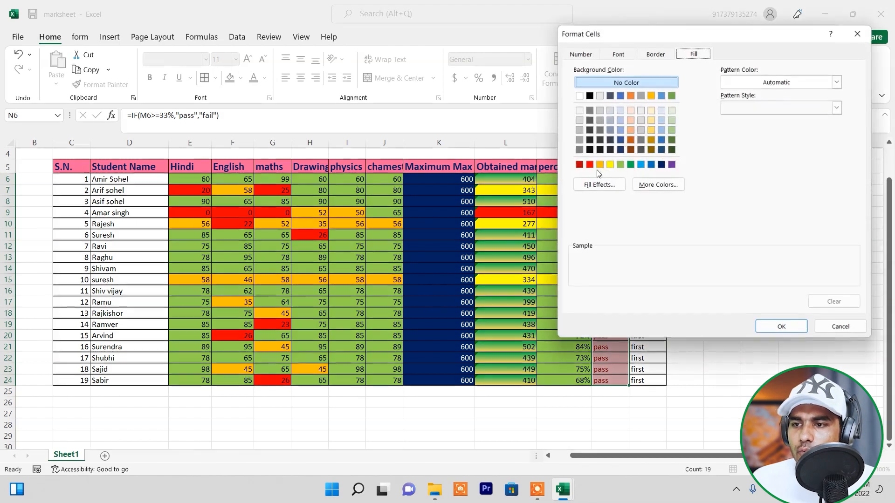
{"action": "left_click", "coordinate": [620, 165]}
{"action": "left_click", "coordinate": [777, 326]}
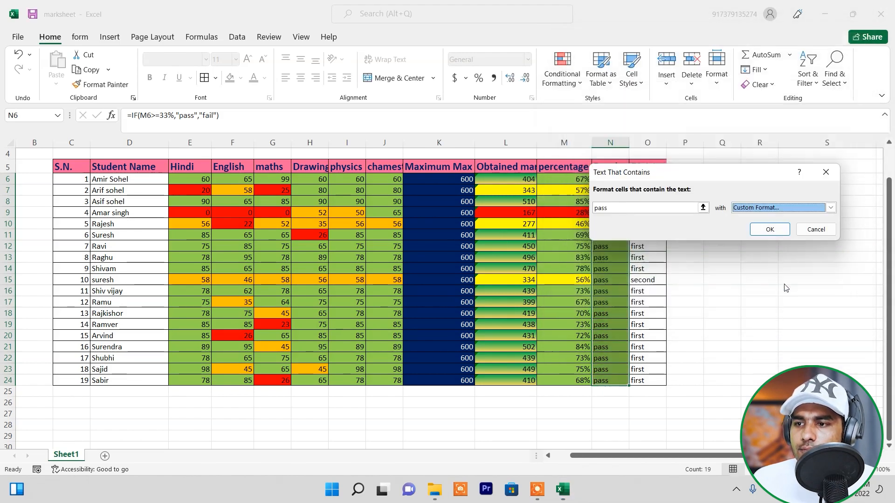
{"action": "left_click", "coordinate": [770, 229]}
Add a Text That Contains rule for "fail" with a custom red fill to the results in N6:N24.
{"action": "left_click", "coordinate": [562, 76]}
{"action": "mouse_move", "coordinate": [606, 108]}
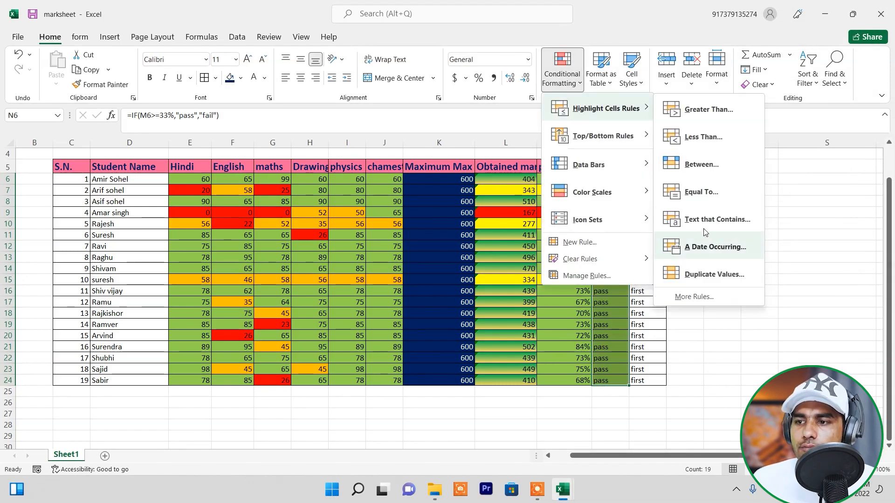
{"action": "left_click", "coordinate": [711, 219]}
{"action": "type", "text": "fail"}
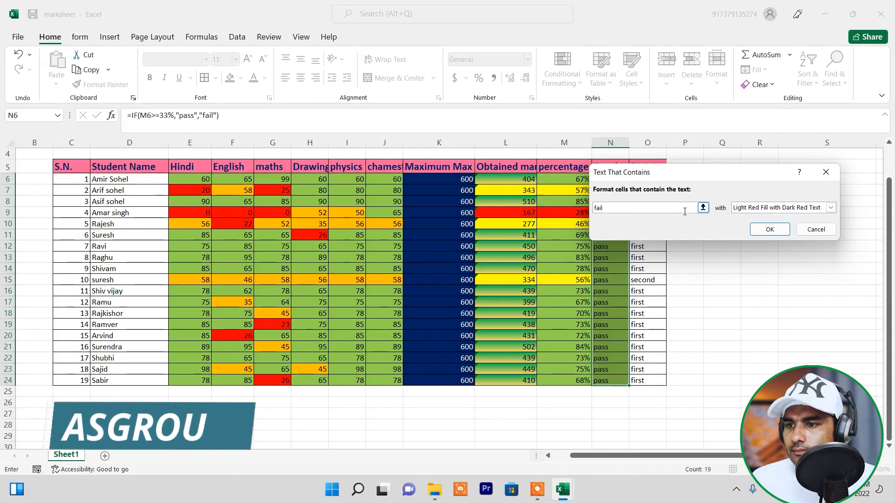
{"action": "left_click", "coordinate": [831, 208]}
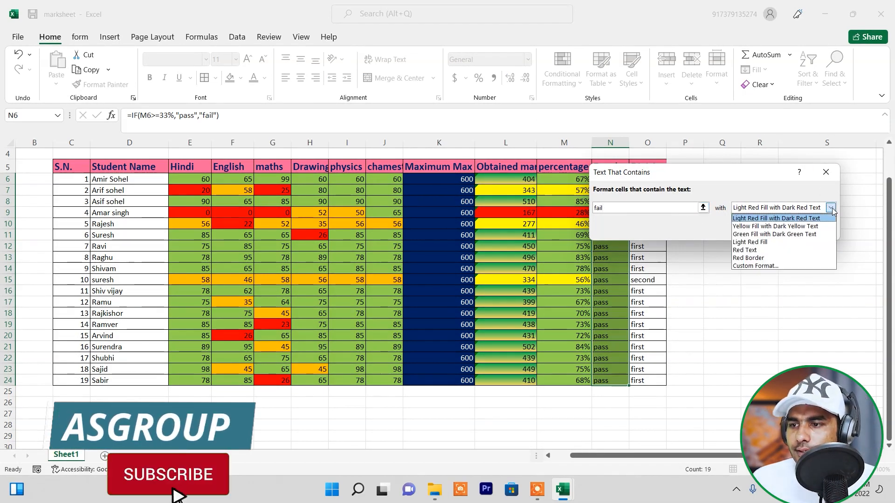
{"action": "left_click", "coordinate": [814, 266]}
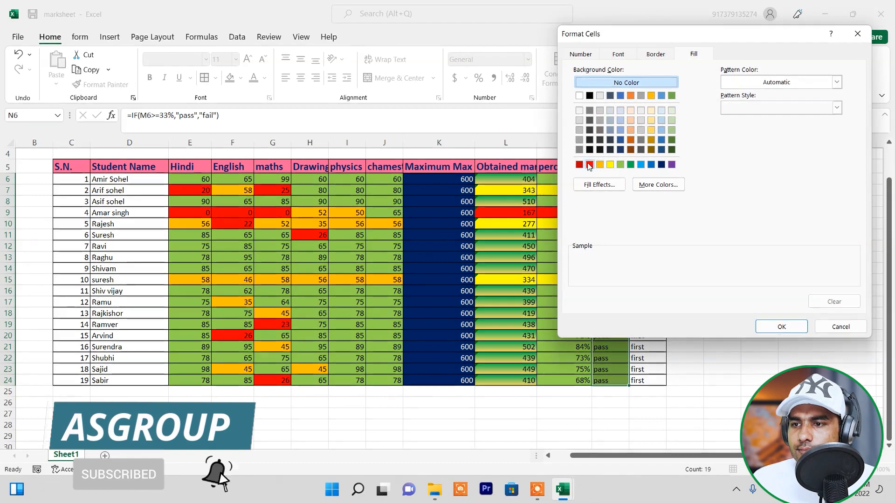
{"action": "left_click", "coordinate": [589, 164]}
{"action": "left_click", "coordinate": [782, 327]}
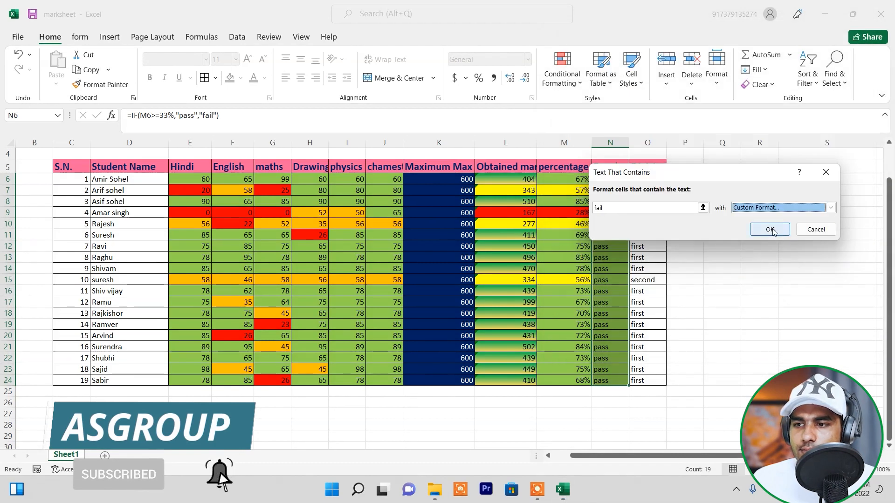
{"action": "left_click", "coordinate": [770, 230]}
Add a Text That Contains rule for "first" with a custom light green fill to the divisions in O6:O24.
{"action": "left_click_drag", "start_coordinate": [651, 179], "coordinate": [656, 381]}
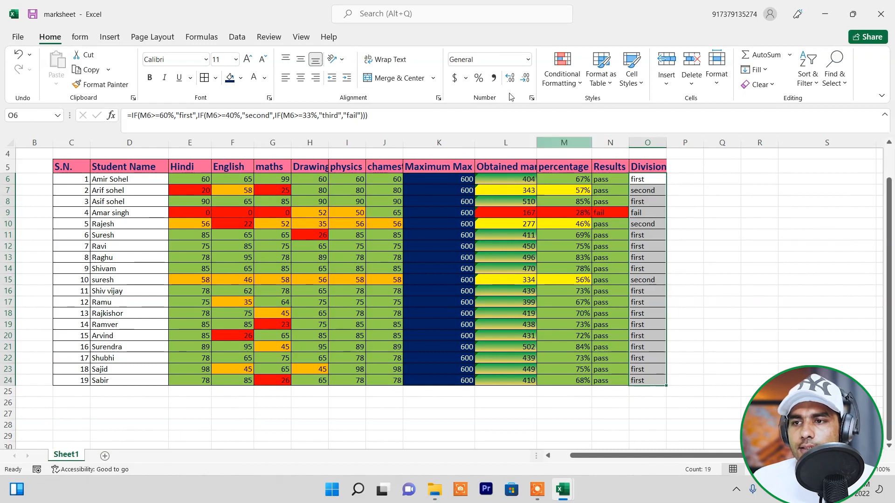
{"action": "left_click", "coordinate": [562, 74]}
{"action": "mouse_move", "coordinate": [624, 107]}
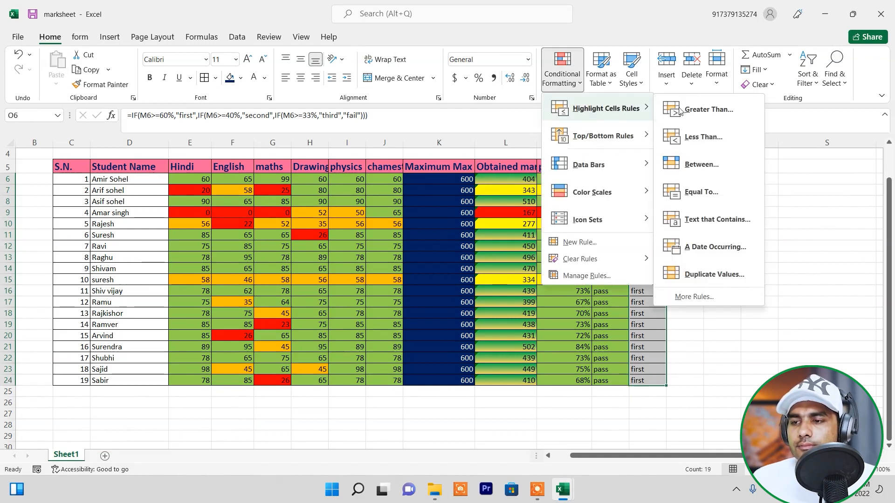
{"action": "left_click", "coordinate": [720, 218]}
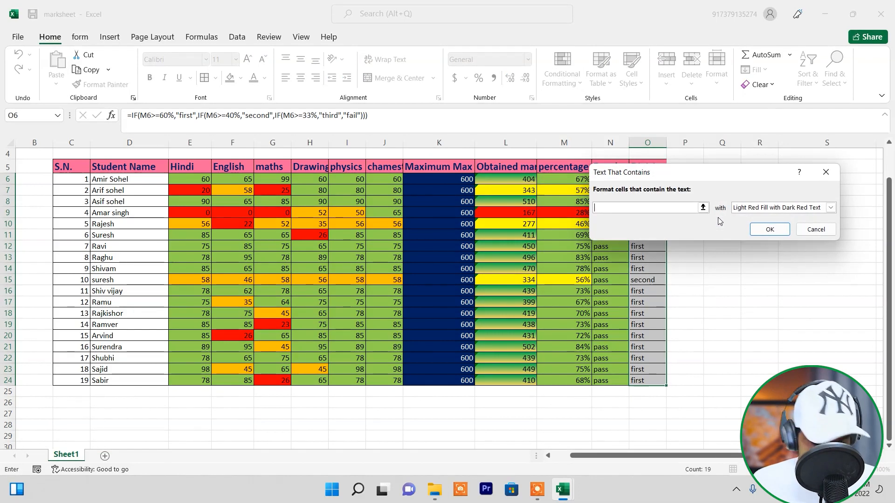
{"action": "type", "text": "first"}
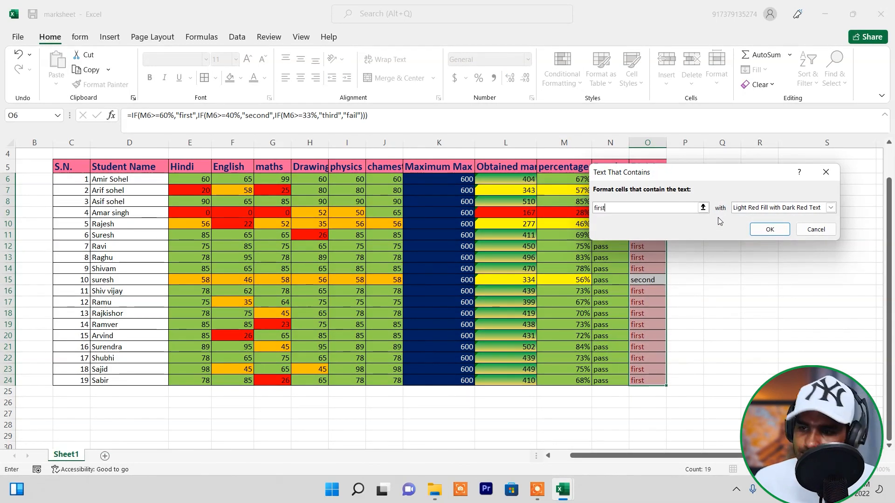
{"action": "left_click", "coordinate": [830, 209]}
{"action": "left_click", "coordinate": [789, 265]}
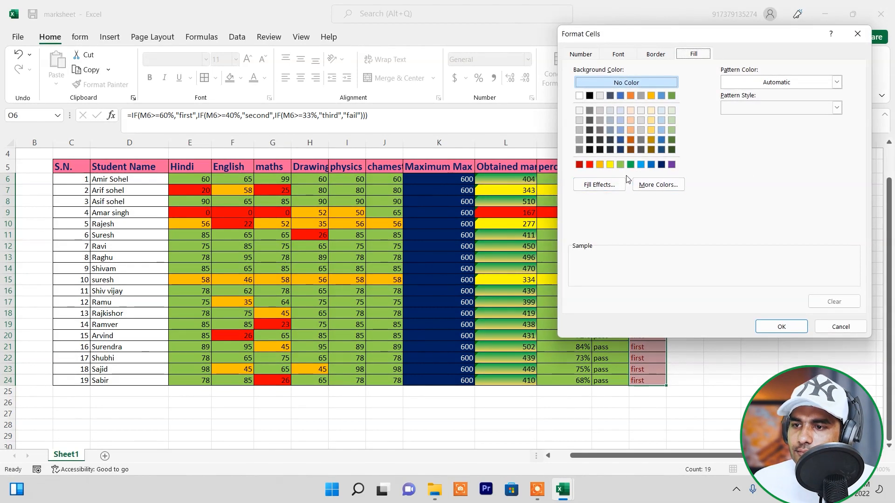
{"action": "left_click", "coordinate": [621, 165]}
{"action": "left_click", "coordinate": [781, 327]}
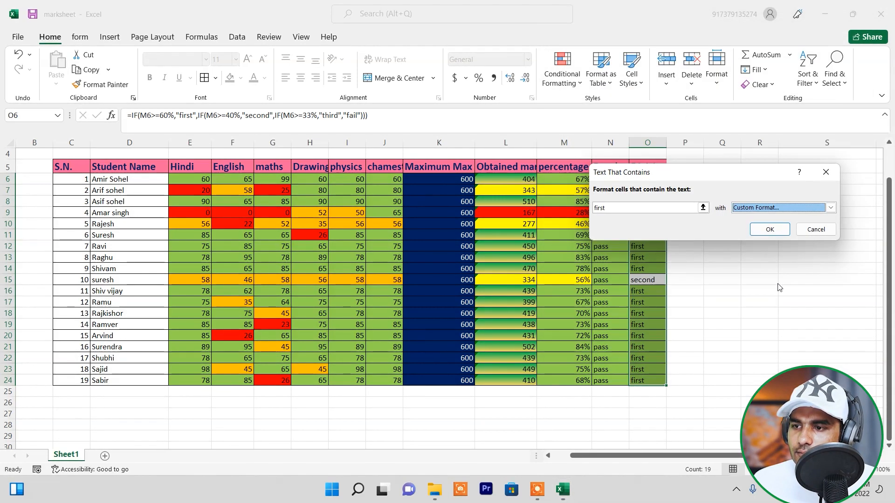
{"action": "left_click", "coordinate": [766, 230]}
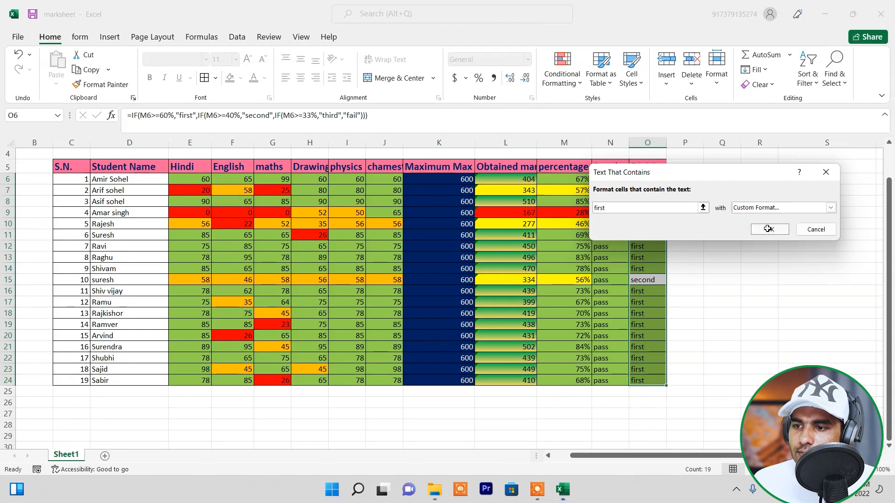
Add a Text That Contains rule for "second" with a custom yellow fill to the divisions in O6:O24.
{"action": "left_click", "coordinate": [563, 77]}
{"action": "mouse_move", "coordinate": [606, 108]}
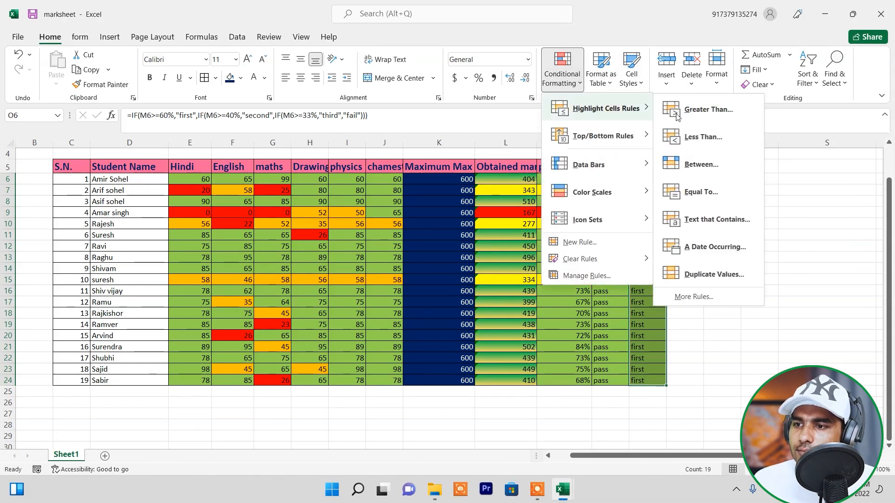
{"action": "left_click", "coordinate": [716, 220]}
{"action": "type", "text": "second"}
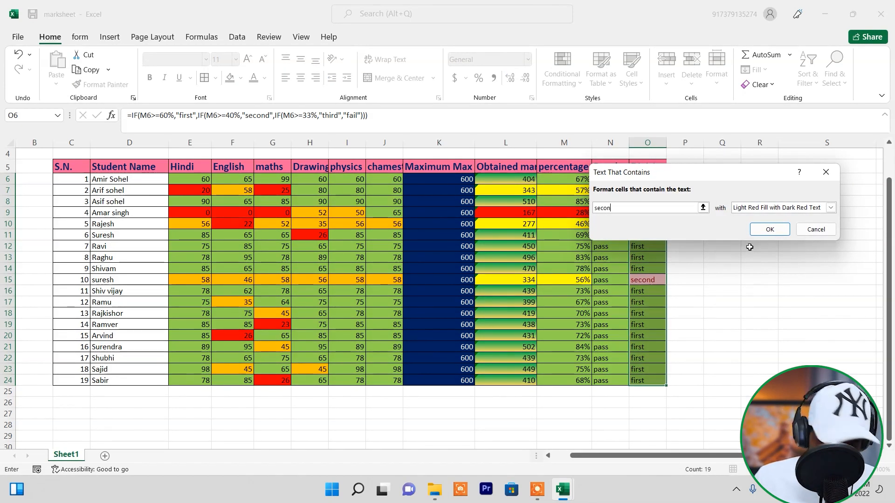
{"action": "left_click", "coordinate": [831, 209]}
{"action": "left_click", "coordinate": [795, 263]}
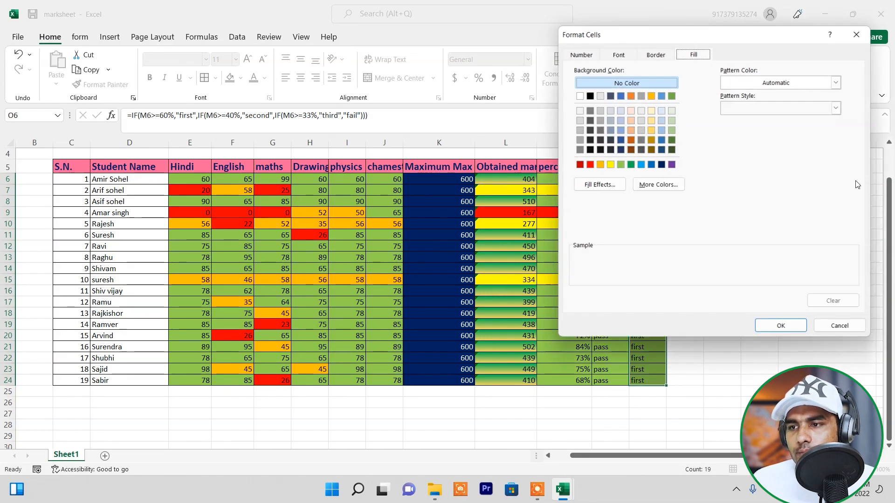
{"action": "left_click", "coordinate": [611, 164]}
{"action": "left_click", "coordinate": [773, 328]}
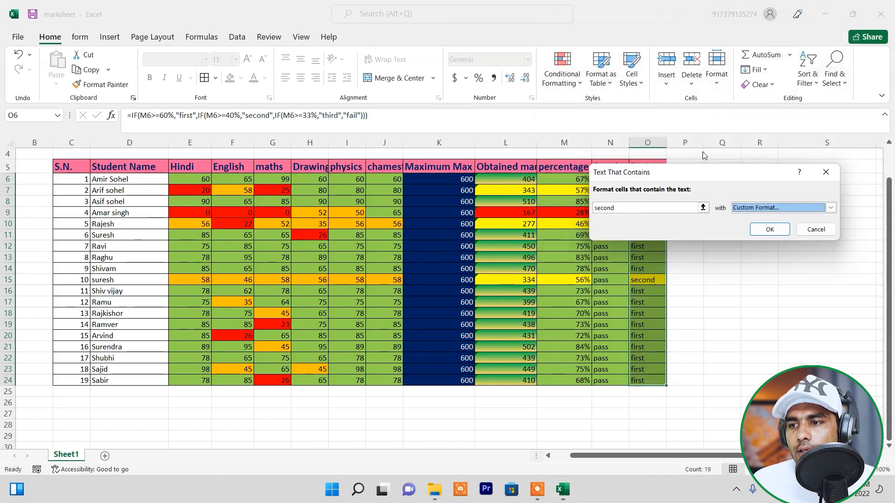
{"action": "left_click", "coordinate": [769, 230]}
Add a Text That Contains rule for "third" with a custom orange fill to the divisions in O6:O24.
{"action": "left_click", "coordinate": [563, 74]}
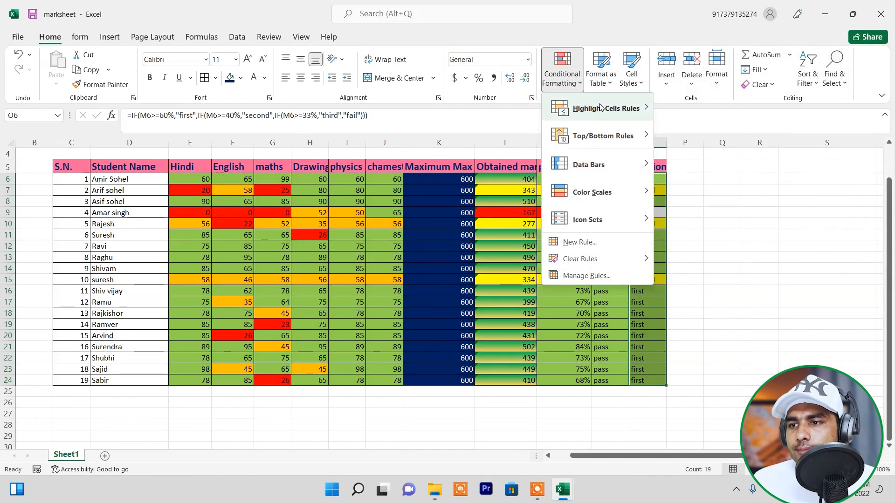
{"action": "mouse_move", "coordinate": [600, 108]}
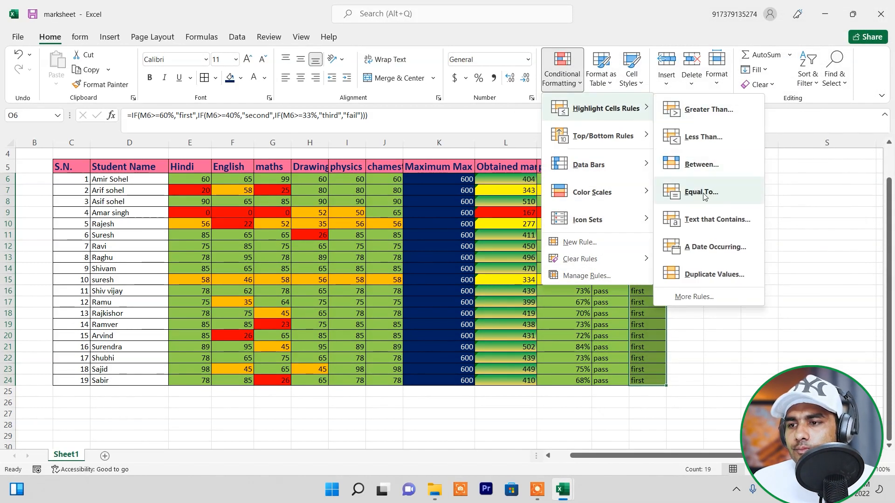
{"action": "left_click", "coordinate": [717, 219]}
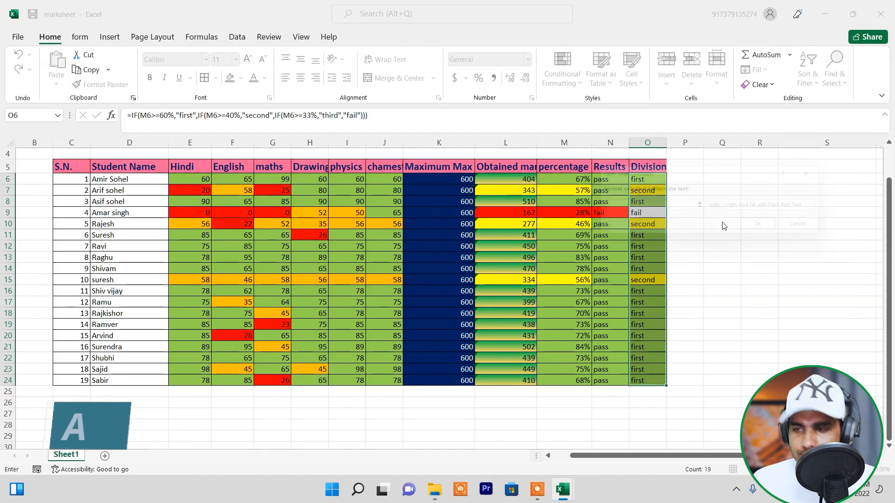
{"action": "type", "text": "thi"}
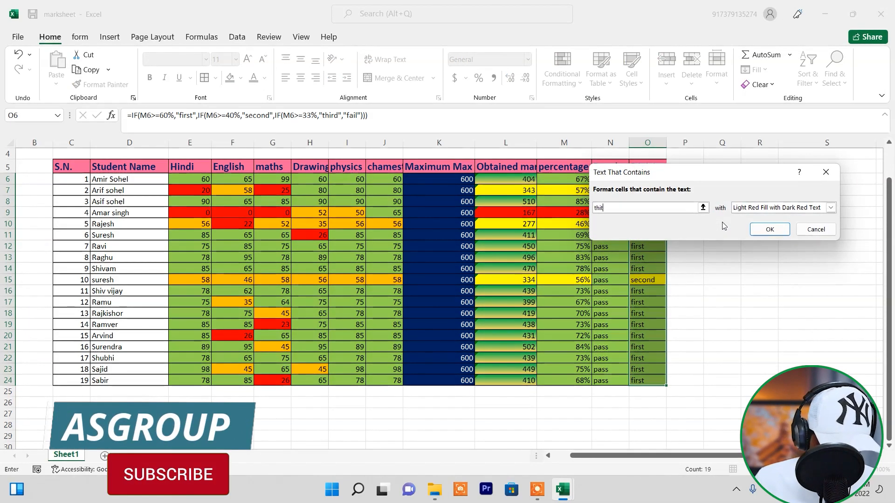
{"action": "type", "text": "rd"}
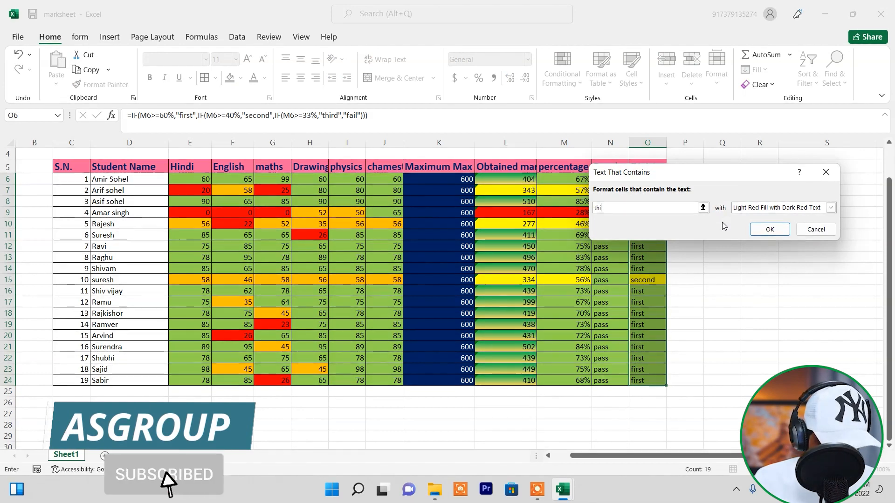
{"action": "left_click", "coordinate": [831, 207]}
{"action": "left_click", "coordinate": [800, 264]}
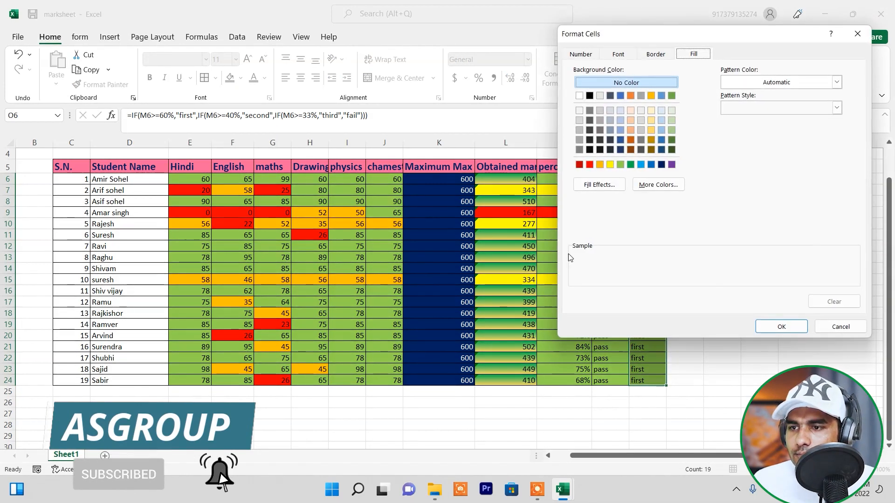
{"action": "left_click", "coordinate": [600, 165]}
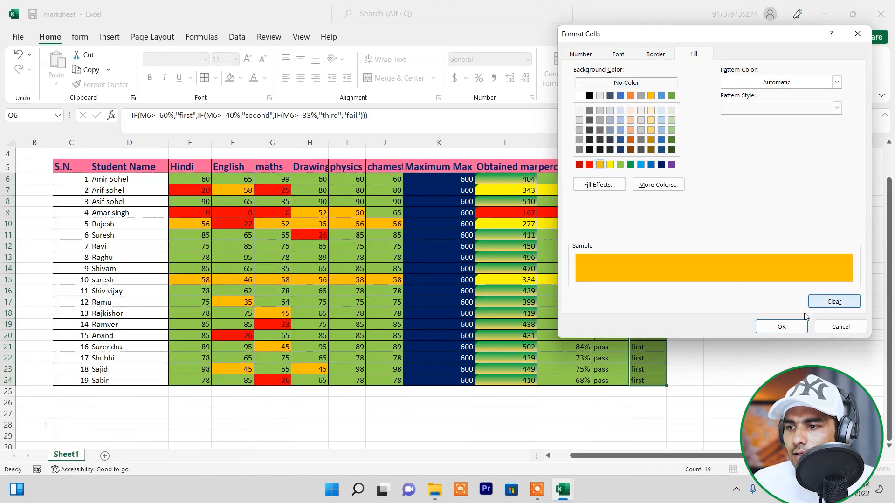
{"action": "left_click", "coordinate": [782, 327]}
{"action": "left_click", "coordinate": [770, 229]}
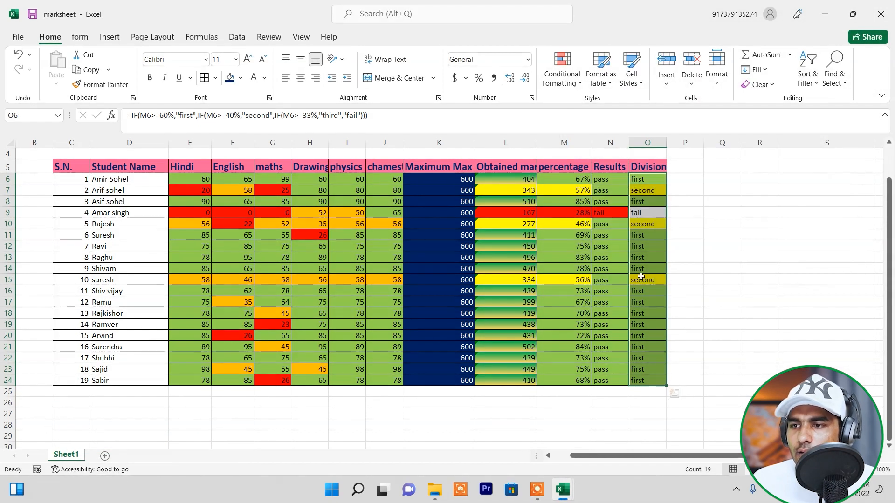
Add a Text That Contains rule for "fail" with a custom red fill to the divisions in O6:O24.
{"action": "left_click", "coordinate": [568, 79]}
{"action": "mouse_move", "coordinate": [610, 110]}
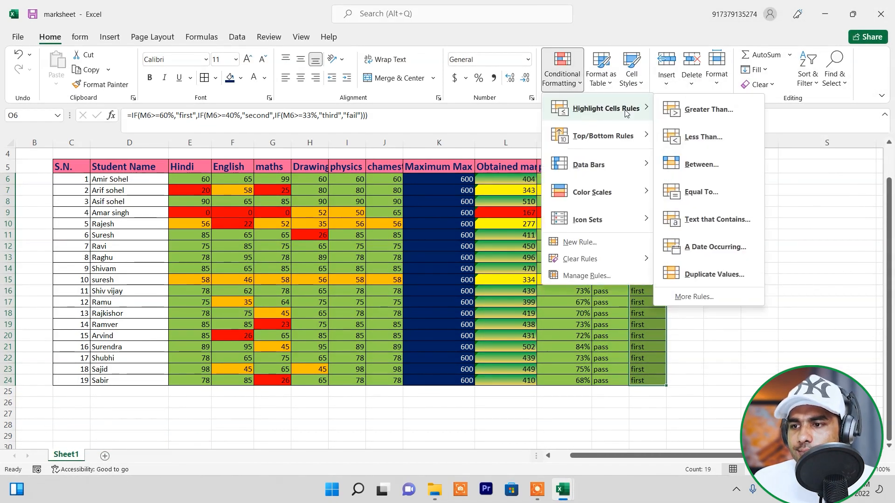
{"action": "left_click", "coordinate": [718, 219]}
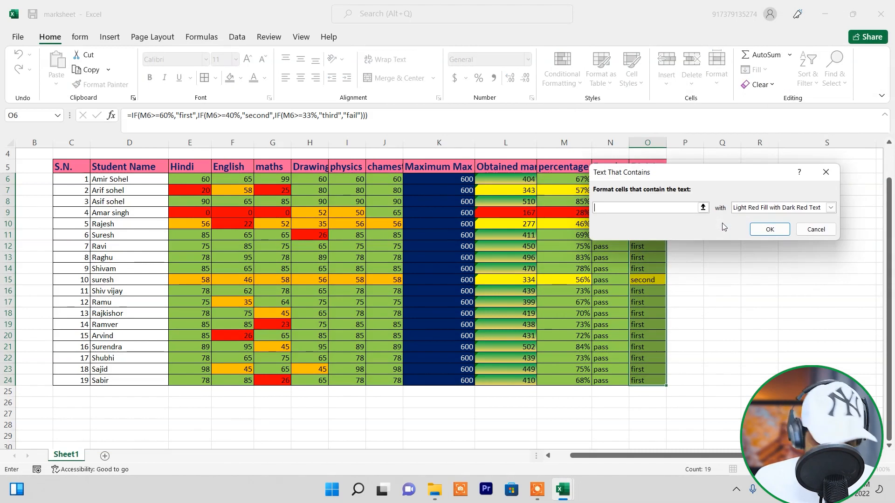
{"action": "type", "text": "fail"}
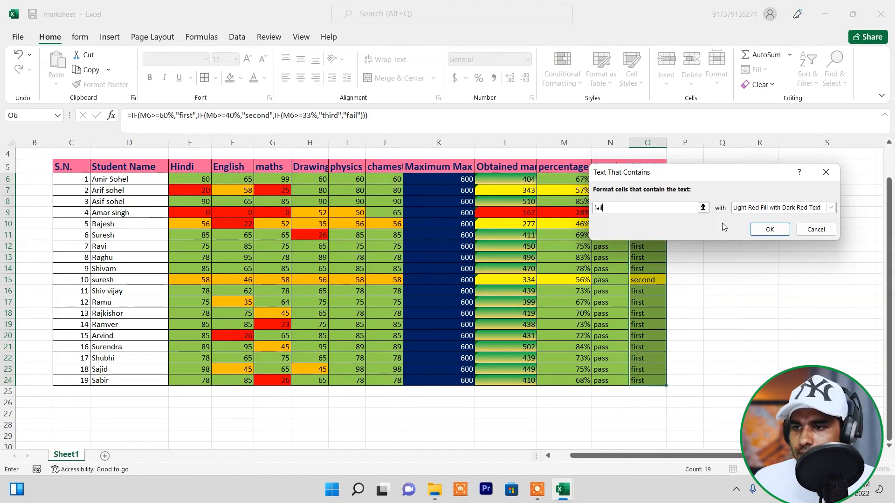
{"action": "left_click", "coordinate": [830, 208]}
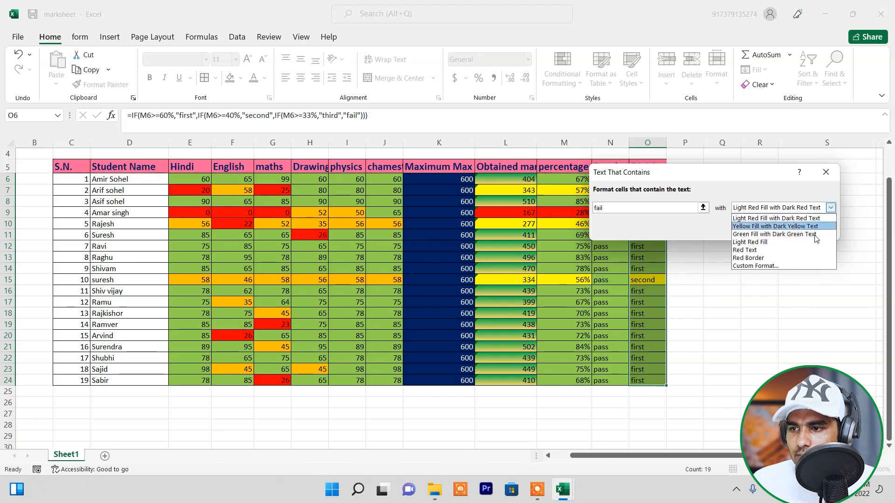
{"action": "left_click", "coordinate": [783, 269]}
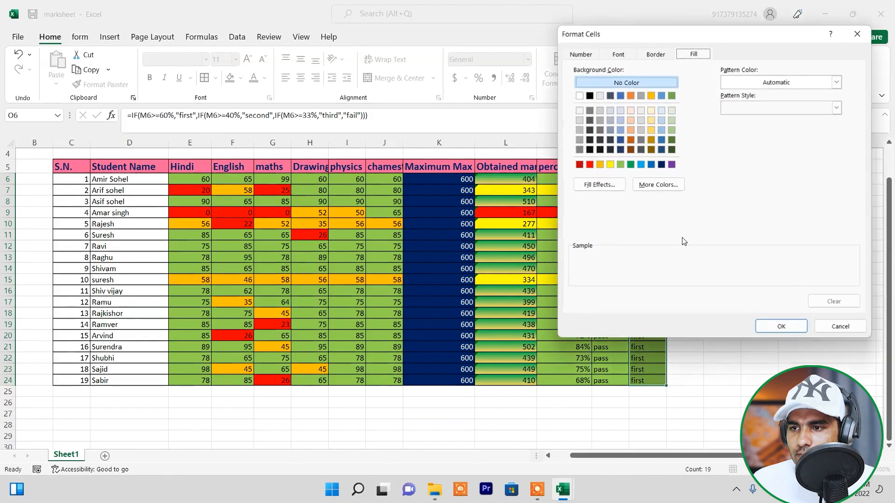
{"action": "left_click", "coordinate": [589, 164]}
{"action": "left_click", "coordinate": [782, 327]}
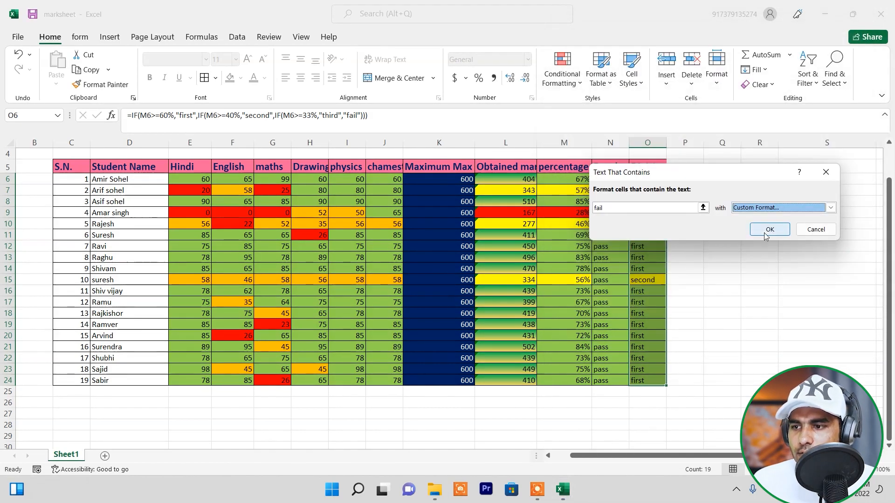
{"action": "left_click", "coordinate": [769, 228]}
{"action": "left_click", "coordinate": [373, 382]}
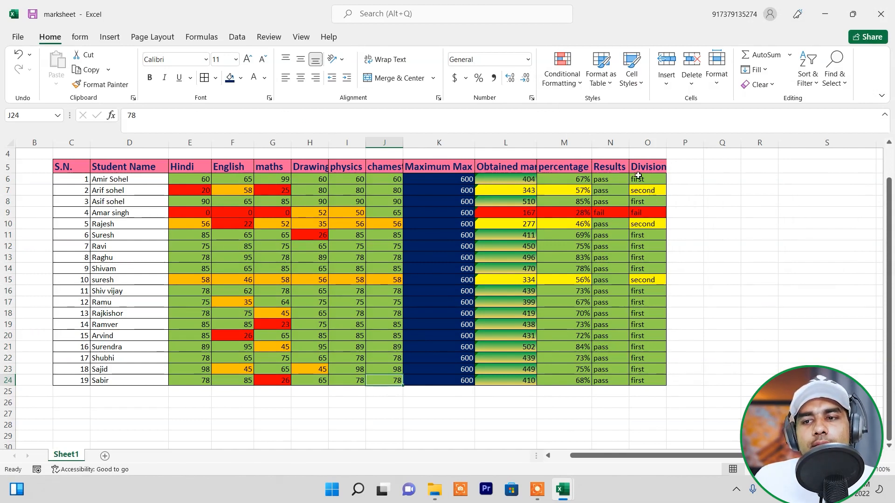
Set the first student's Hindi mark in E6 to 25 and English mark in F6 to 0.
{"action": "left_click", "coordinate": [197, 181]}
{"action": "type", "text": "25"}
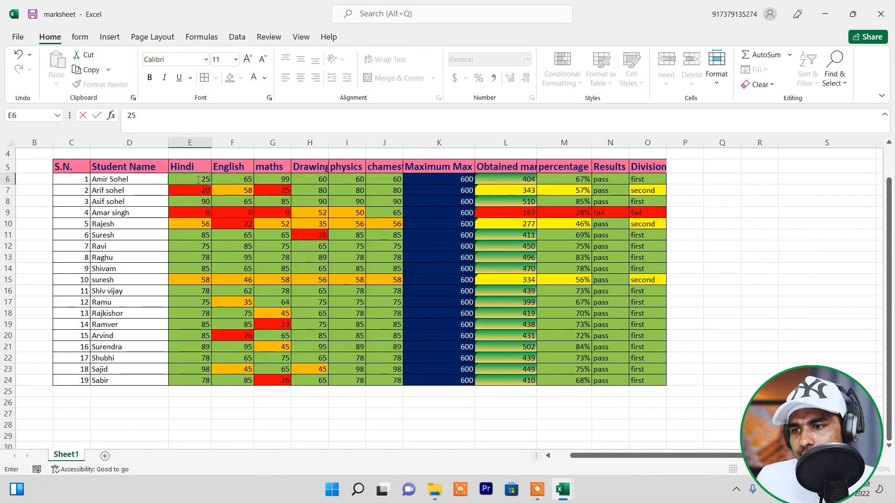
{"action": "key", "text": "Return"}
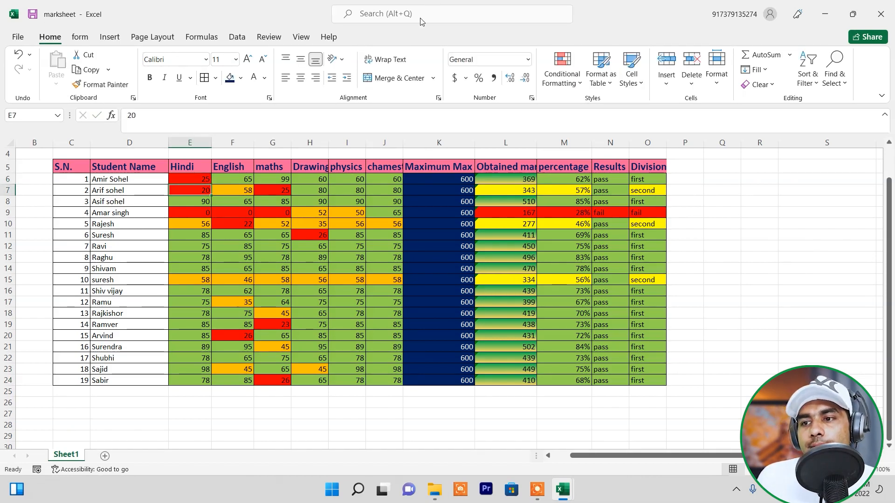
{"action": "left_click", "coordinate": [240, 181]}
{"action": "type", "text": "0"}
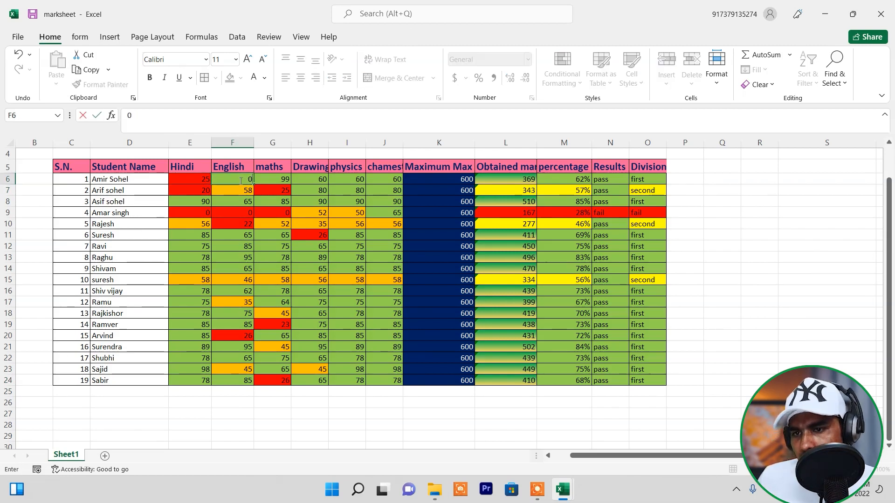
{"action": "key", "text": "Return"}
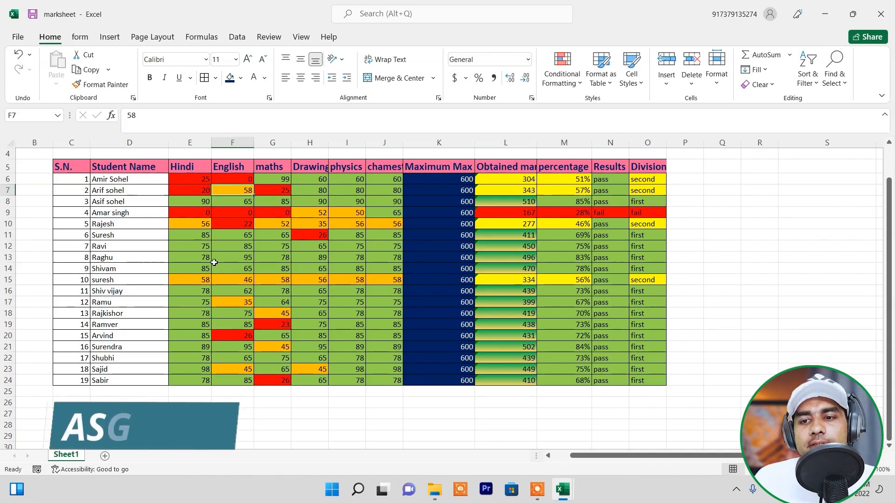
Set the Hindi and English marks in row 13, cells E13 and F13, to 0.
{"action": "left_click", "coordinate": [208, 259]}
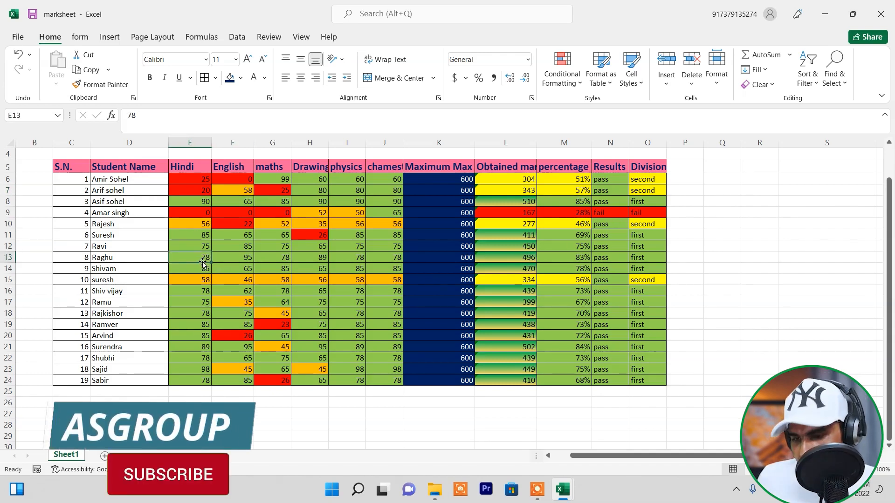
{"action": "type", "text": "0"}
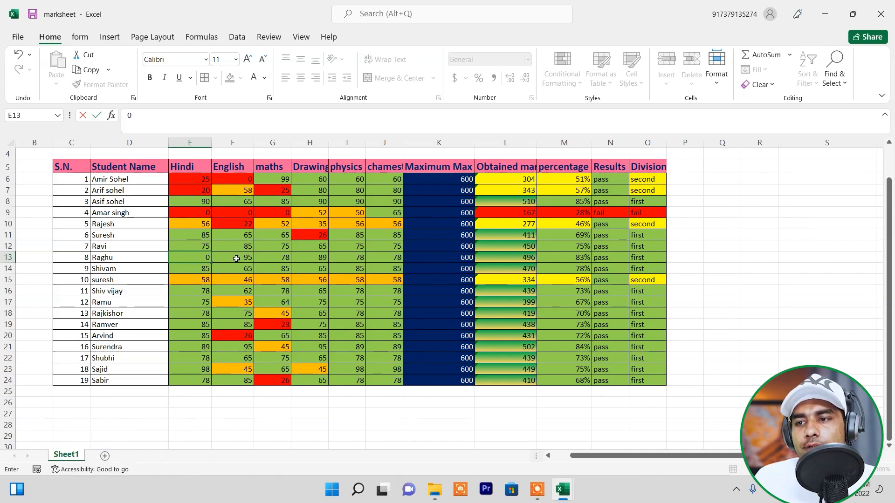
{"action": "left_click", "coordinate": [236, 258]}
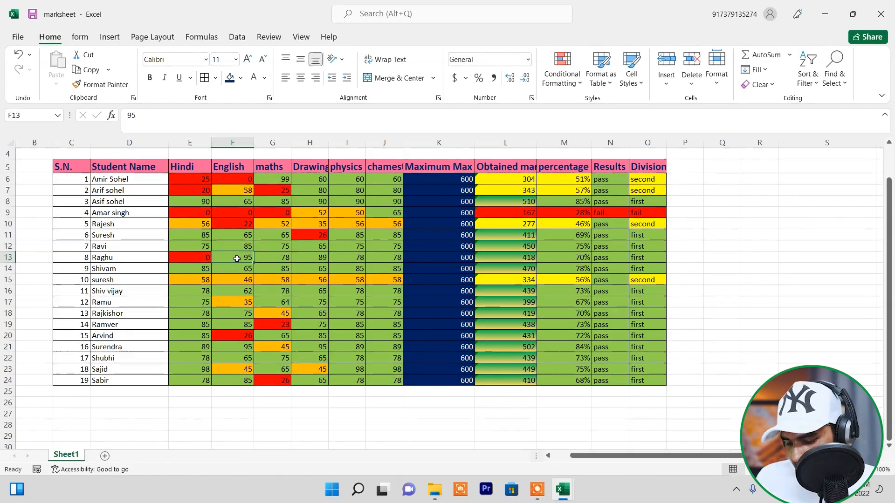
{"action": "type", "text": "0"}
{"action": "left_click", "coordinate": [262, 277]}
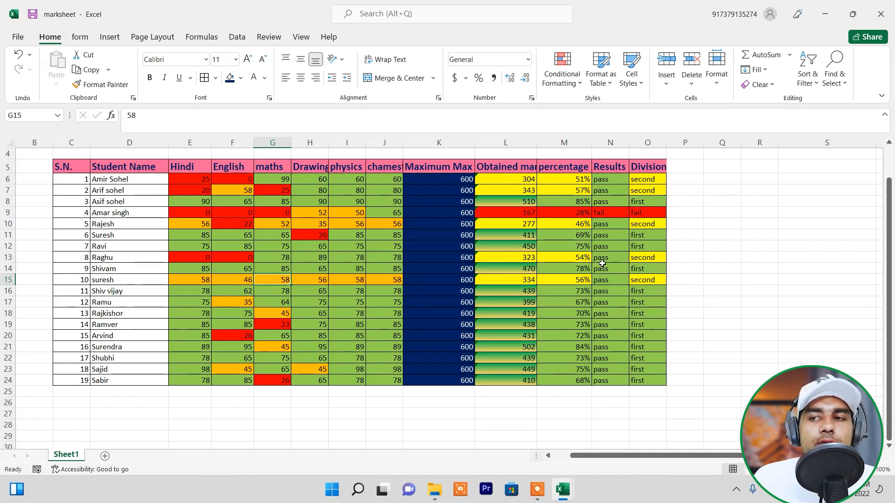
{"action": "left_click", "coordinate": [562, 70]}
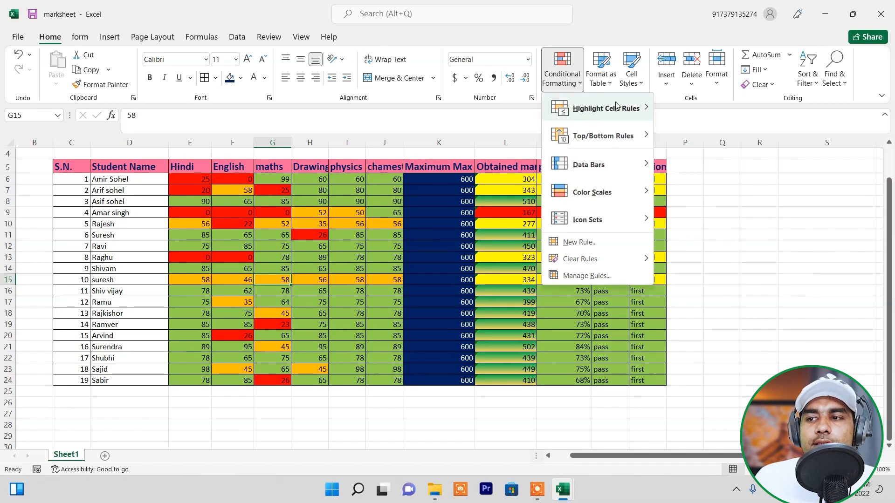
{"action": "mouse_move", "coordinate": [639, 109]}
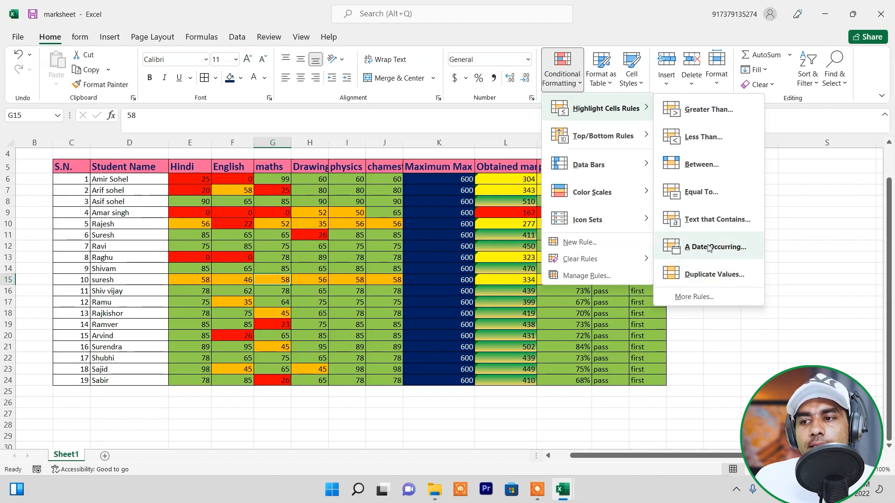
{"action": "left_click", "coordinate": [165, 183]}
Clear the conditional formatting rules from the marks, totals, results and divisions in E6:O24.
{"action": "left_click_drag", "start_coordinate": [171, 180], "coordinate": [651, 379]}
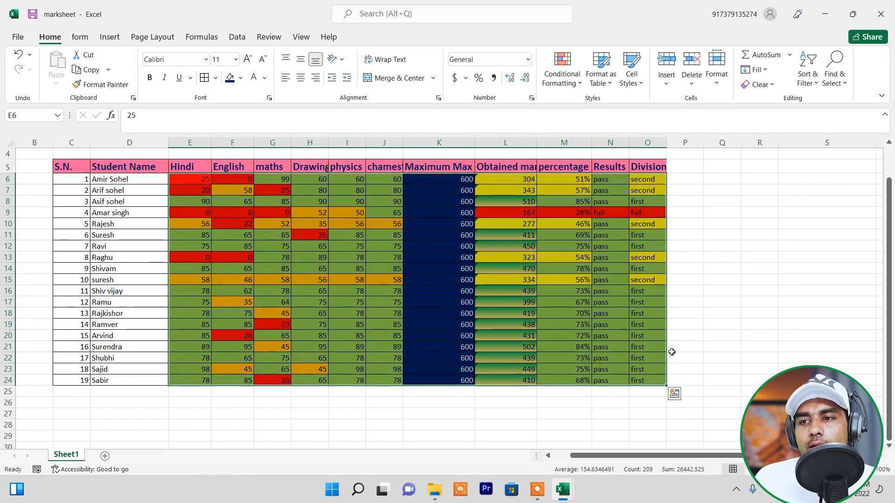
{"action": "left_click", "coordinate": [562, 70]}
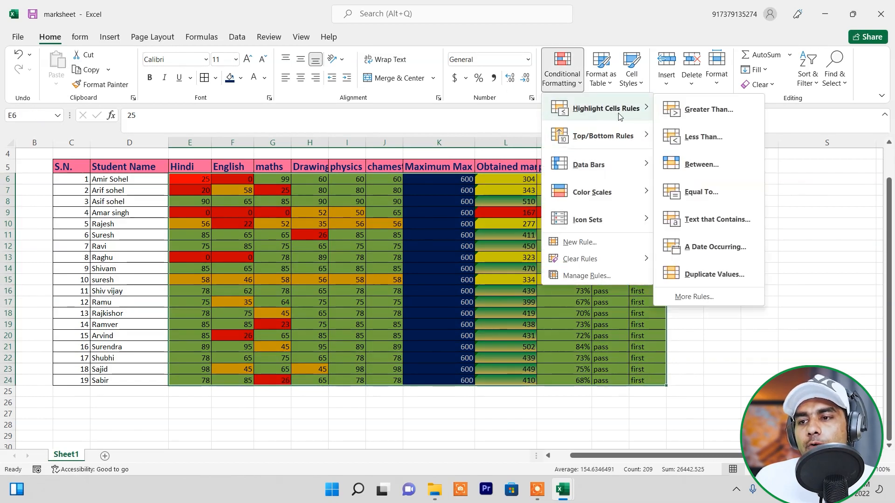
{"action": "mouse_move", "coordinate": [626, 259]}
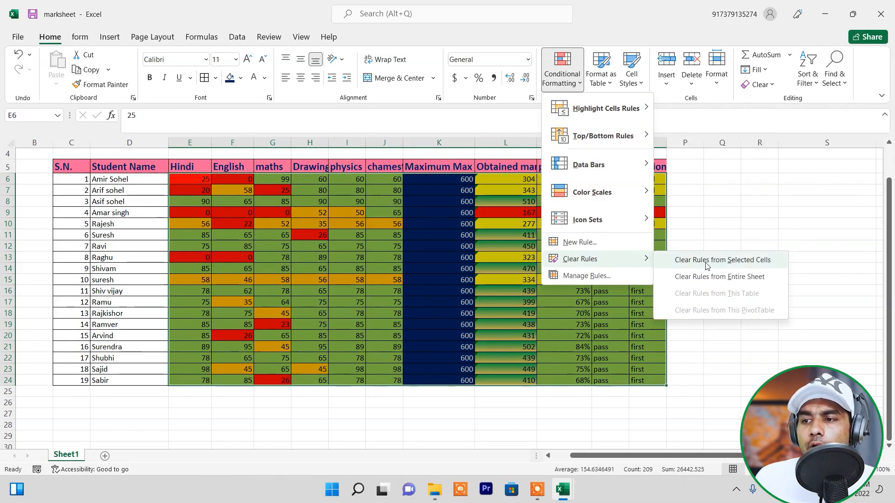
{"action": "left_click", "coordinate": [707, 262]}
{"action": "left_click", "coordinate": [465, 289]}
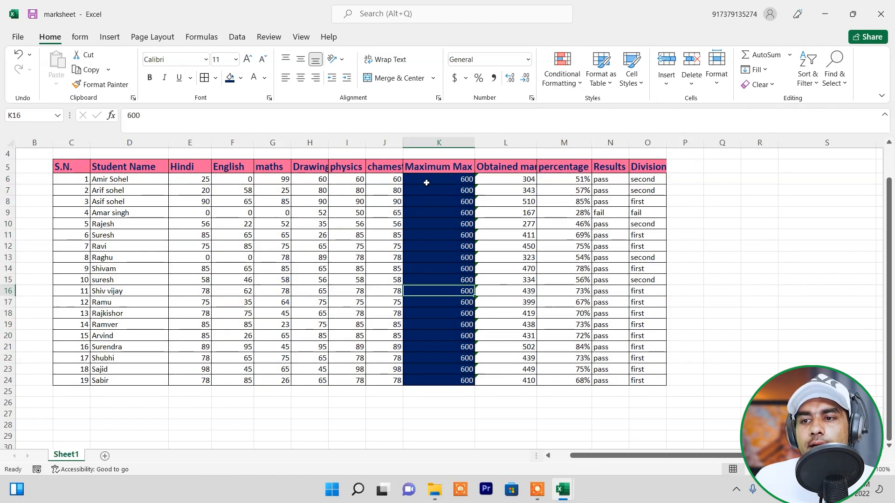
Remove the fill from the maximum marks in K6:K24 and set their font color to black.
{"action": "left_click_drag", "start_coordinate": [426, 180], "coordinate": [432, 378]}
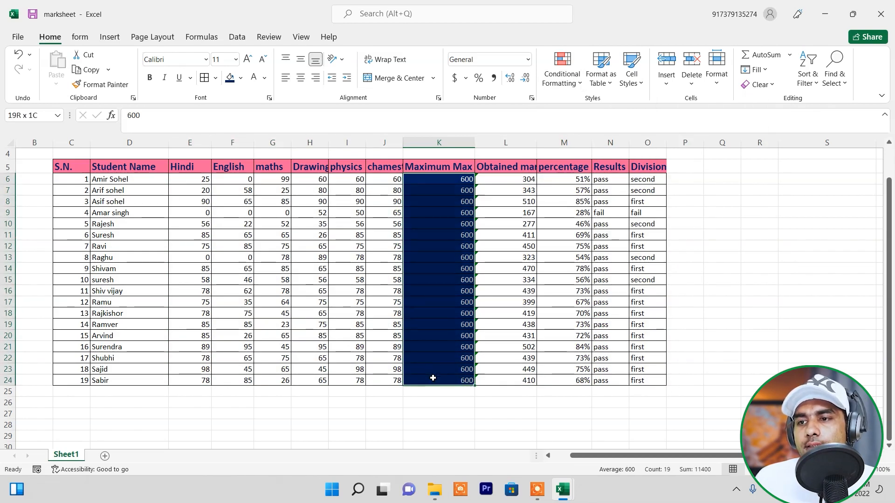
{"action": "left_click", "coordinate": [574, 79]}
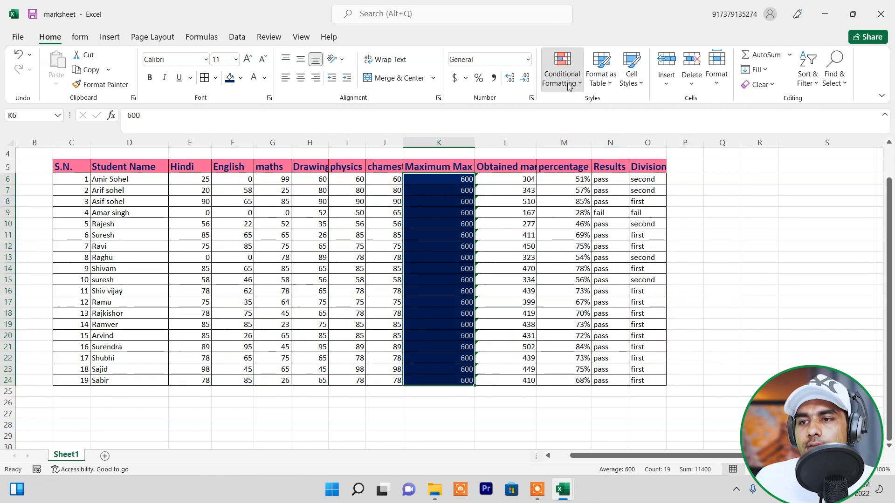
{"action": "left_click", "coordinate": [241, 78]}
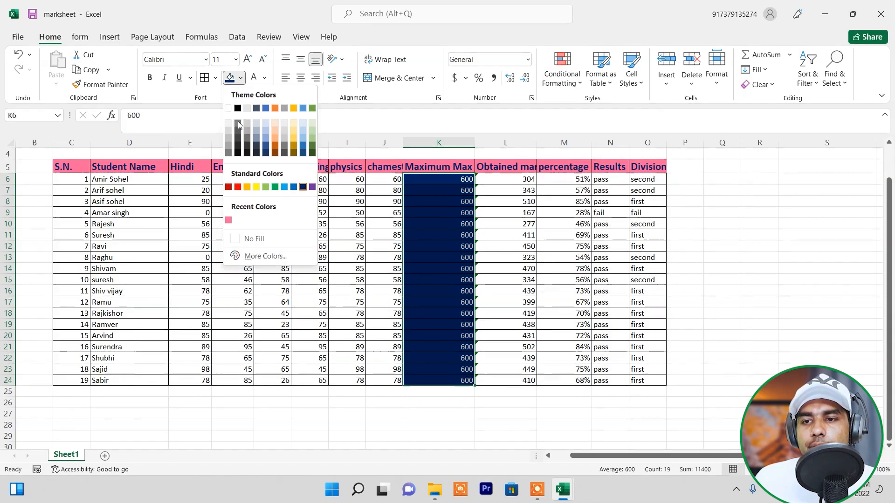
{"action": "left_click", "coordinate": [252, 242]}
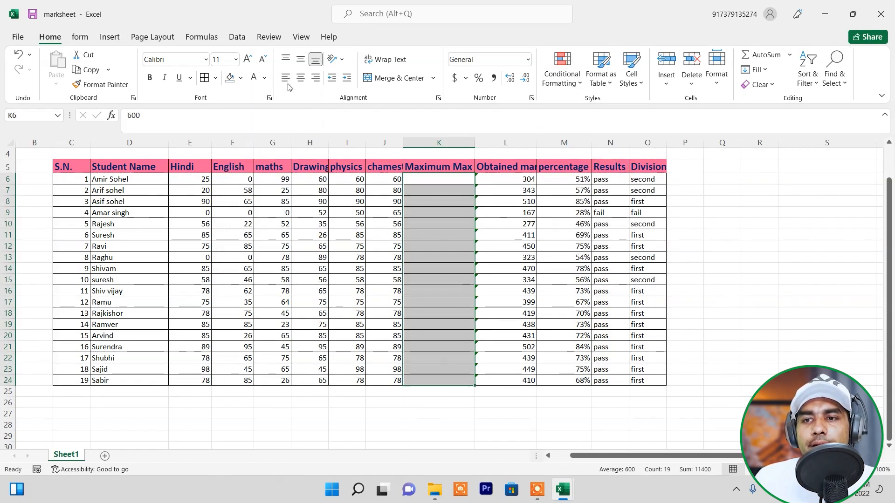
{"action": "left_click", "coordinate": [264, 78]}
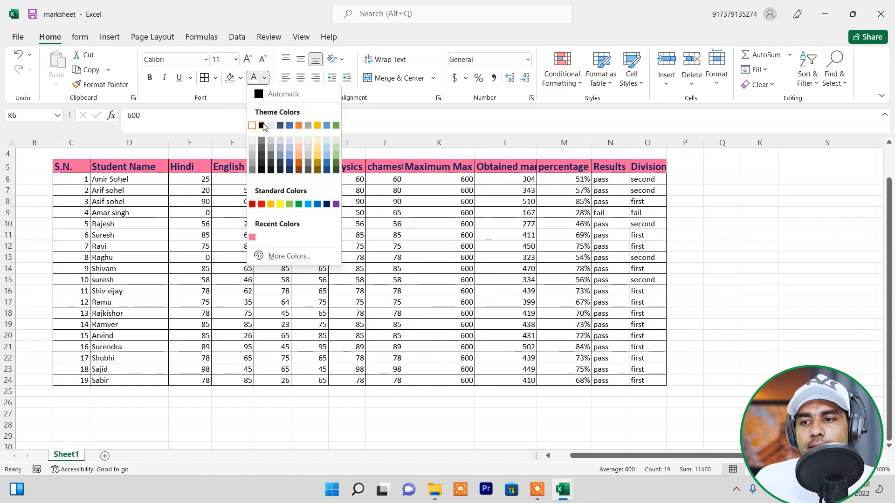
{"action": "left_click", "coordinate": [262, 125]}
{"action": "left_click", "coordinate": [243, 279]}
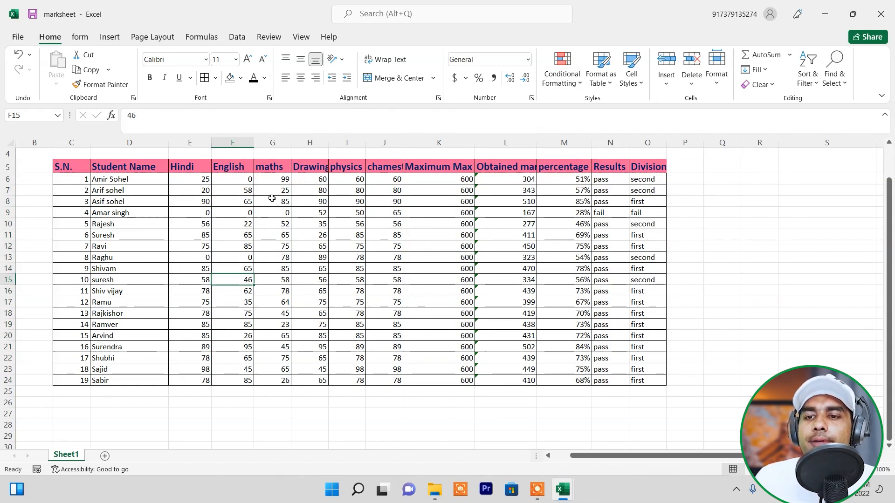
{"action": "left_click_drag", "start_coordinate": [205, 180], "coordinate": [400, 380]}
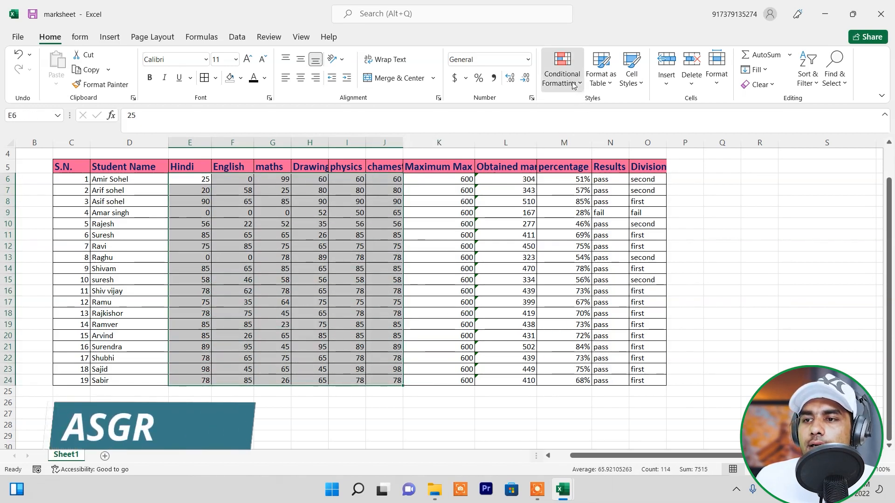
{"action": "left_click", "coordinate": [562, 70]}
{"action": "mouse_move", "coordinate": [606, 109]}
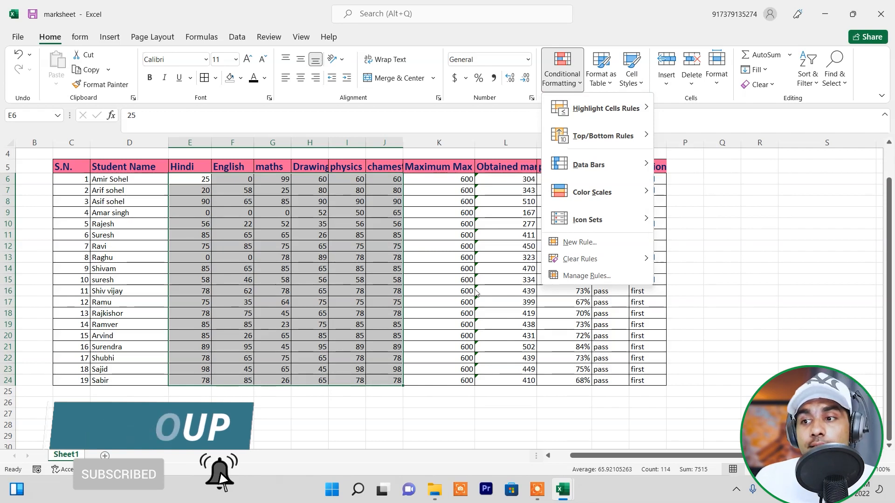
{"action": "left_click", "coordinate": [774, 260]}
Enter the date 5sep2022 in the empty cell R13 beside the marksheet.
{"action": "left_click", "coordinate": [774, 259]}
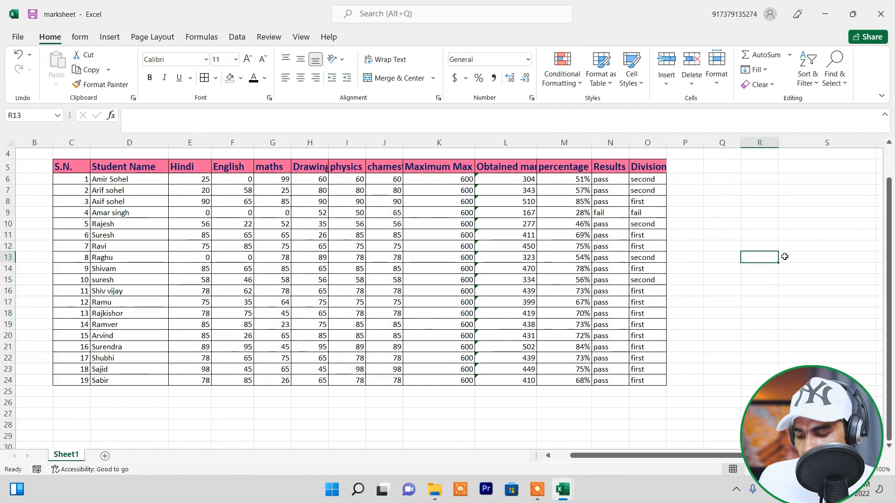
{"action": "type", "text": "5"}
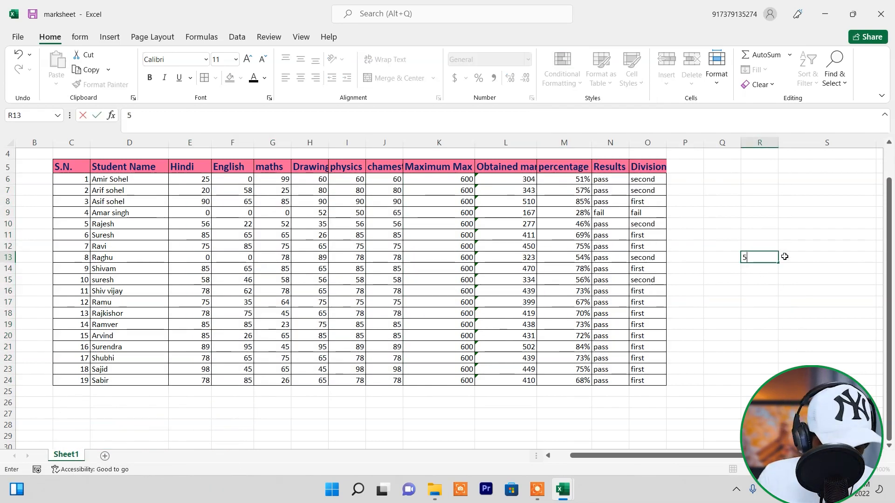
{"action": "type", "text": "sep2022"}
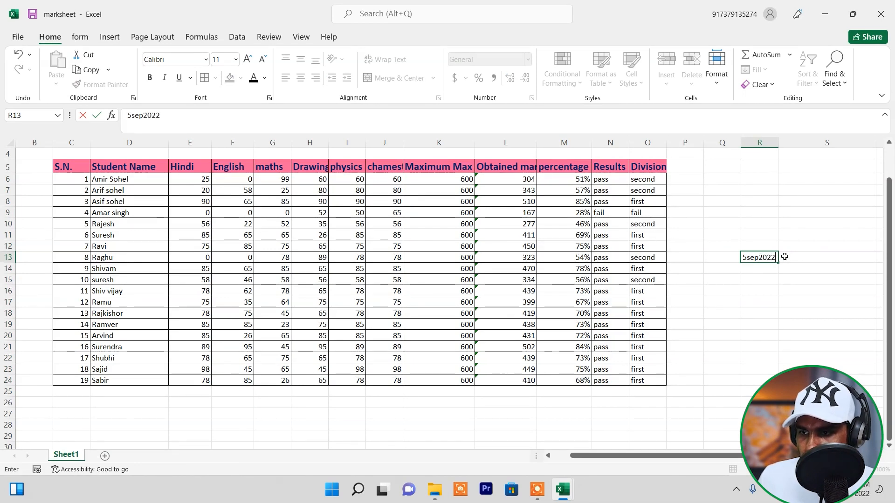
{"action": "key", "text": "Return"}
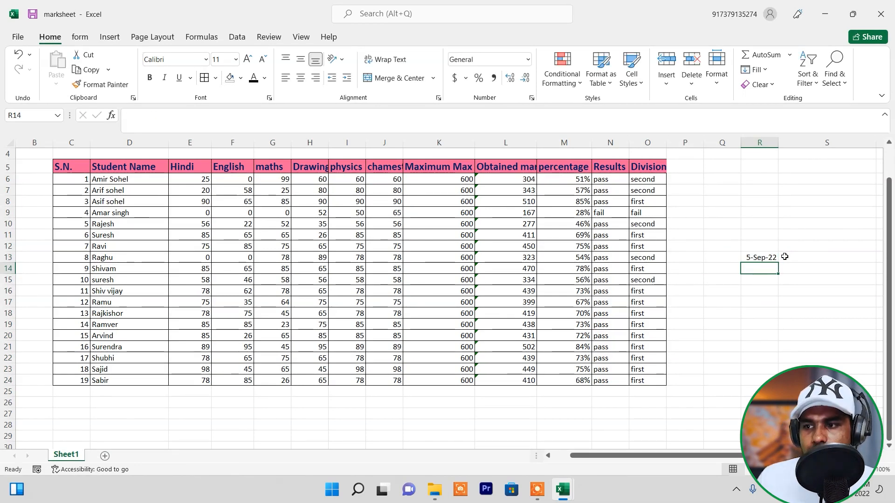
Replace the date in cell R13 with 13sep22.
{"action": "left_click", "coordinate": [764, 256]}
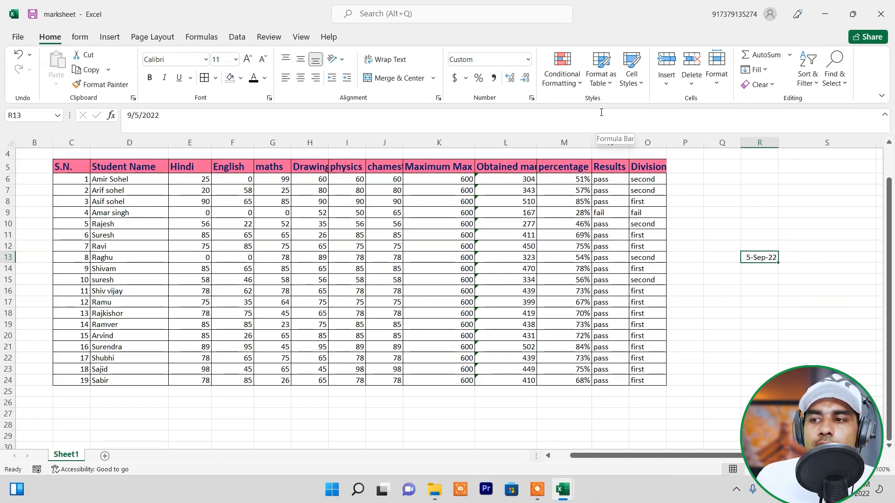
{"action": "type", "text": "15"}
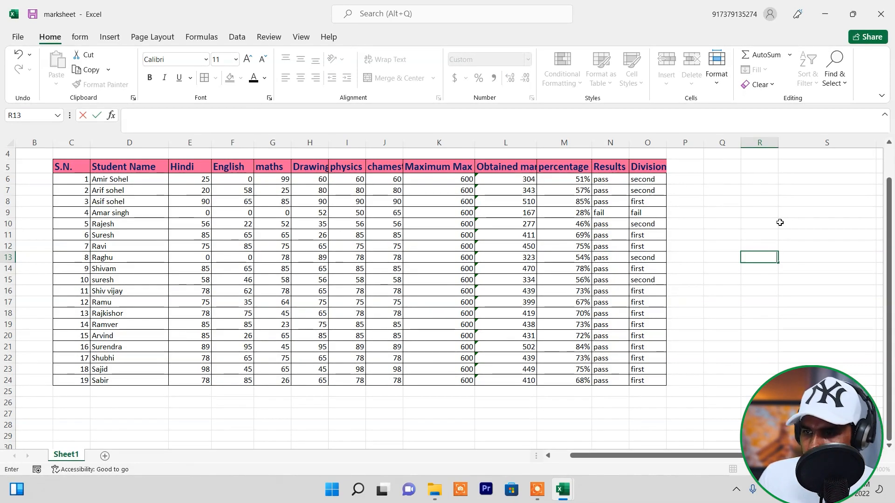
{"action": "type", "text": "13sep22"}
{"action": "key", "text": "Return"}
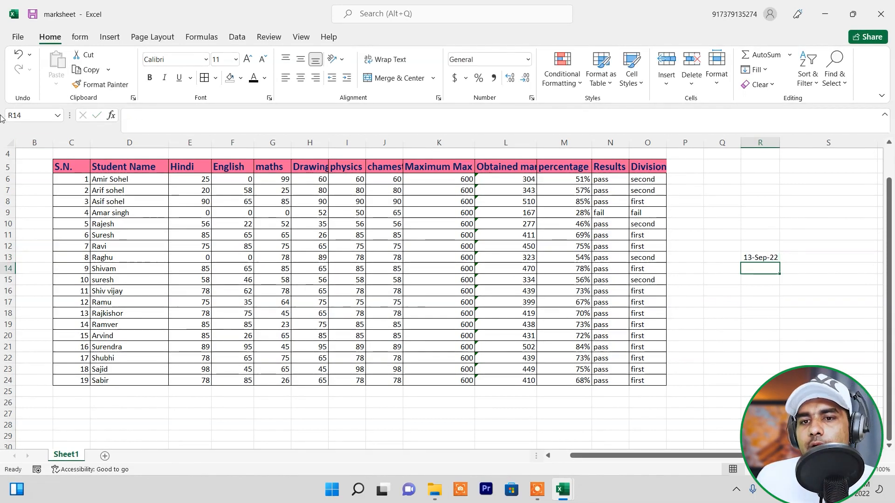
Start an A Date Occurring highlight rule for the whole sheet, comparing the Today option with Yesterday.
{"action": "left_click", "coordinate": [10, 142]}
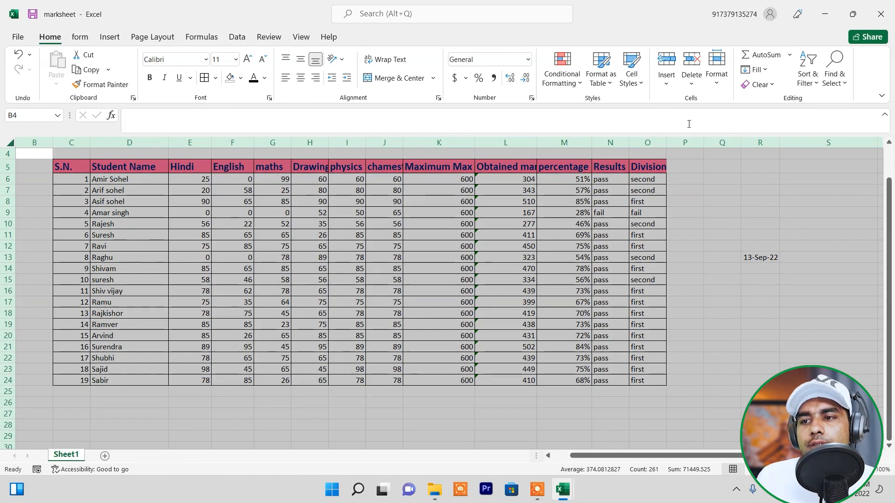
{"action": "left_click", "coordinate": [560, 83]}
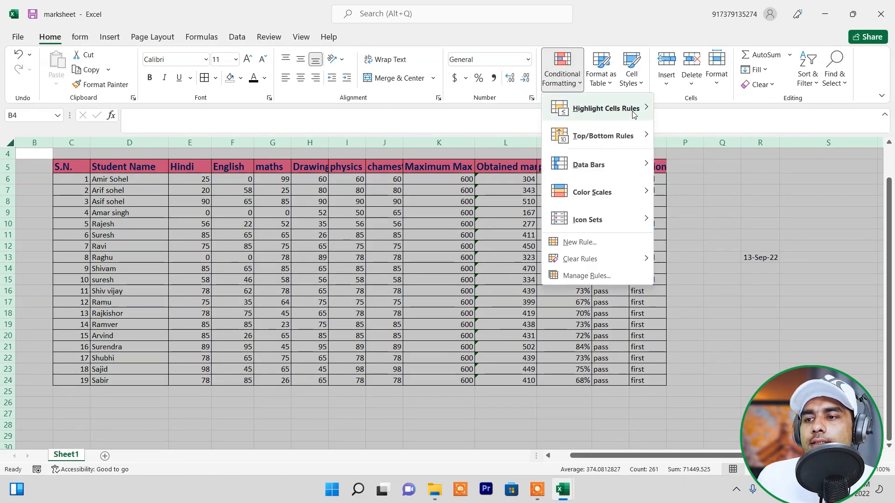
{"action": "left_click", "coordinate": [728, 253]}
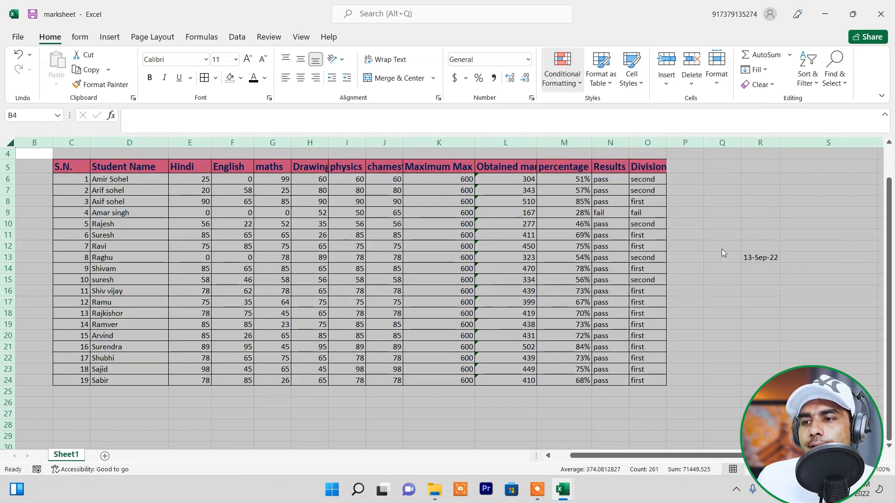
{"action": "left_click_drag", "start_coordinate": [609, 196], "coordinate": [243, 278]}
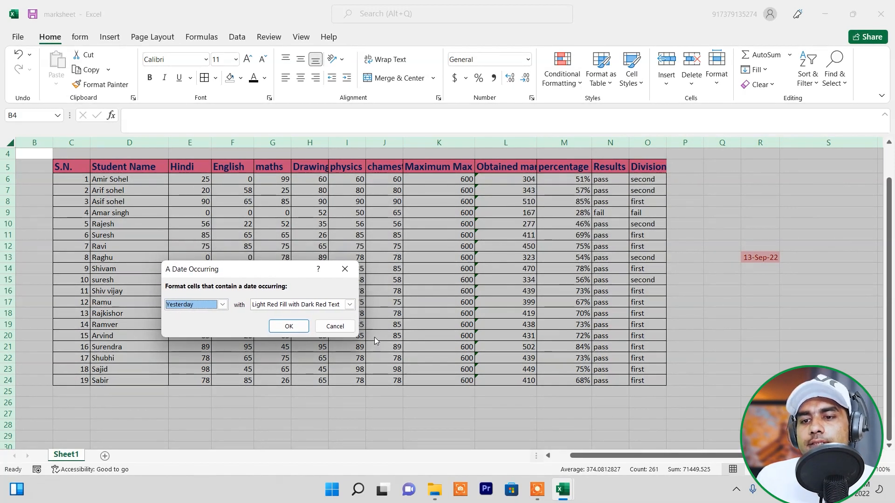
{"action": "left_click", "coordinate": [227, 304]}
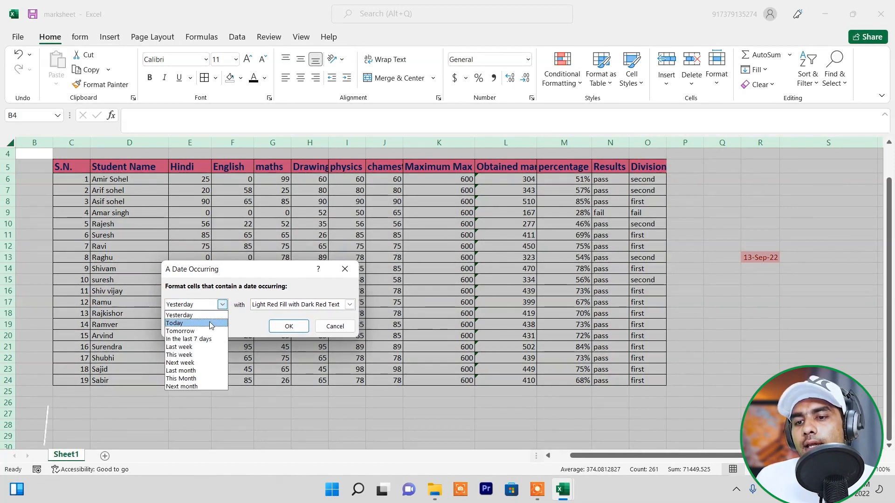
{"action": "left_click", "coordinate": [209, 322]}
{"action": "left_click", "coordinate": [222, 305]}
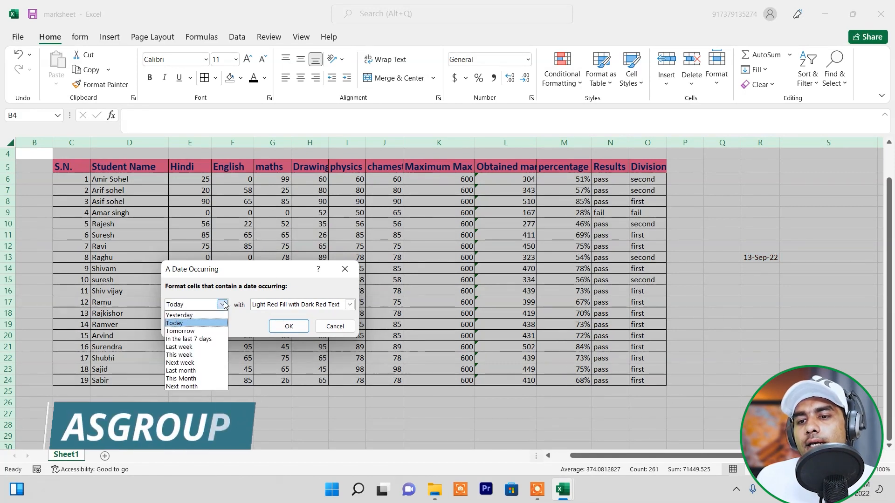
{"action": "left_click", "coordinate": [180, 315]}
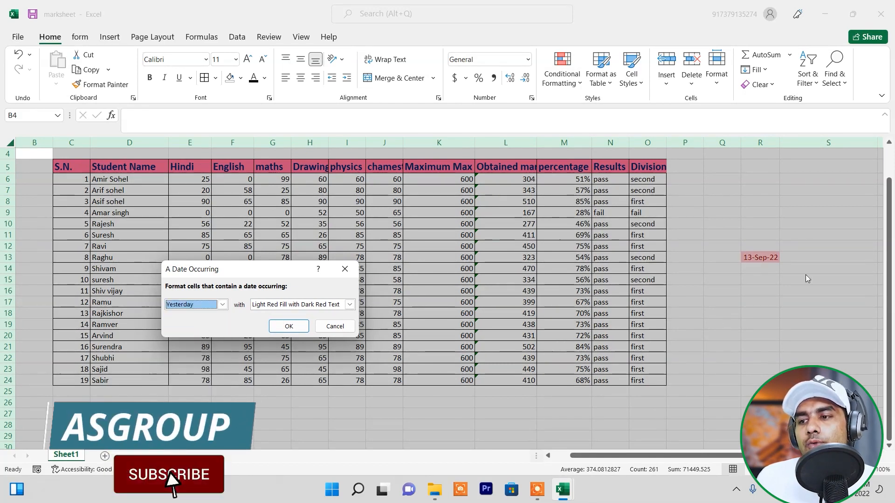
Give the date rule a custom format with a green fill, set it to Today and apply it.
{"action": "left_click", "coordinate": [354, 306]}
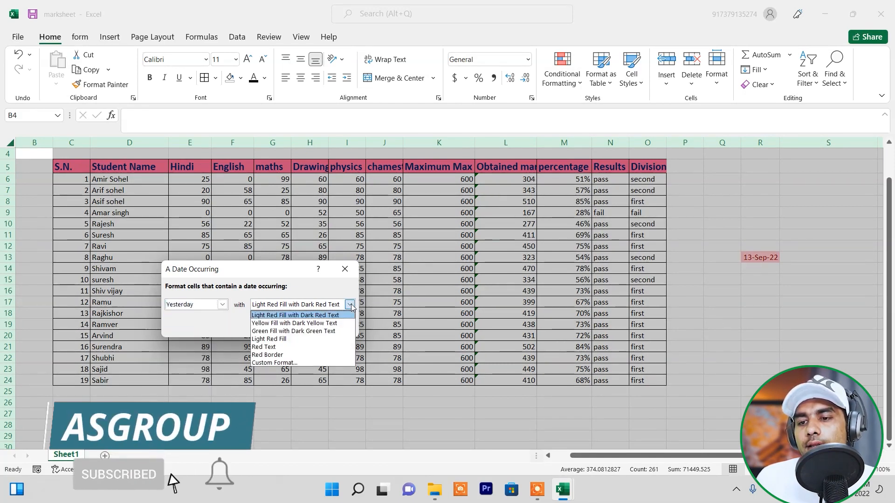
{"action": "left_click", "coordinate": [299, 363]}
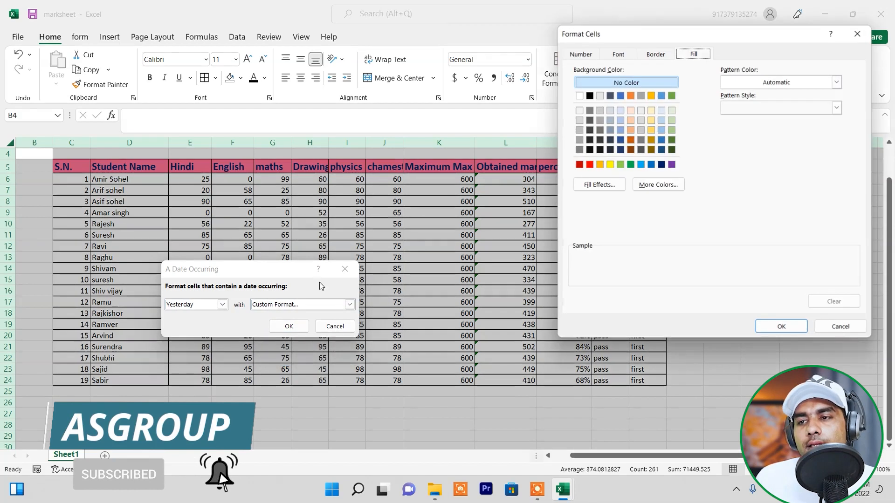
{"action": "left_click", "coordinate": [631, 164]}
{"action": "left_click", "coordinate": [788, 326]}
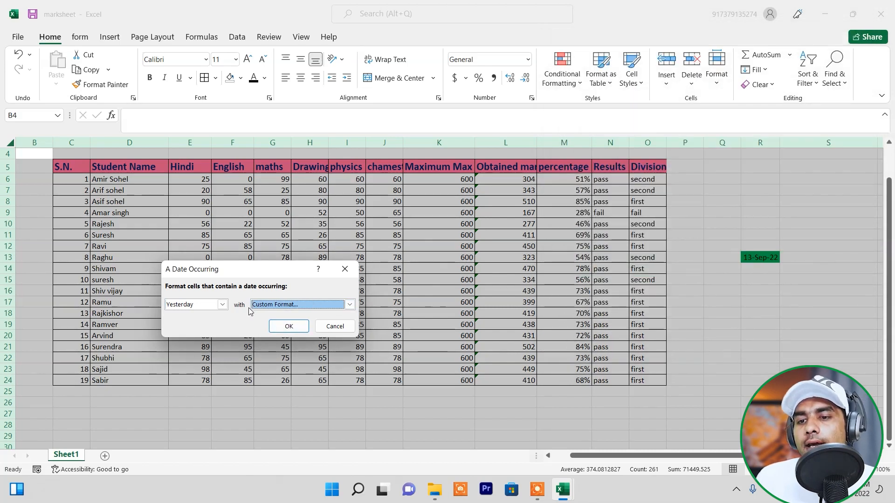
{"action": "left_click", "coordinate": [222, 305]}
{"action": "left_click", "coordinate": [191, 323]}
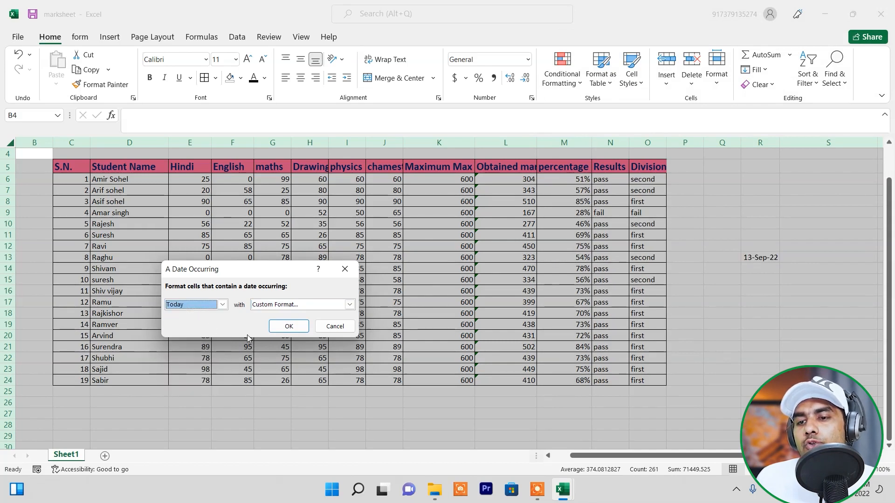
{"action": "left_click", "coordinate": [301, 328]}
{"action": "left_click", "coordinate": [759, 312]}
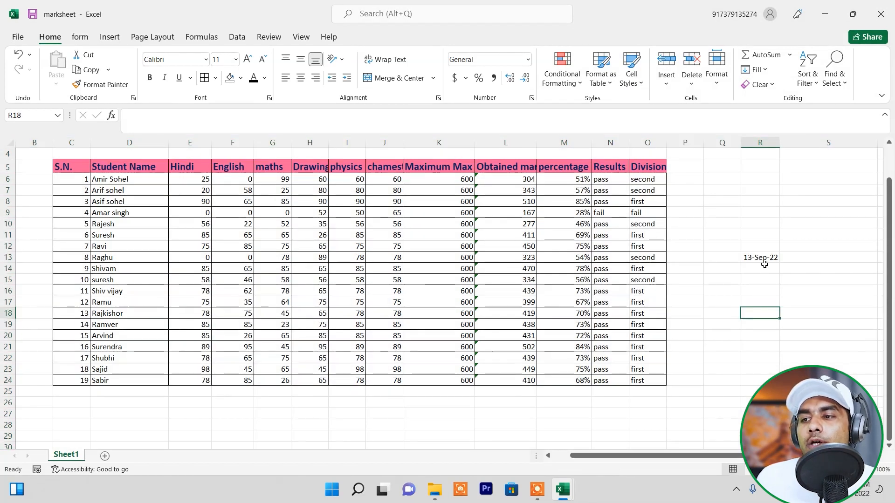
Enter the date 14sep22 in the empty cell S10.
{"action": "left_click", "coordinate": [823, 224]}
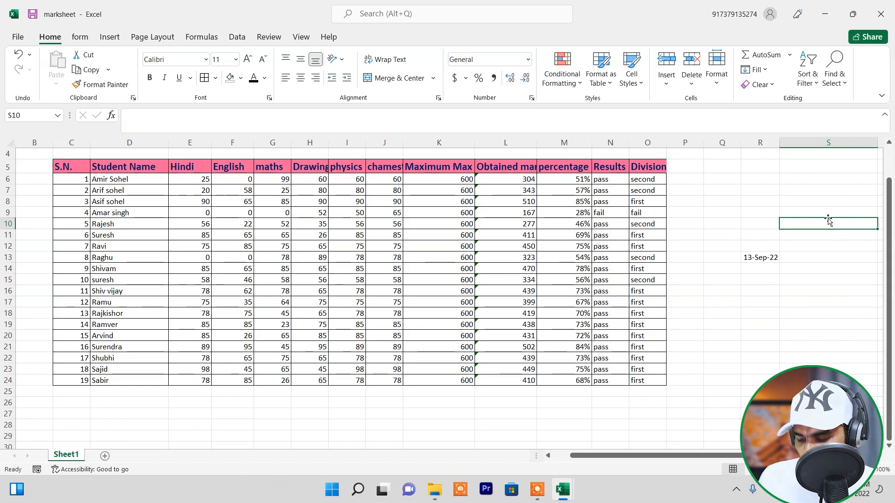
{"action": "type", "text": "14sep22"}
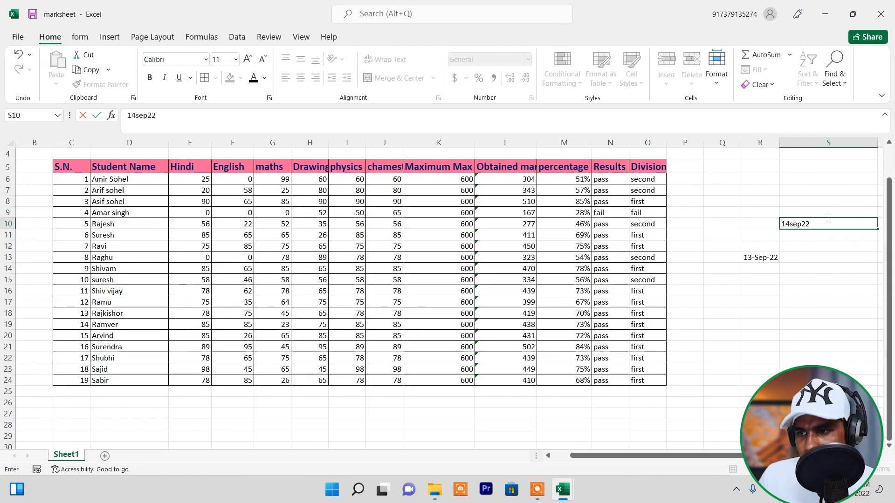
{"action": "key", "text": "Return"}
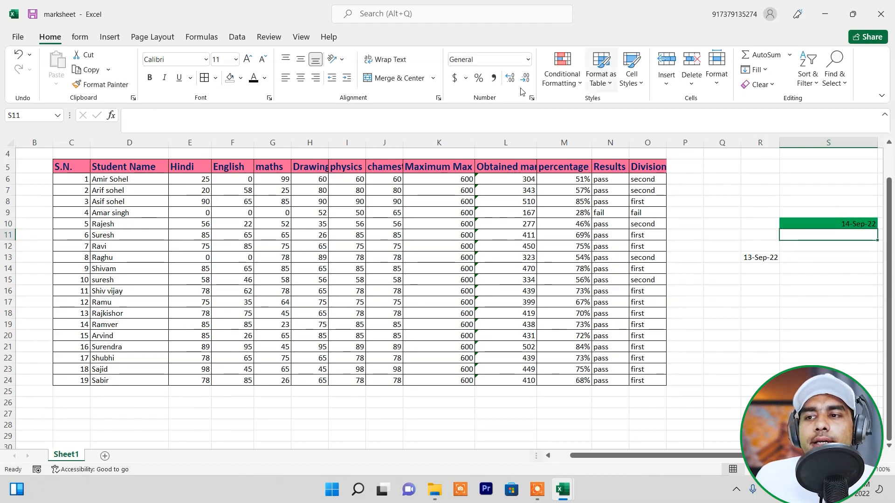
{"action": "left_click", "coordinate": [563, 77]}
{"action": "mouse_move", "coordinate": [648, 111]}
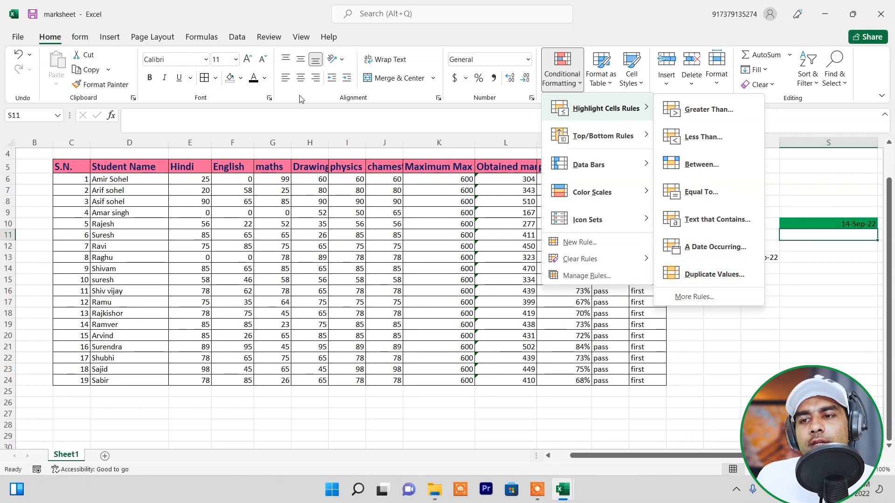
{"action": "left_click", "coordinate": [350, 275]}
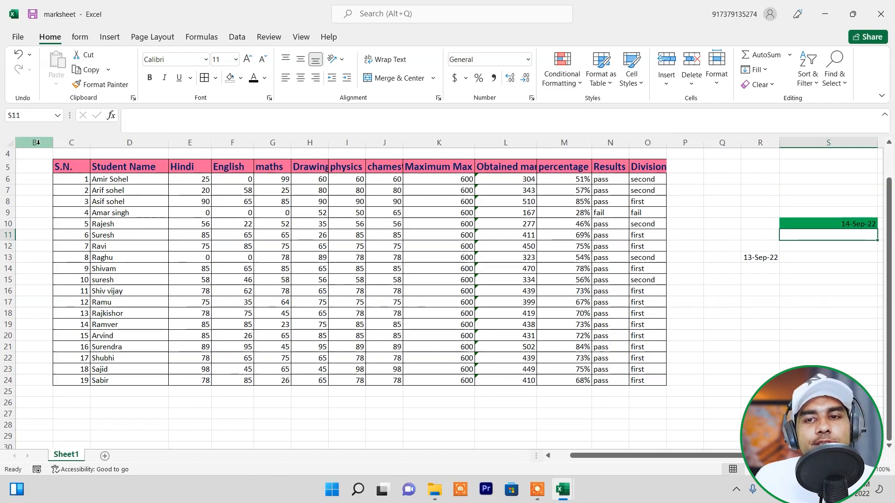
Preview the Duplicate Values rule with light red fill and dark red text on the whole sheet, and cancel it.
{"action": "left_click", "coordinate": [7, 143]}
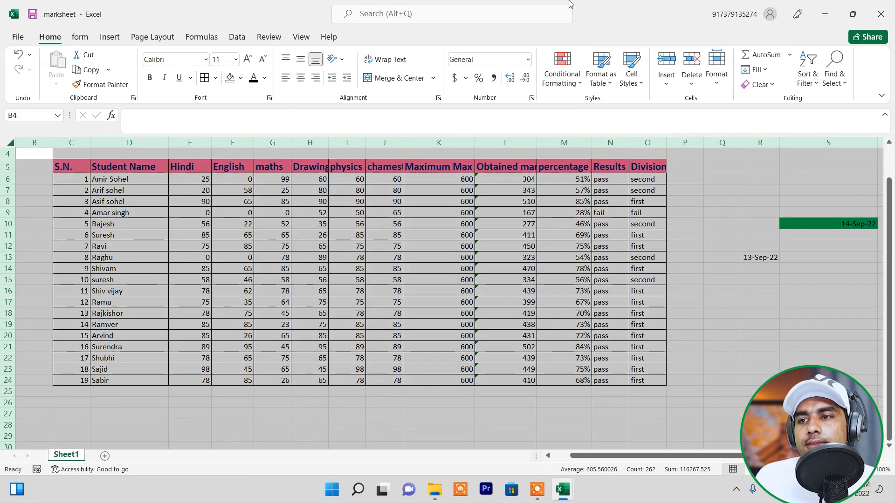
{"action": "left_click", "coordinate": [568, 89]}
{"action": "mouse_move", "coordinate": [606, 108]}
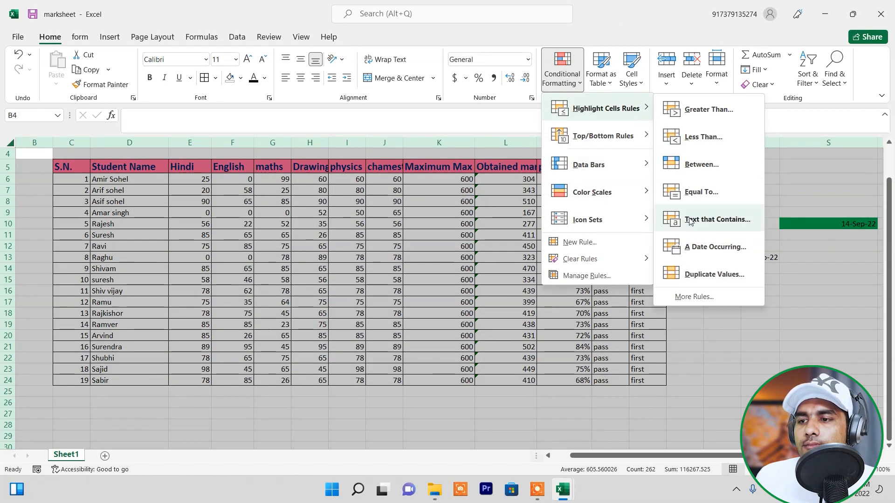
{"action": "left_click", "coordinate": [714, 275]}
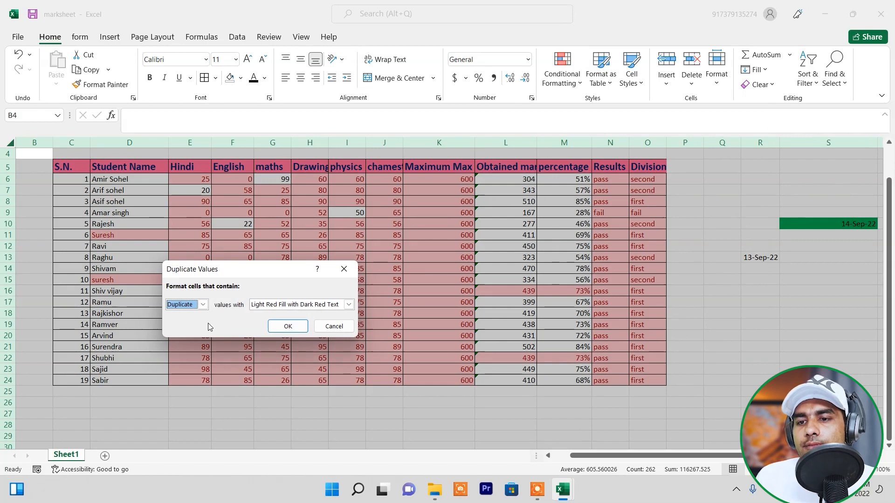
{"action": "left_click_drag", "start_coordinate": [228, 286], "coordinate": [120, 375]}
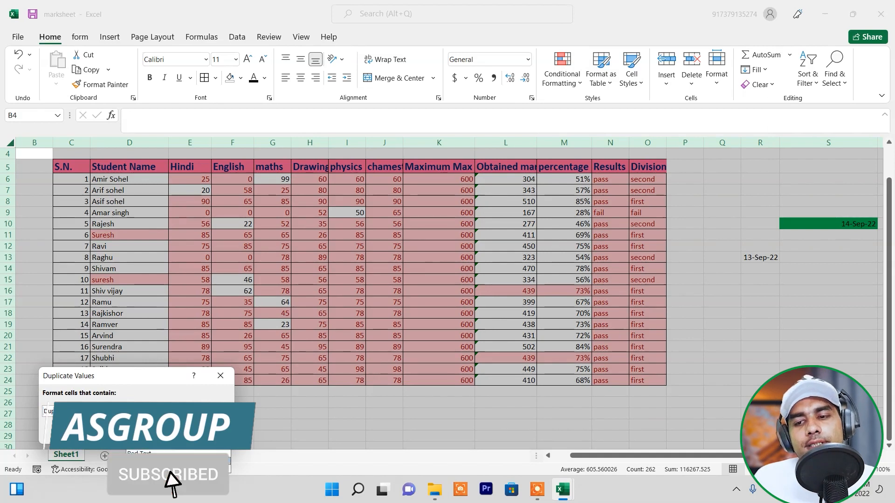
{"action": "left_click", "coordinate": [220, 376]}
{"action": "left_click", "coordinate": [353, 316]}
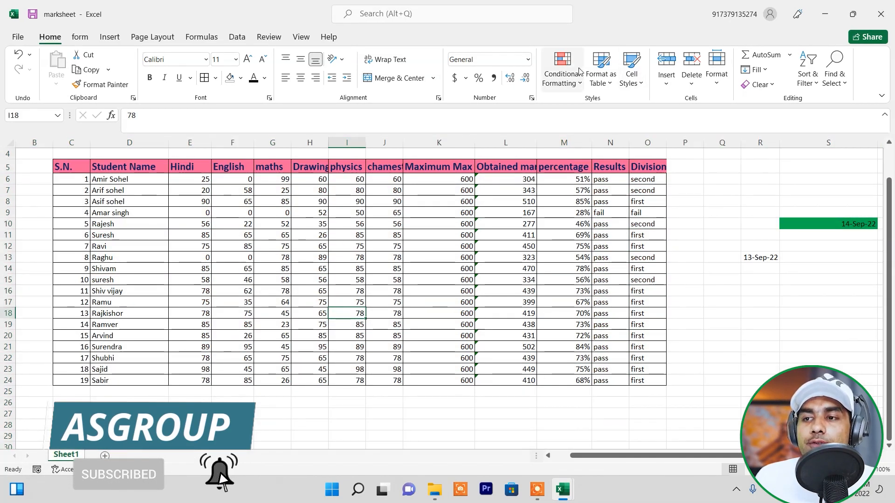
{"action": "left_click", "coordinate": [562, 76]}
{"action": "mouse_move", "coordinate": [603, 135]}
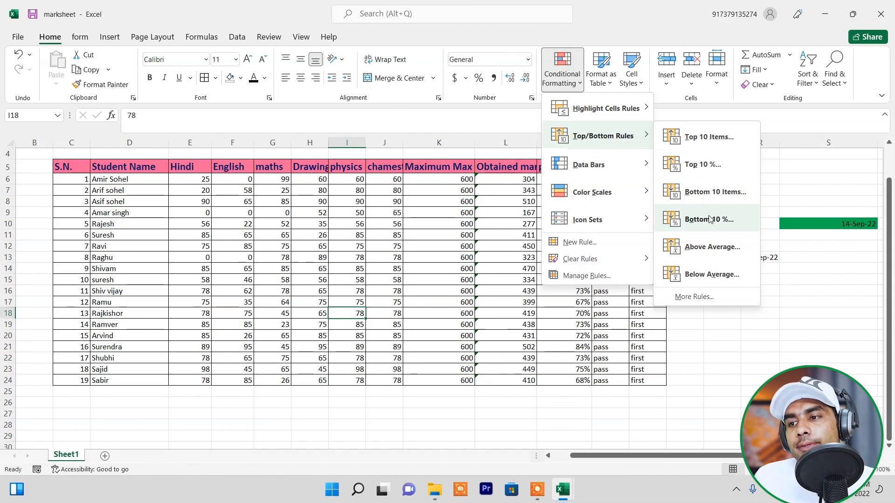
{"action": "left_click", "coordinate": [362, 257]}
Highlight only the highest Hindi mark in E6:E24 with a Top 10 Items rule using light red fill with dark red text.
{"action": "left_click_drag", "start_coordinate": [201, 181], "coordinate": [192, 380]}
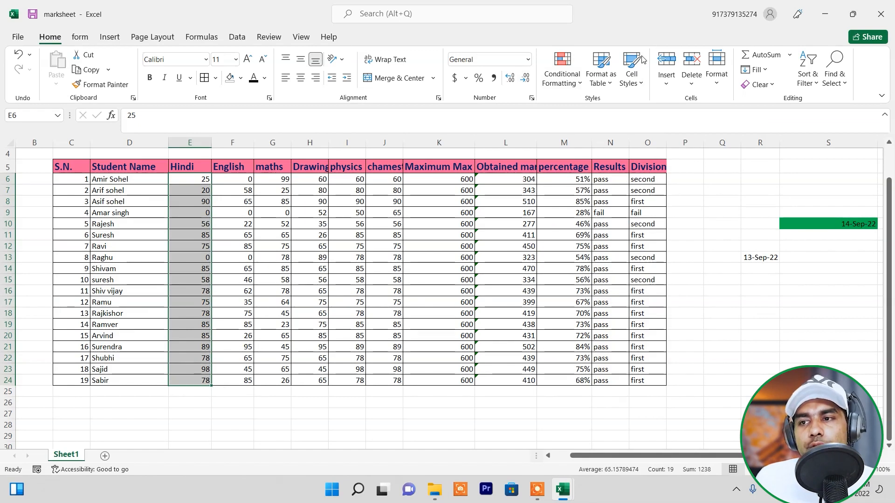
{"action": "left_click", "coordinate": [563, 74]}
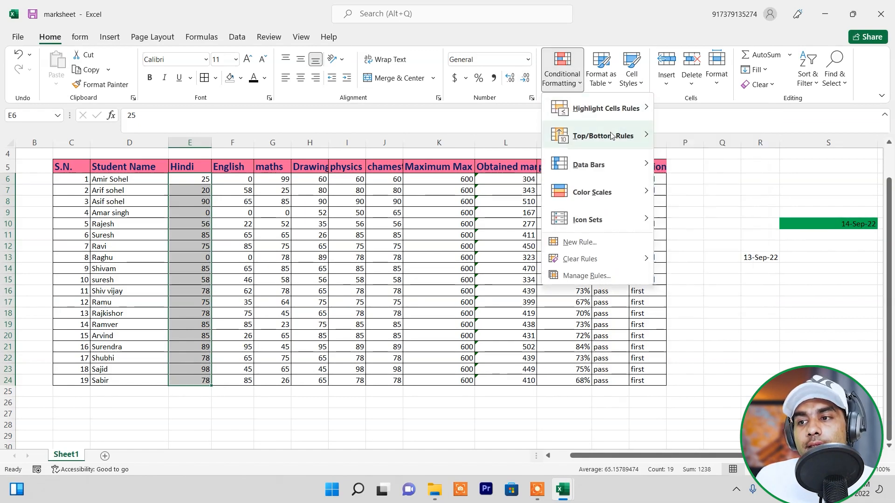
{"action": "left_click", "coordinate": [702, 139]}
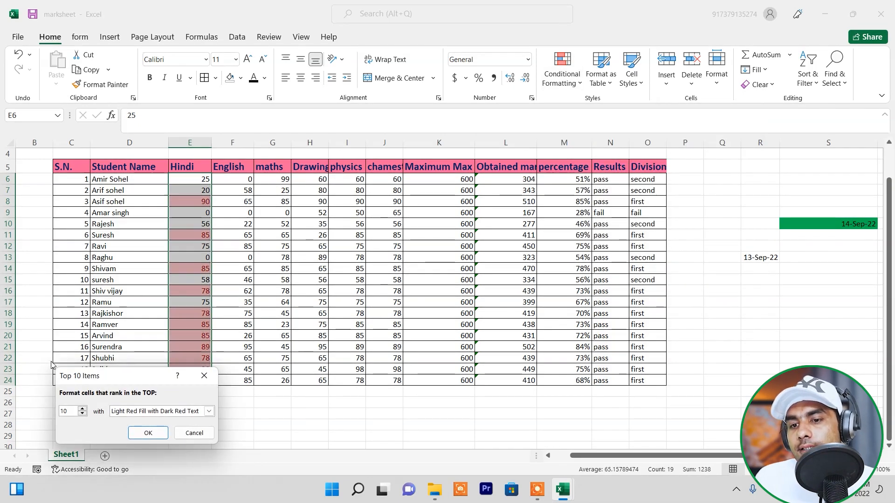
{"action": "left_click_drag", "start_coordinate": [139, 385], "coordinate": [542, 231]}
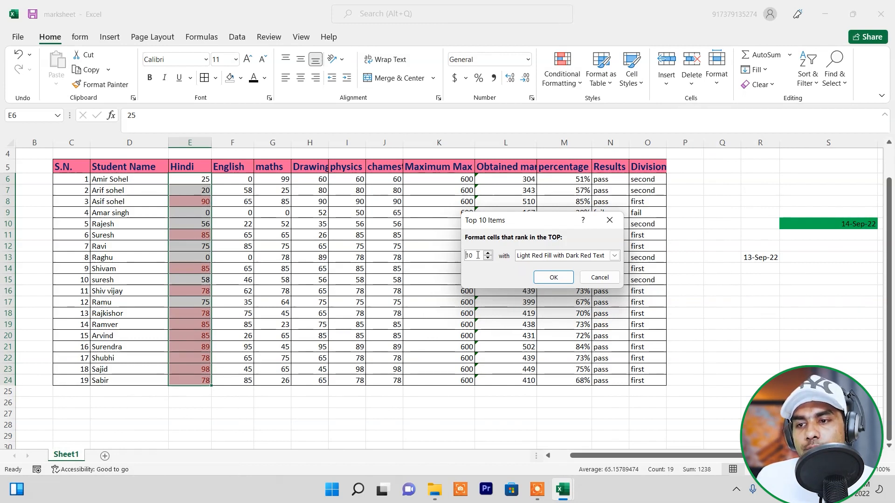
{"action": "key", "text": "BackSpace"}
{"action": "key", "text": "BackSpace"}
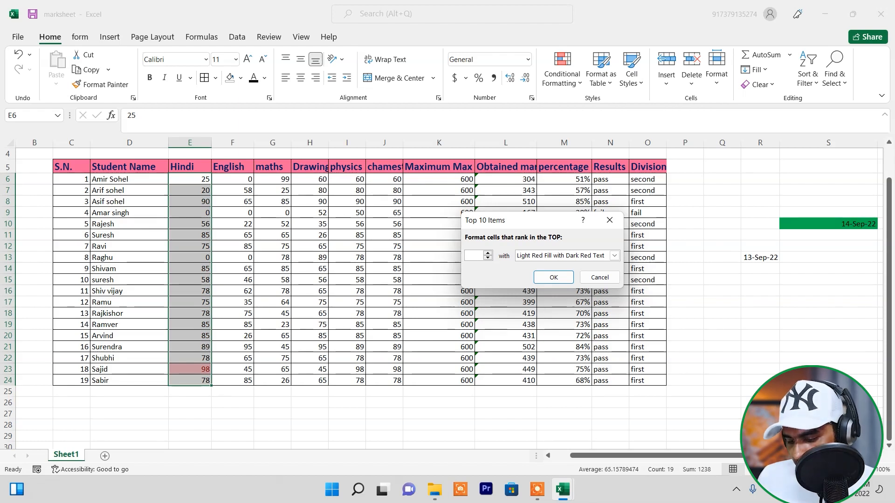
{"action": "key", "text": "Return"}
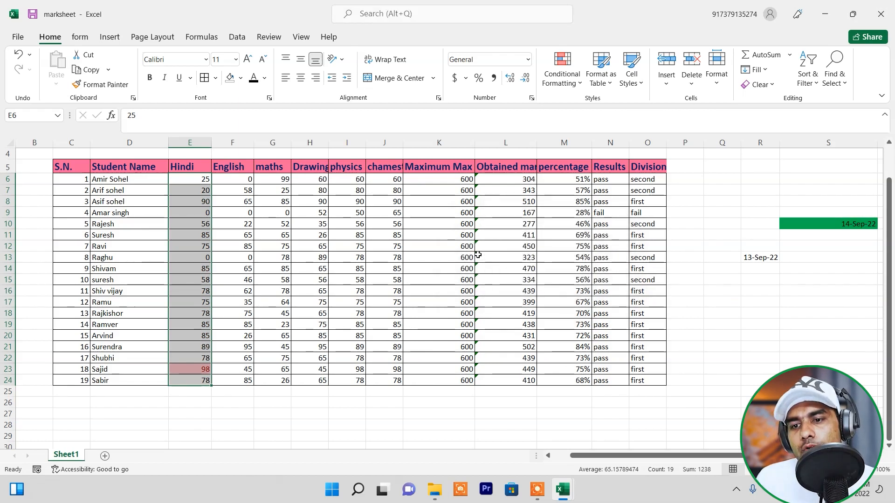
Highlight the five highest Hindi marks in E6:E24 with a Top 10 Items rule set to 5, using light red fill with dark red text.
{"action": "left_click", "coordinate": [562, 80]}
{"action": "mouse_move", "coordinate": [601, 136]}
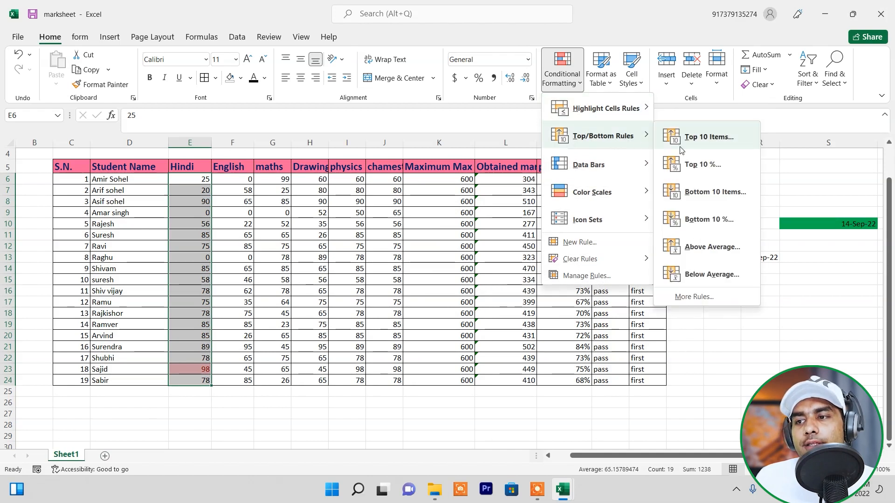
{"action": "left_click", "coordinate": [702, 148]}
{"action": "type", "text": "510"}
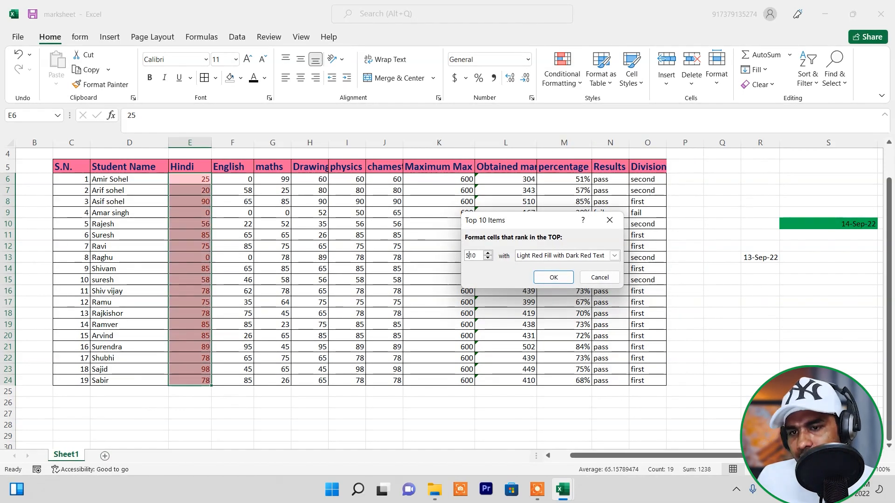
{"action": "key", "text": "BackSpace"}
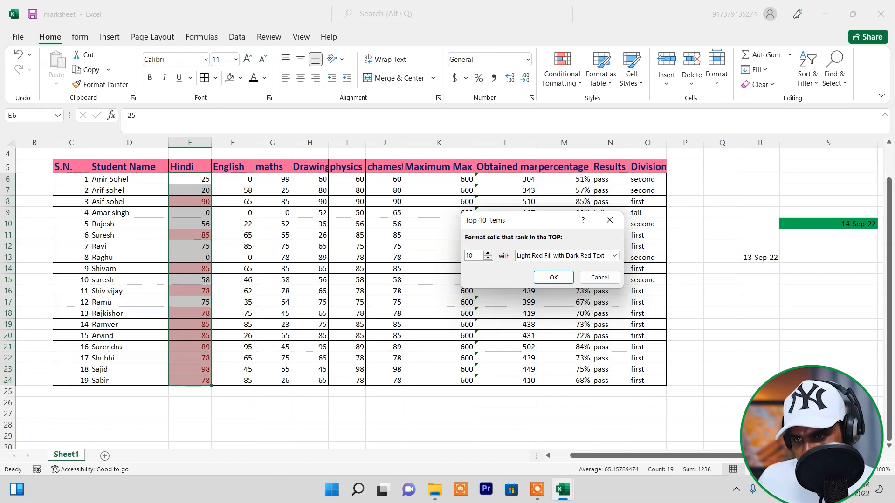
{"action": "key", "text": "BackSpace"}
{"action": "type", "text": "5"}
{"action": "key", "text": "Return"}
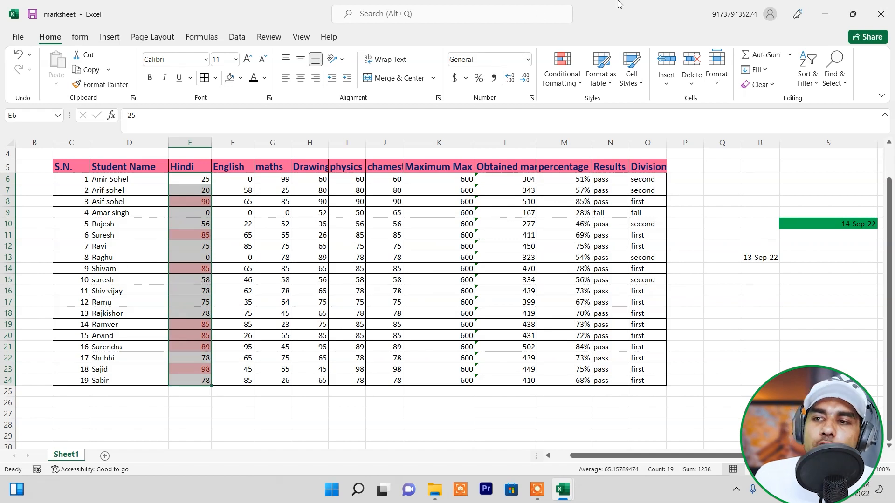
{"action": "left_click", "coordinate": [573, 91]}
{"action": "mouse_move", "coordinate": [606, 135]}
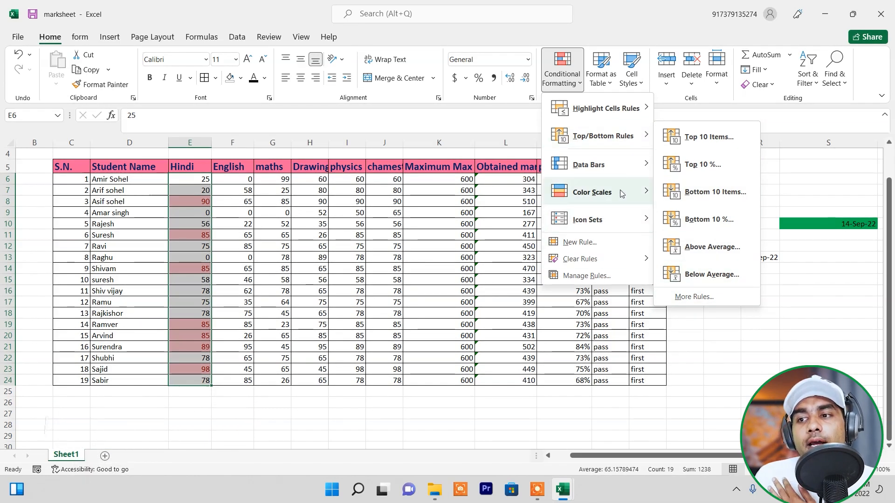
{"action": "left_click", "coordinate": [242, 249]}
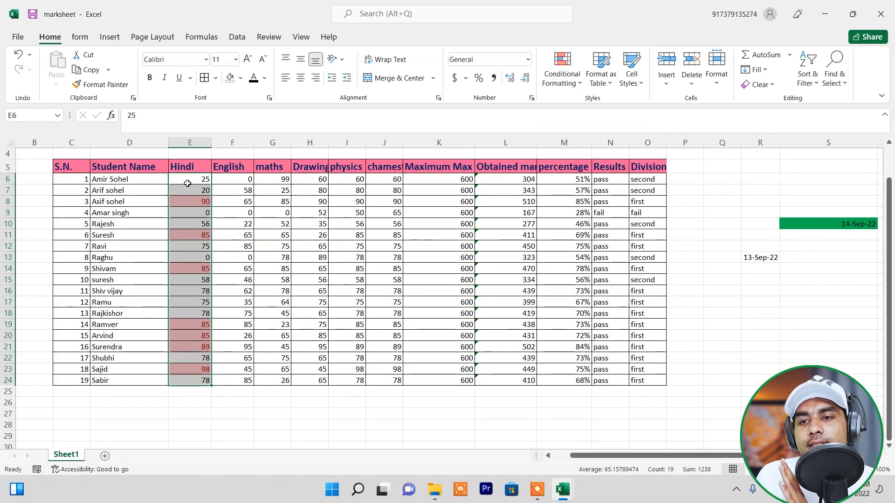
Clear the conditional formatting rules from the entire sheet.
{"action": "left_click", "coordinate": [190, 184]}
{"action": "left_click_drag", "start_coordinate": [192, 178], "coordinate": [424, 378]}
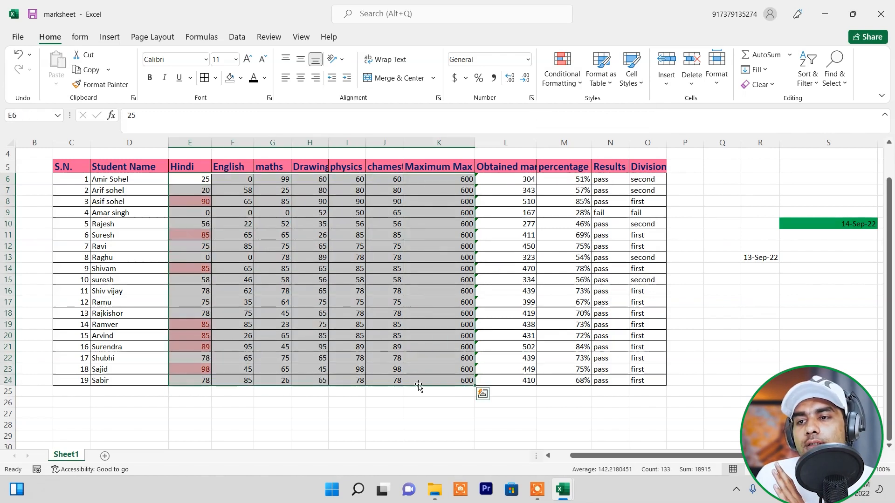
{"action": "left_click", "coordinate": [562, 75]}
{"action": "mouse_move", "coordinate": [615, 259]}
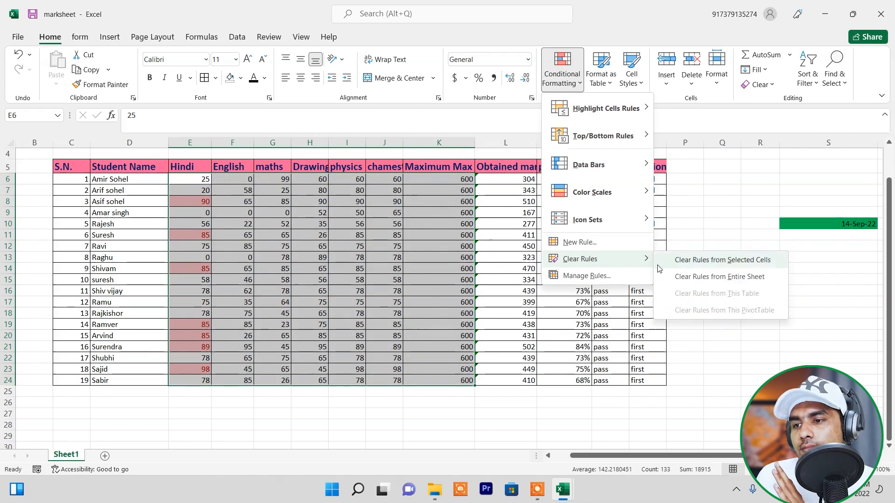
{"action": "left_click", "coordinate": [727, 277]}
{"action": "left_click", "coordinate": [384, 314]}
Apply green solid-fill data bars to the subject marks in E6:J24.
{"action": "left_click_drag", "start_coordinate": [195, 178], "coordinate": [389, 381]}
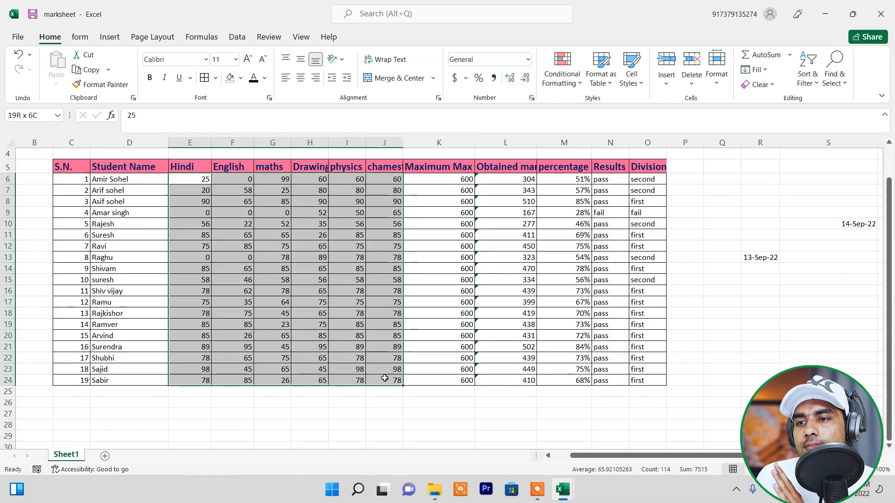
{"action": "left_click", "coordinate": [562, 77]}
{"action": "mouse_move", "coordinate": [589, 164]}
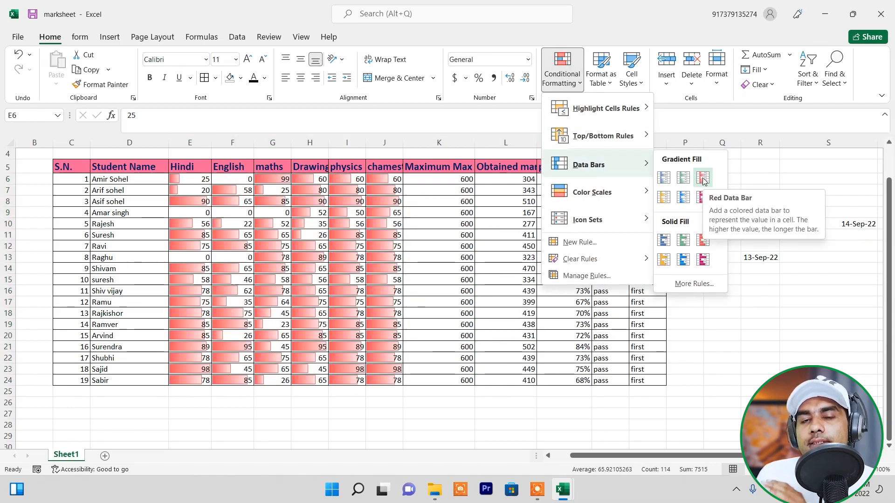
{"action": "left_click", "coordinate": [683, 240]}
{"action": "left_click", "coordinate": [393, 302]}
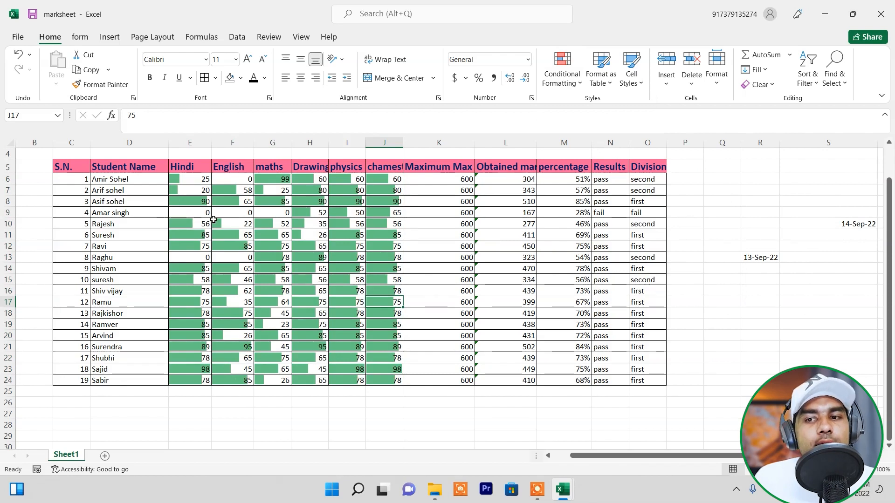
Add the 5 Ratings signal-bar icon set to the subject marks in E6:J24.
{"action": "left_click_drag", "start_coordinate": [193, 178], "coordinate": [382, 383]}
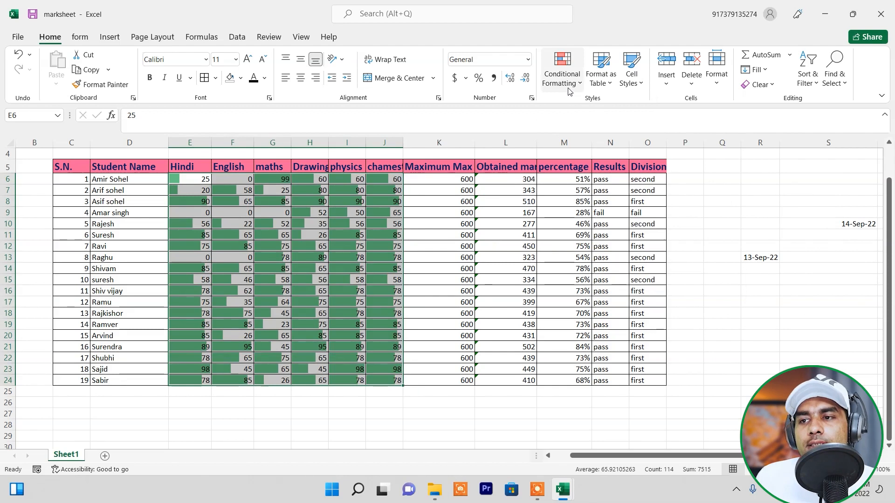
{"action": "left_click", "coordinate": [562, 70]}
{"action": "mouse_move", "coordinate": [613, 226]}
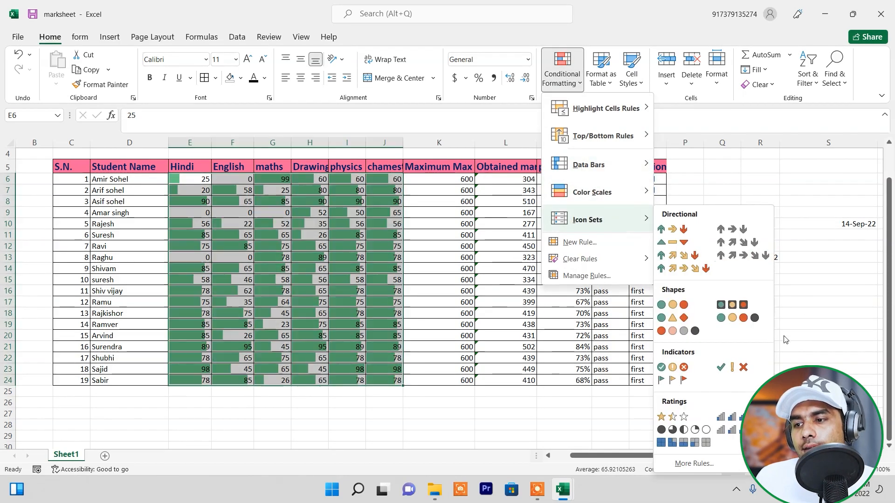
{"action": "left_click", "coordinate": [726, 430]}
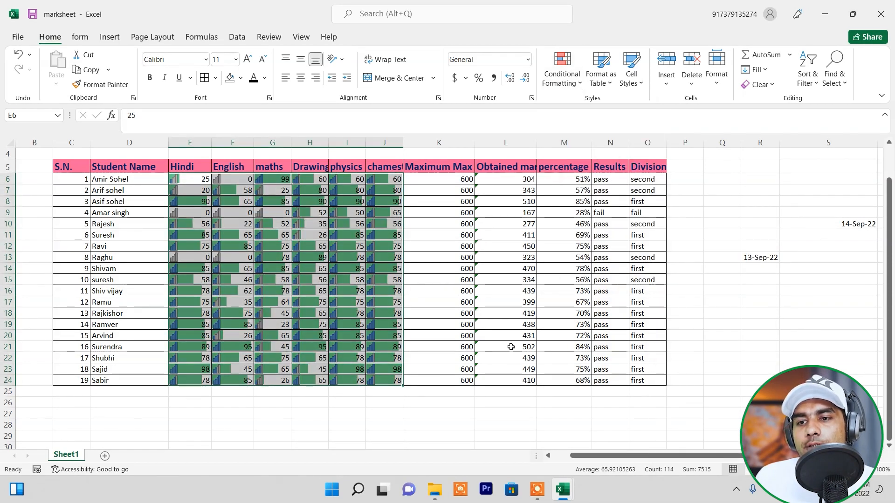
{"action": "left_click", "coordinate": [347, 224]}
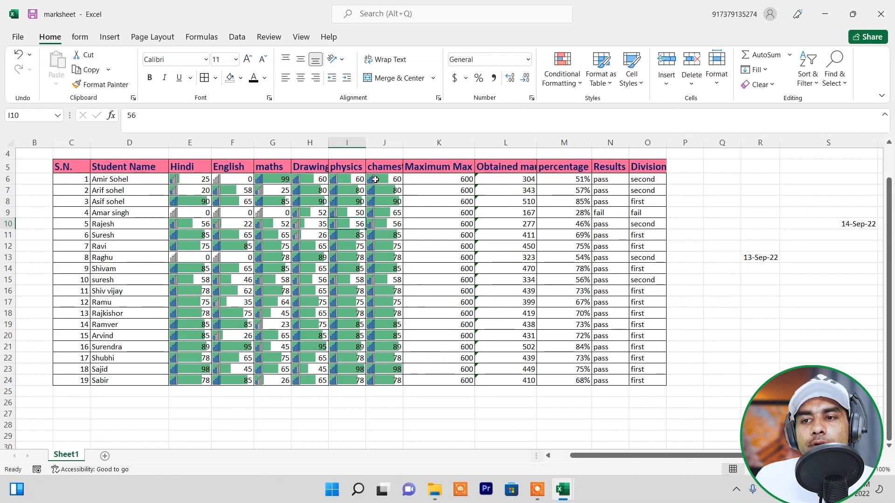
Set the first student's Hindi mark in E6 to 90.
{"action": "left_click", "coordinate": [188, 179]}
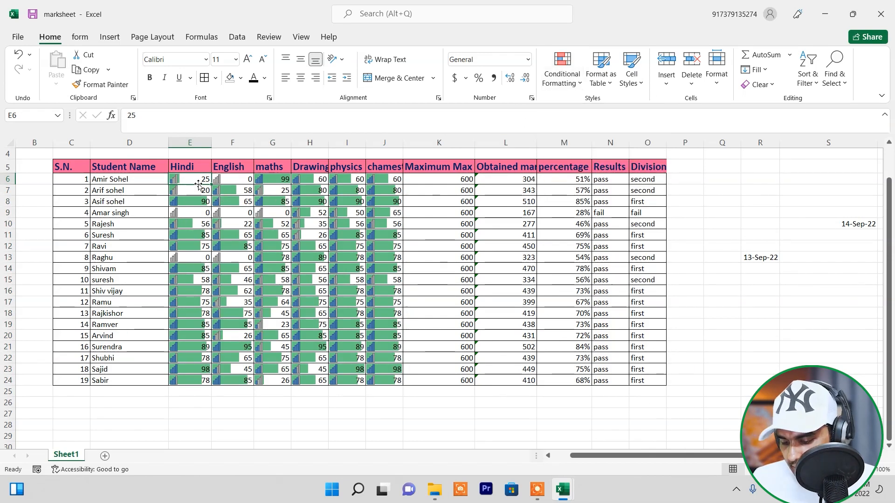
{"action": "type", "text": "90"}
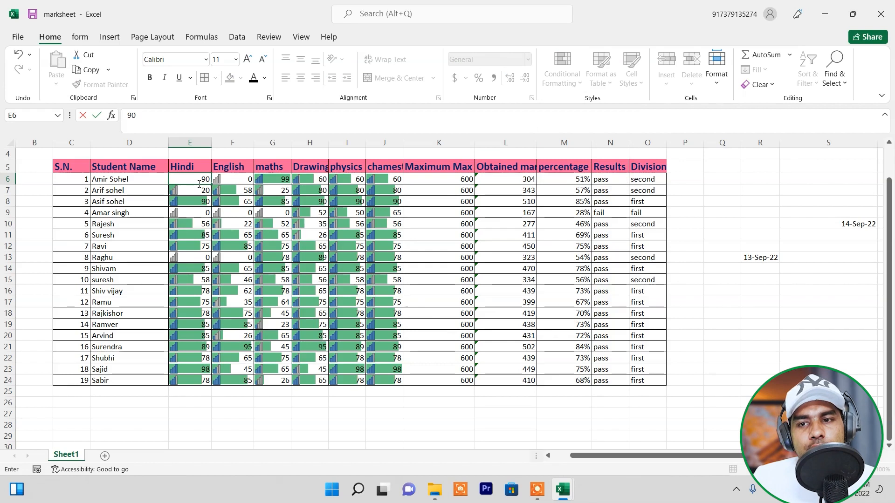
{"action": "key", "text": "Return"}
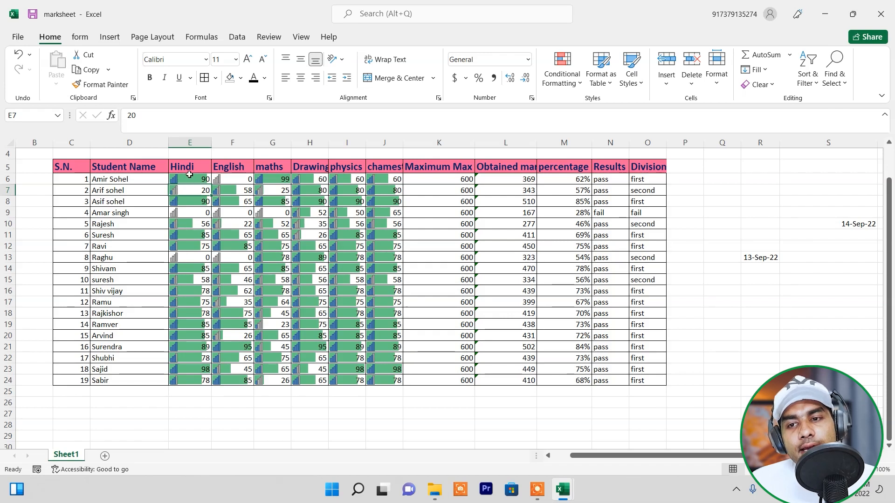
Remove the data bars and rating icons from the marks by clearing the rules from the entire sheet.
{"action": "left_click_drag", "start_coordinate": [190, 174], "coordinate": [387, 383]}
{"action": "left_click", "coordinate": [583, 83]}
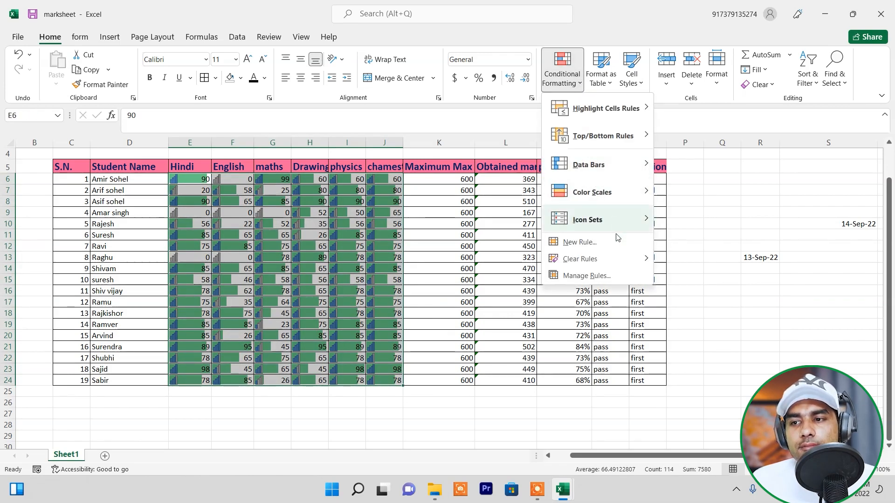
{"action": "mouse_move", "coordinate": [644, 259]}
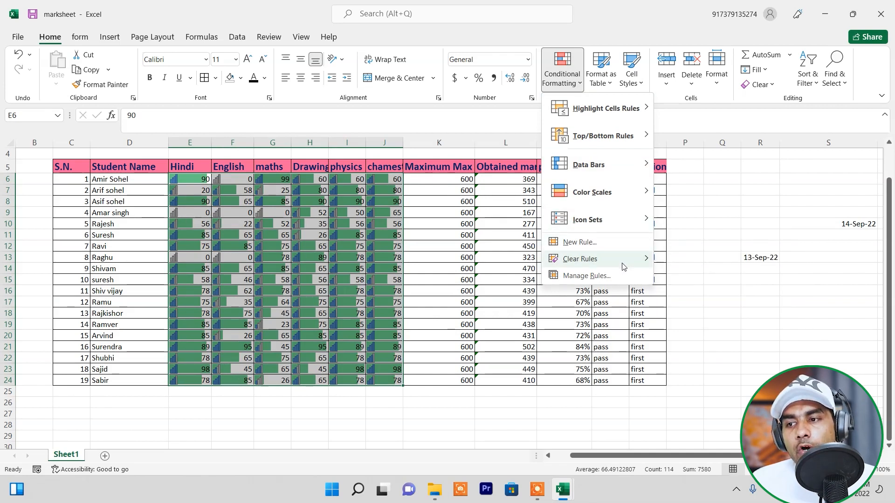
{"action": "left_click", "coordinate": [686, 275]}
{"action": "left_click", "coordinate": [465, 339]}
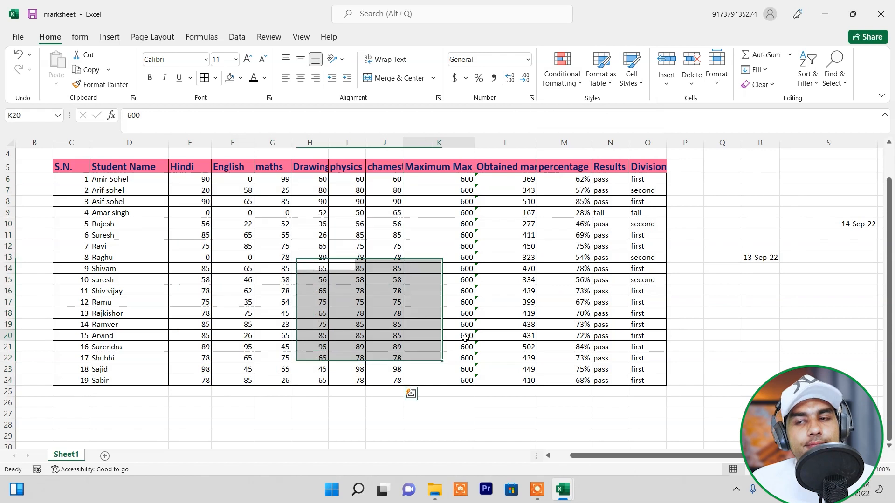